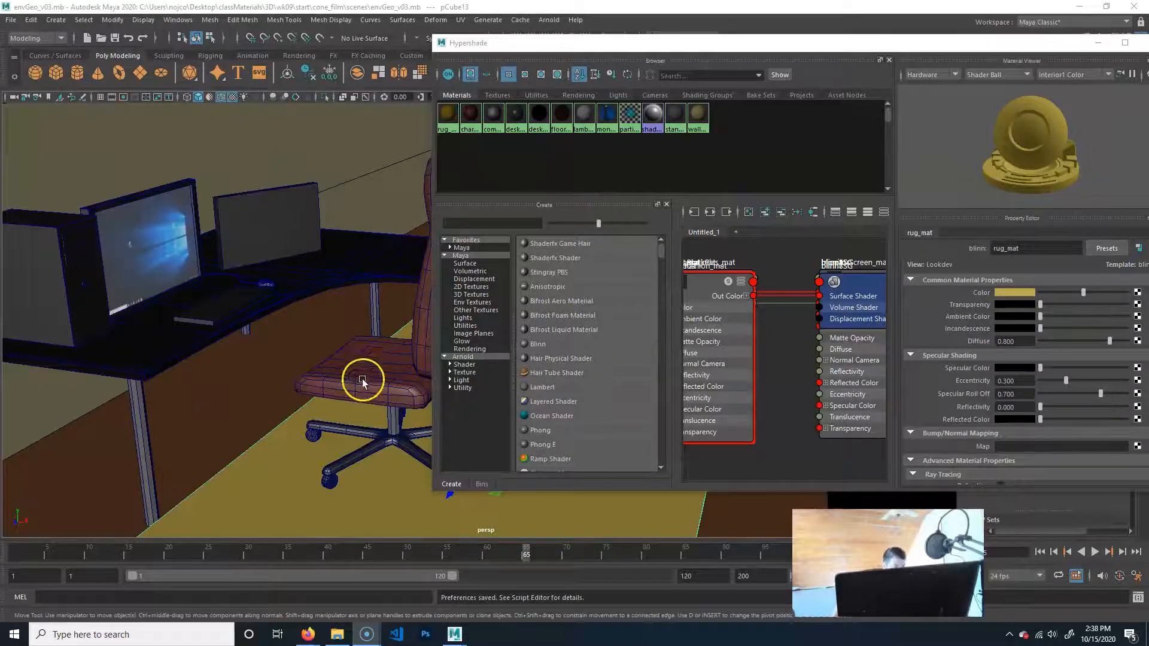
Look over the chair, desk, monitors and computer tower in the room scene from several angles.
alt+drag(394, 372, 225, 406)
alt+right_drag(226, 405, 382, 392)
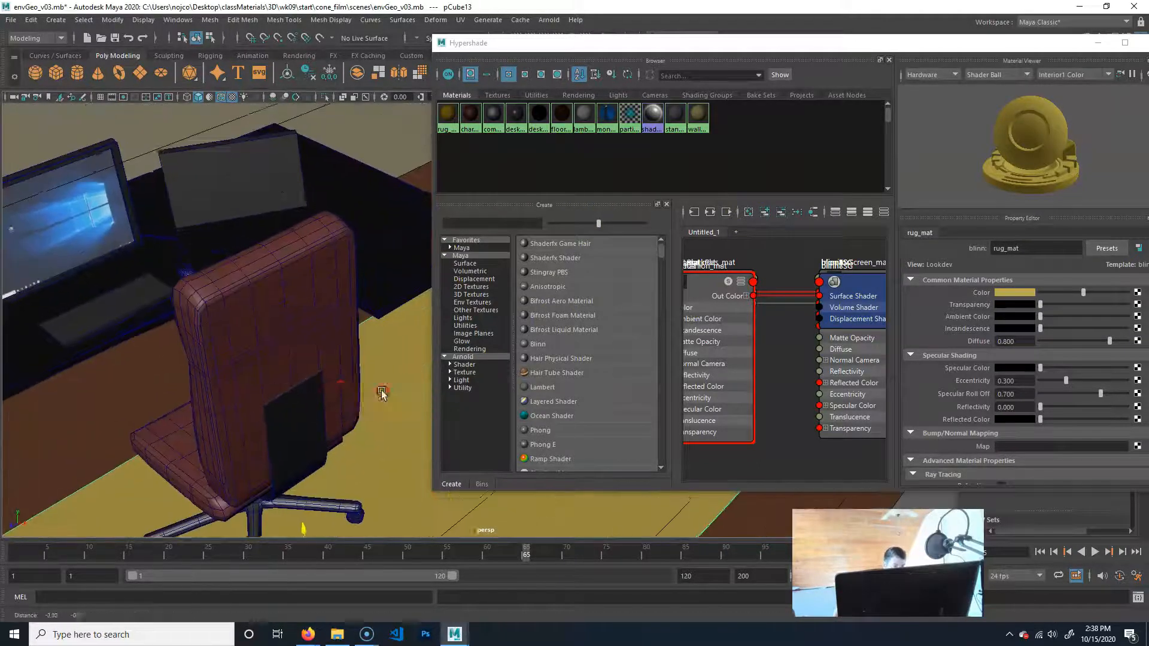
alt+middle_drag(382, 392, 566, 395)
alt+drag(252, 413, 231, 416)
alt+right_drag(231, 415, 293, 426)
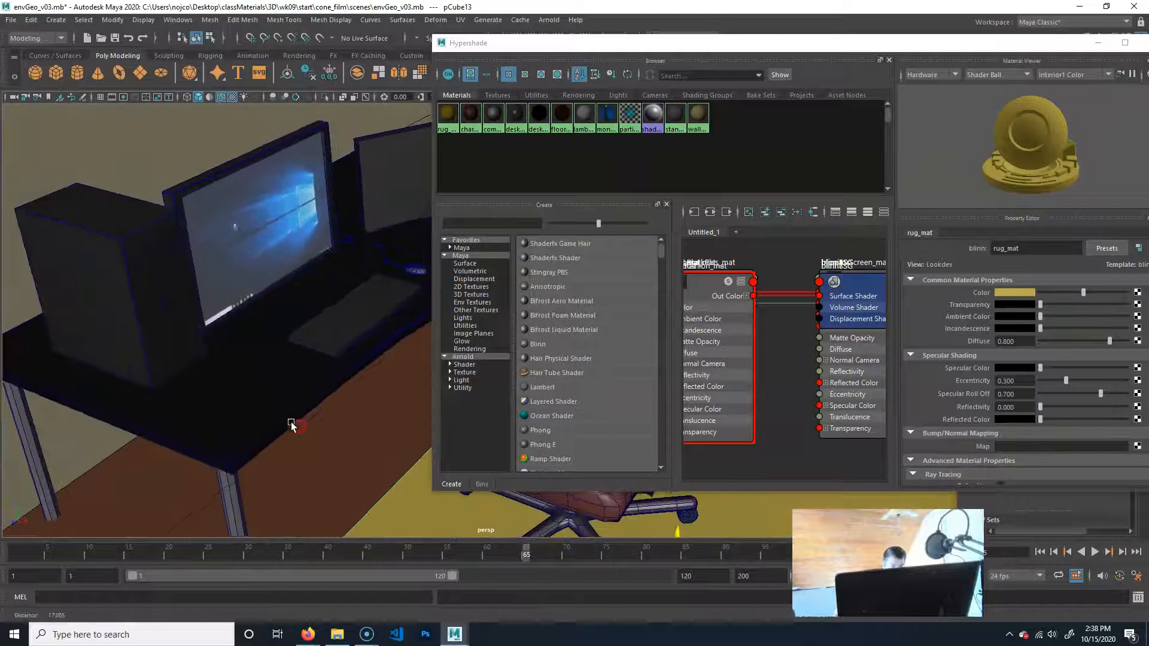
alt+drag(292, 425, 340, 473)
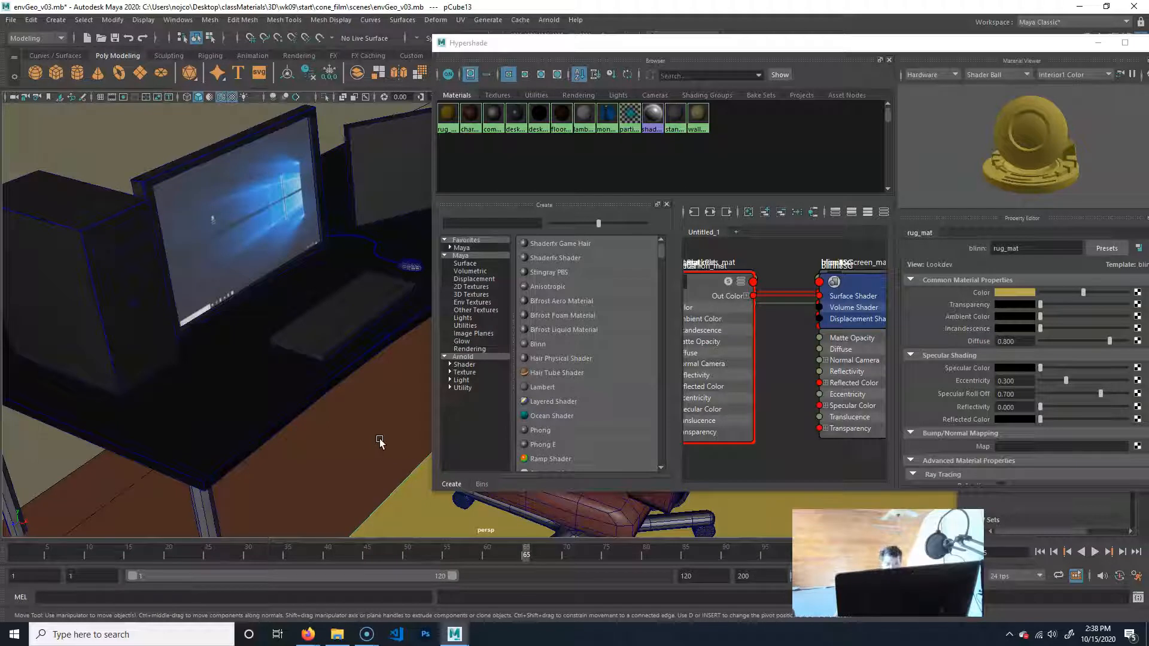
alt+drag(282, 462, 257, 441)
click(139, 407)
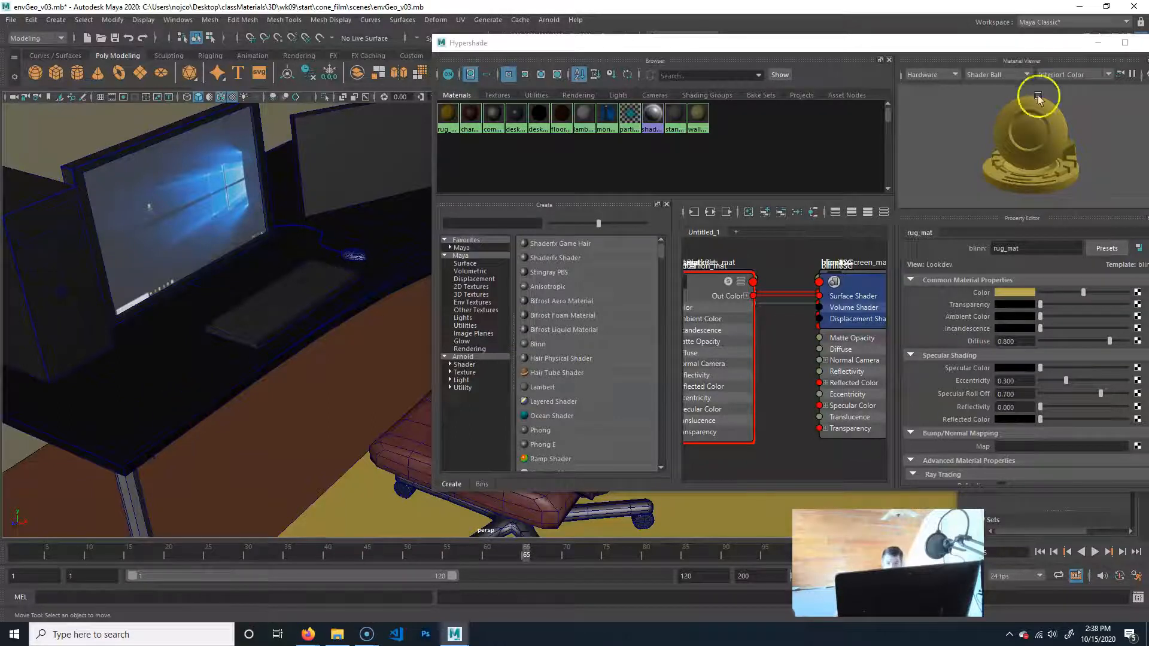
Close the UV Toolkit and hide the roomWalls display layer, keeping the desk area clear of the Hypershade window.
drag(1020, 43, 702, 44)
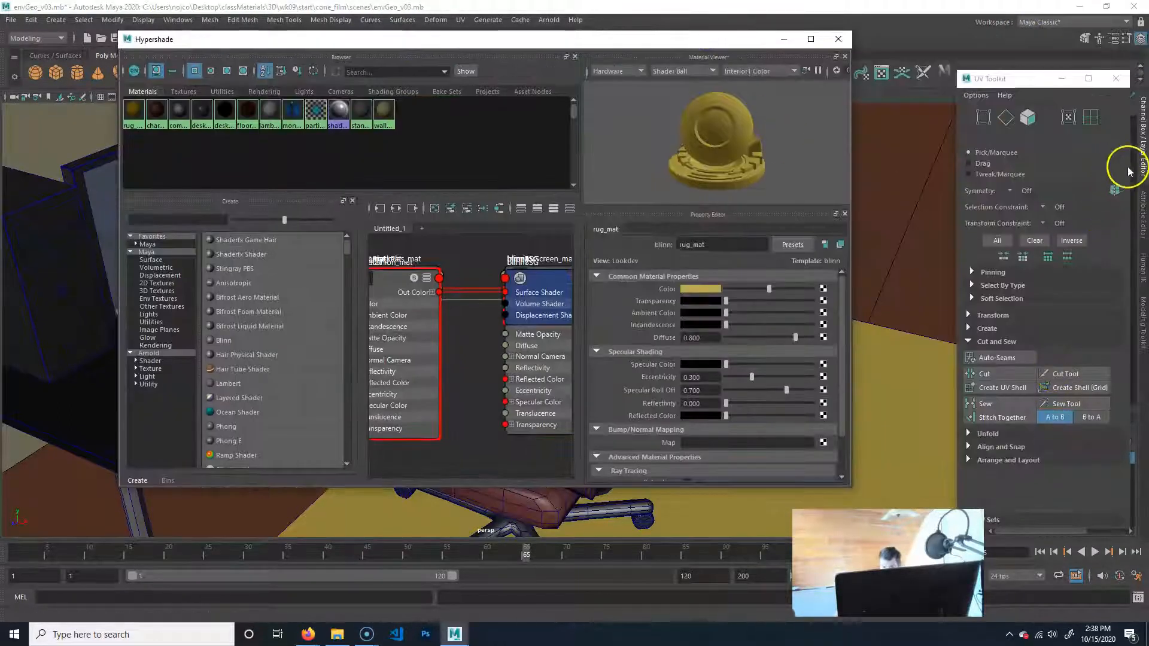
click(1142, 324)
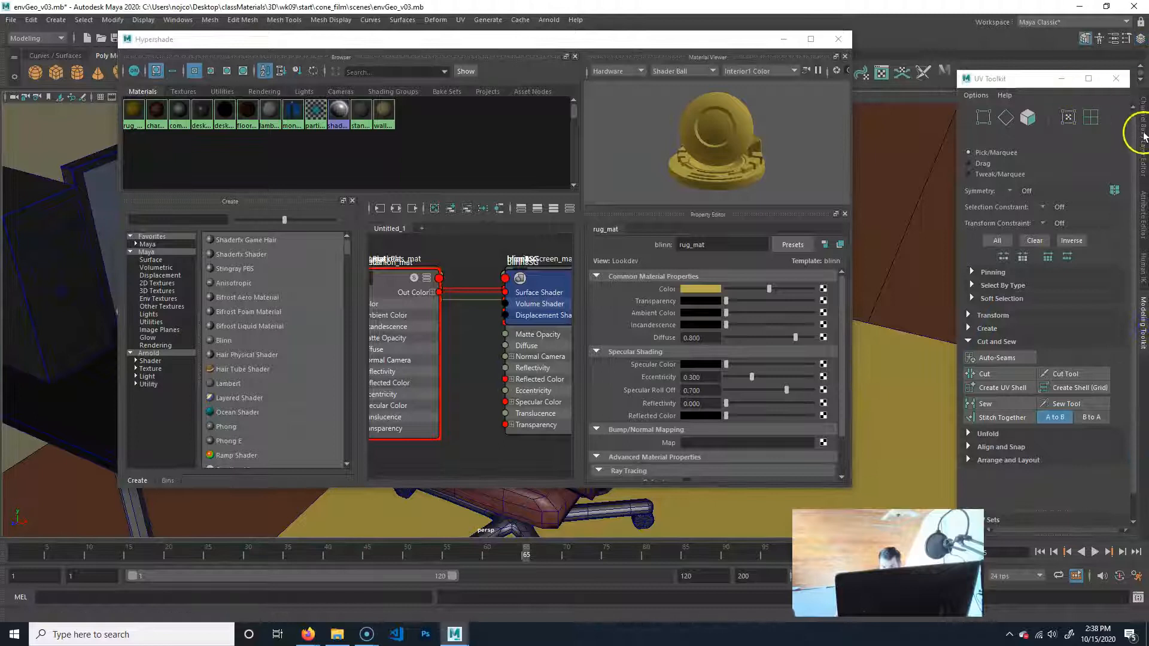
click(1089, 78)
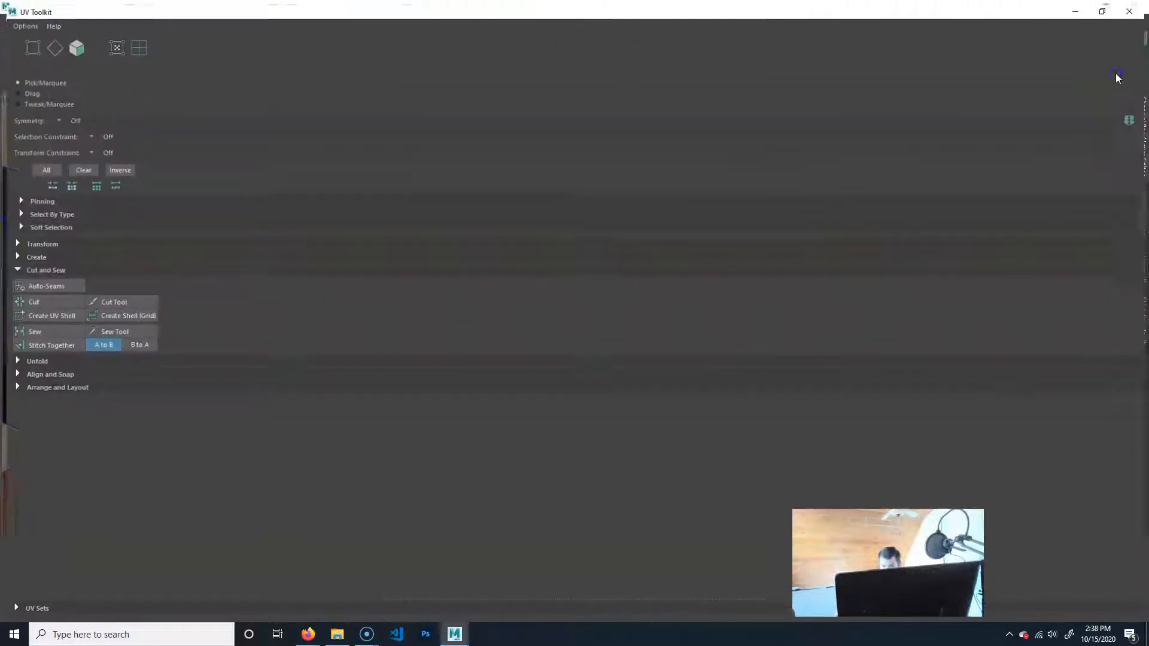
click(1129, 10)
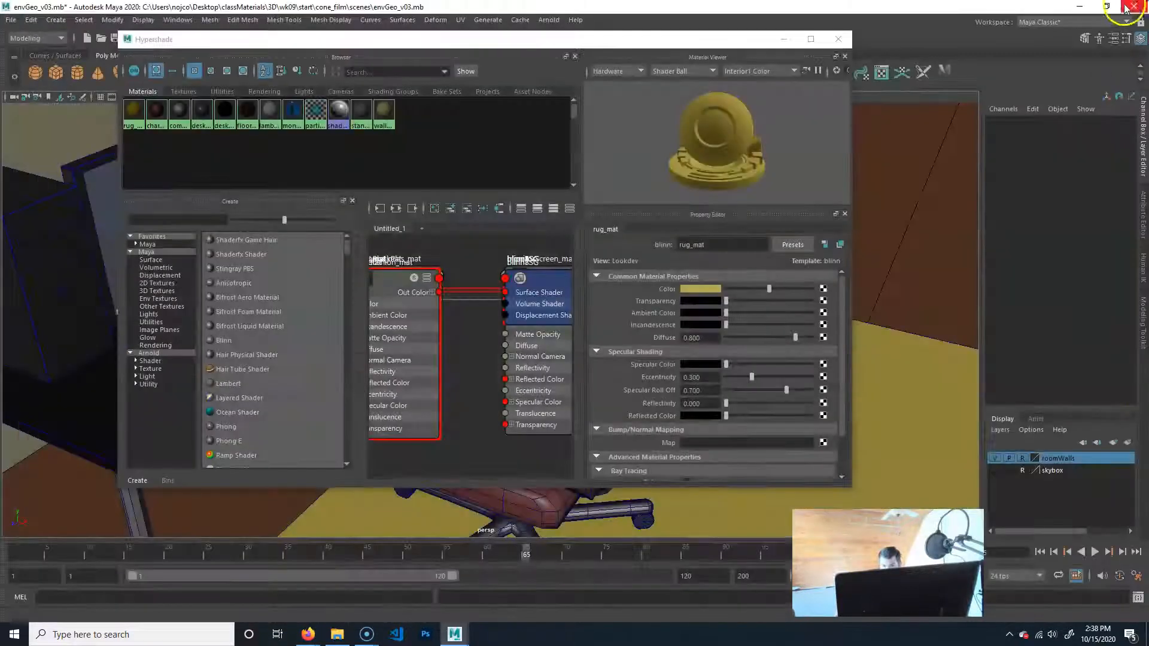
click(995, 458)
click(688, 53)
drag(721, 47, 1081, 46)
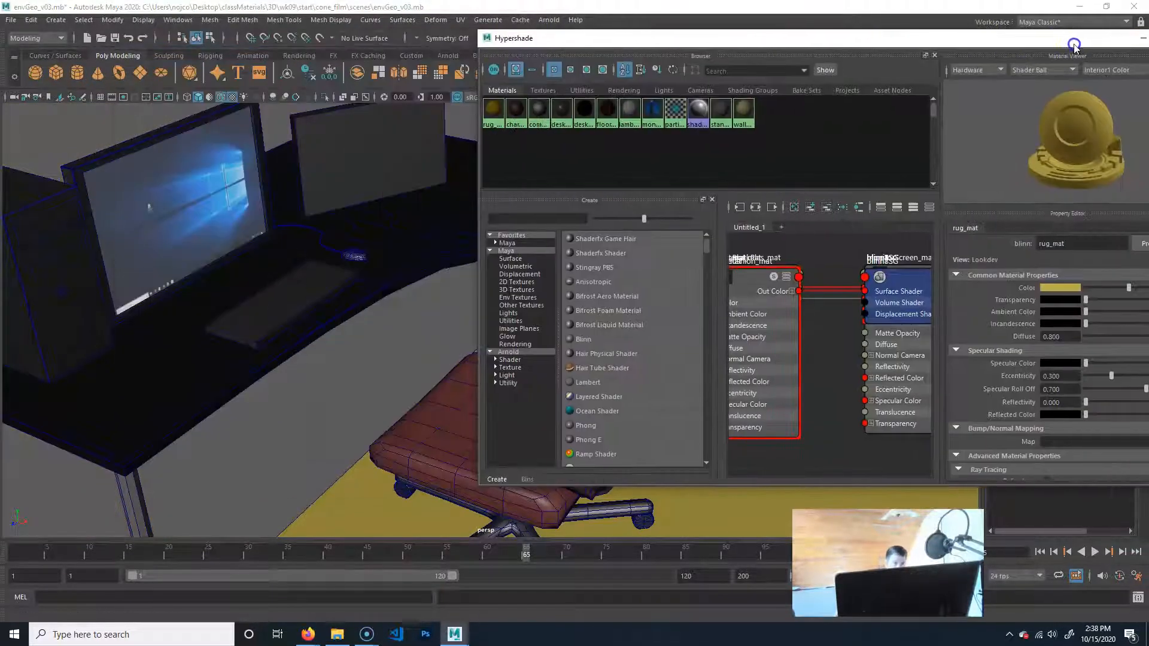
Review the 2D and 3D texture node types available for creation in the Hypershade.
click(269, 380)
alt+drag(250, 371, 275, 393)
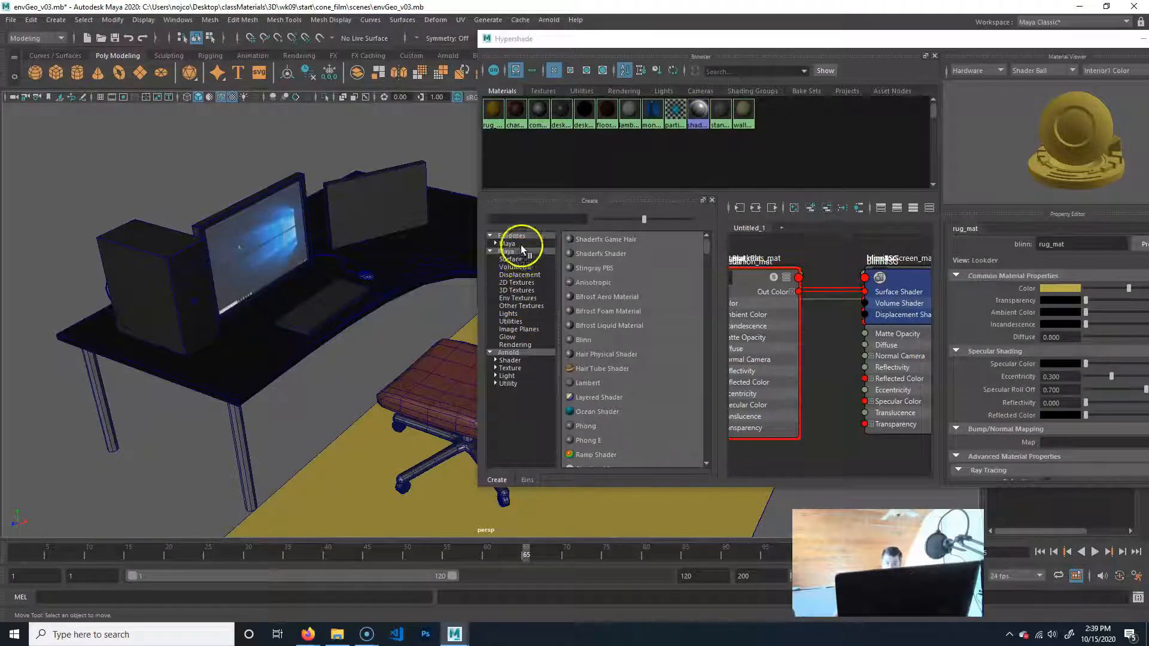
click(518, 283)
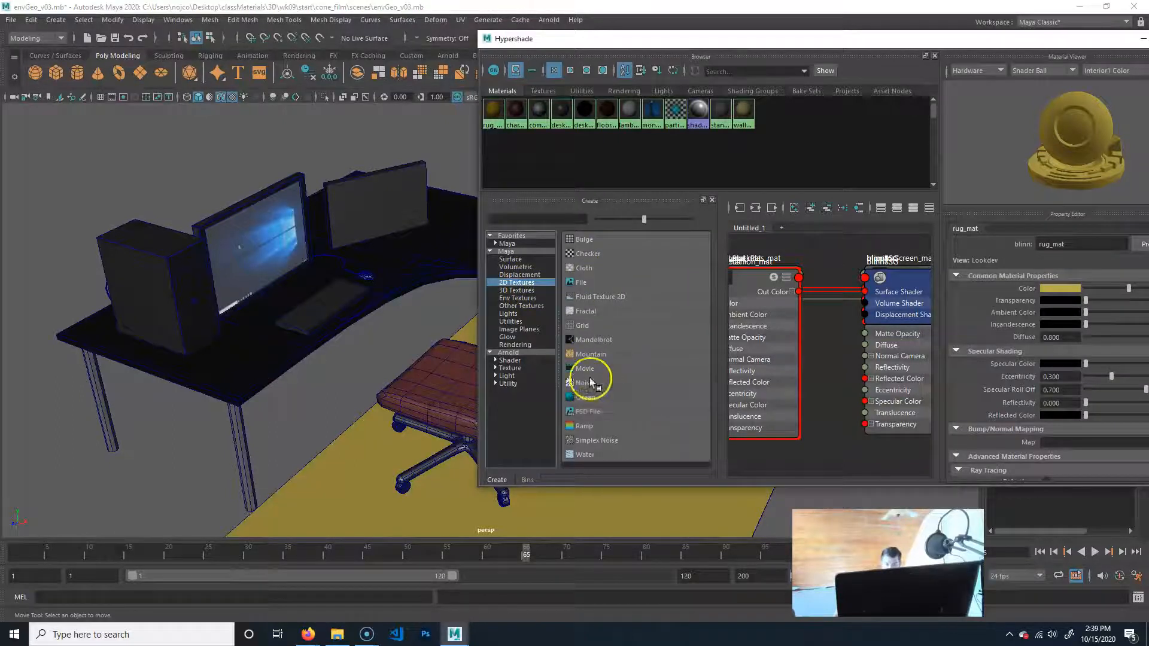
click(517, 290)
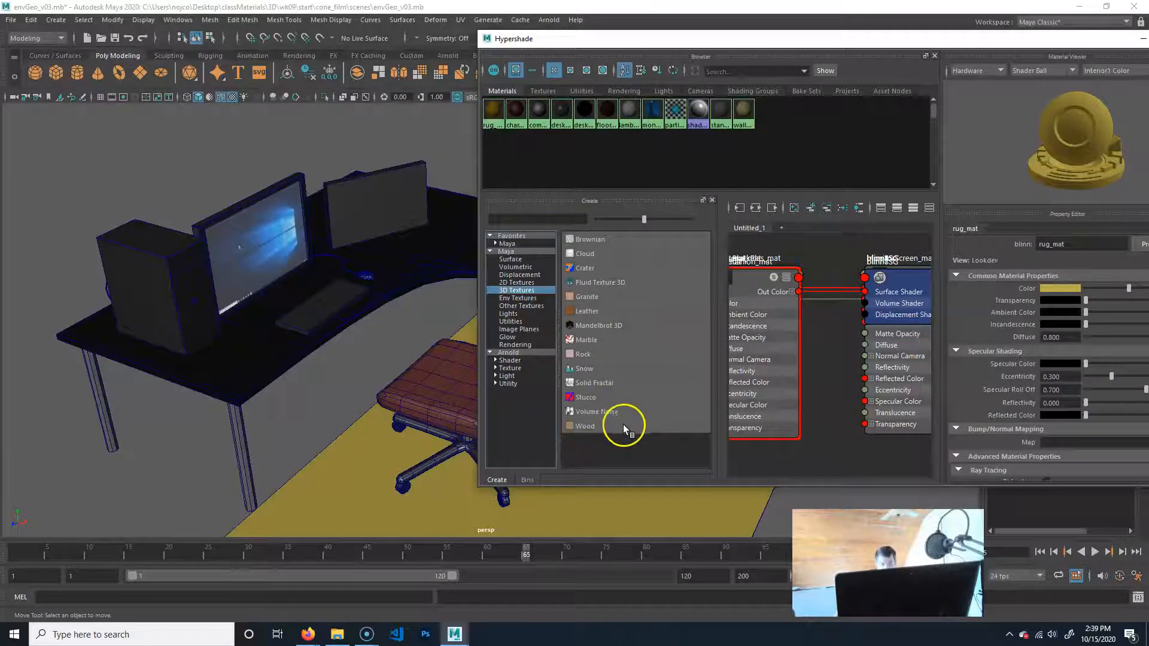
alt+drag(289, 311, 338, 313)
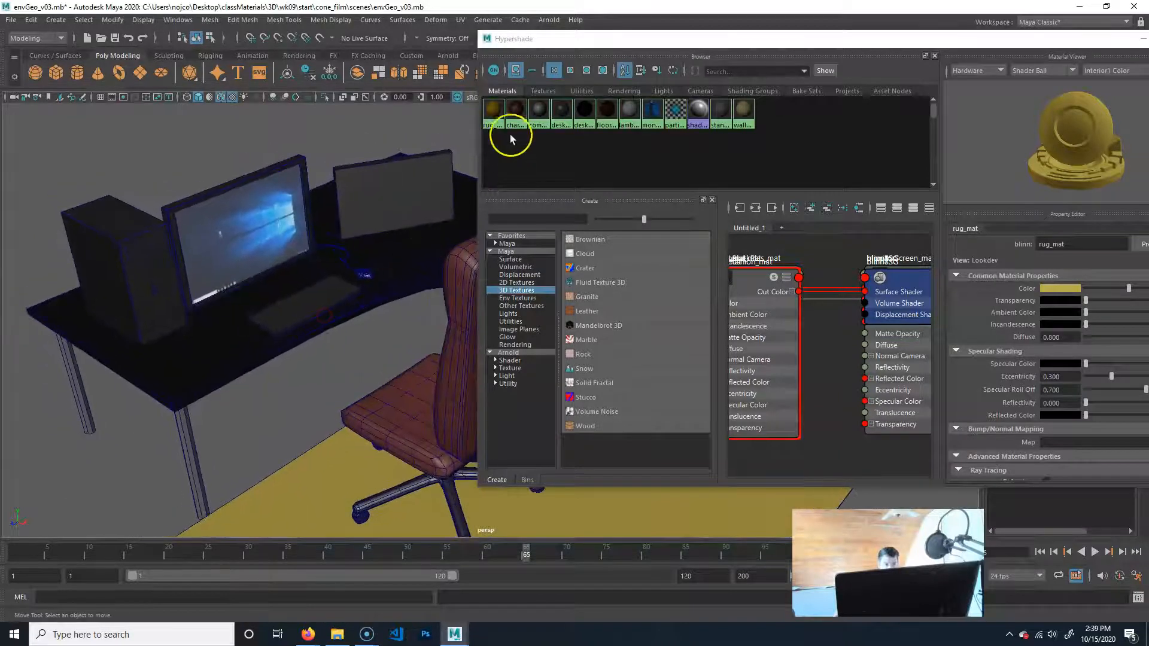
Connect a Solid Fractal 3D texture to the Color attribute of desk_mat.
click(589, 111)
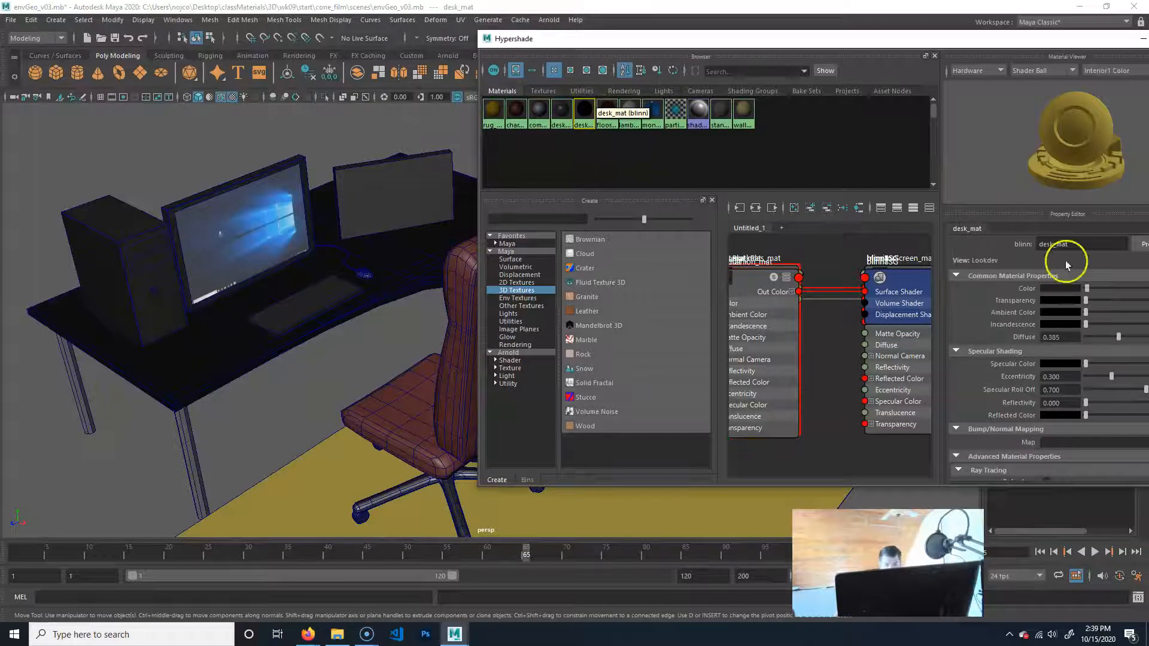
drag(1028, 37, 838, 82)
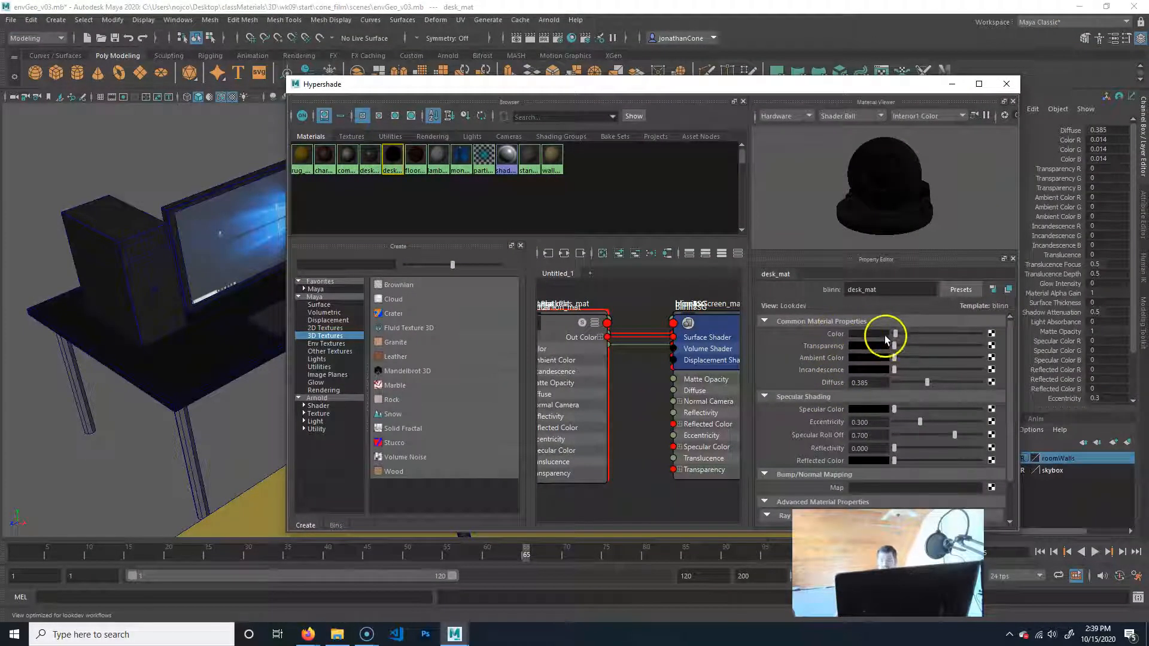
click(992, 335)
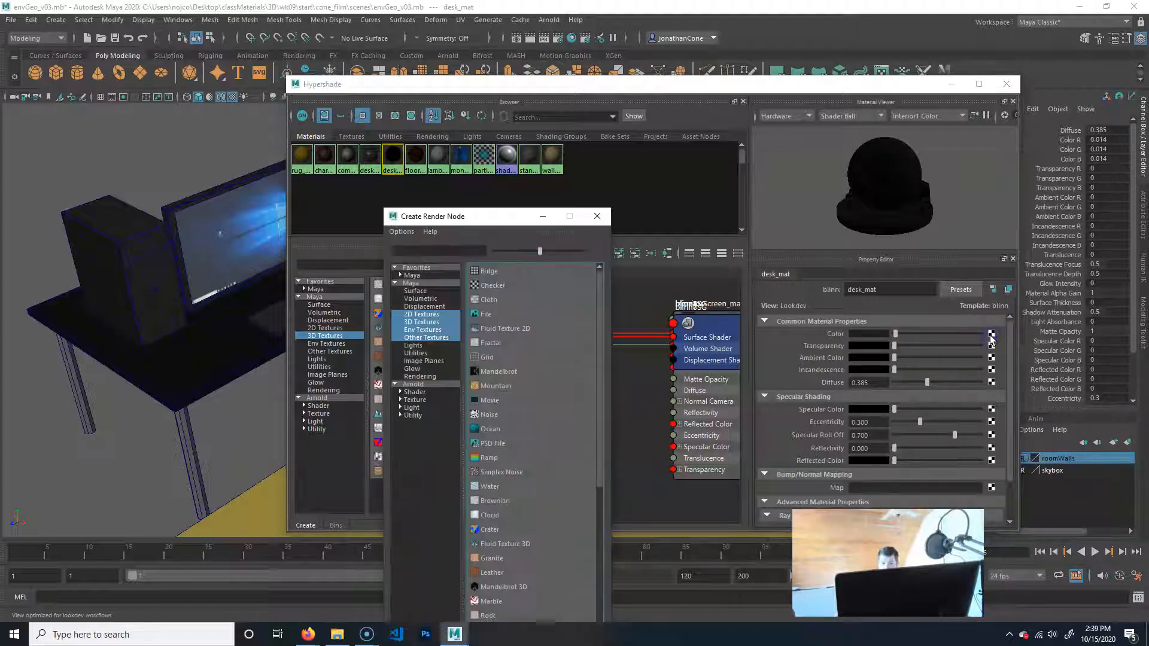
click(422, 322)
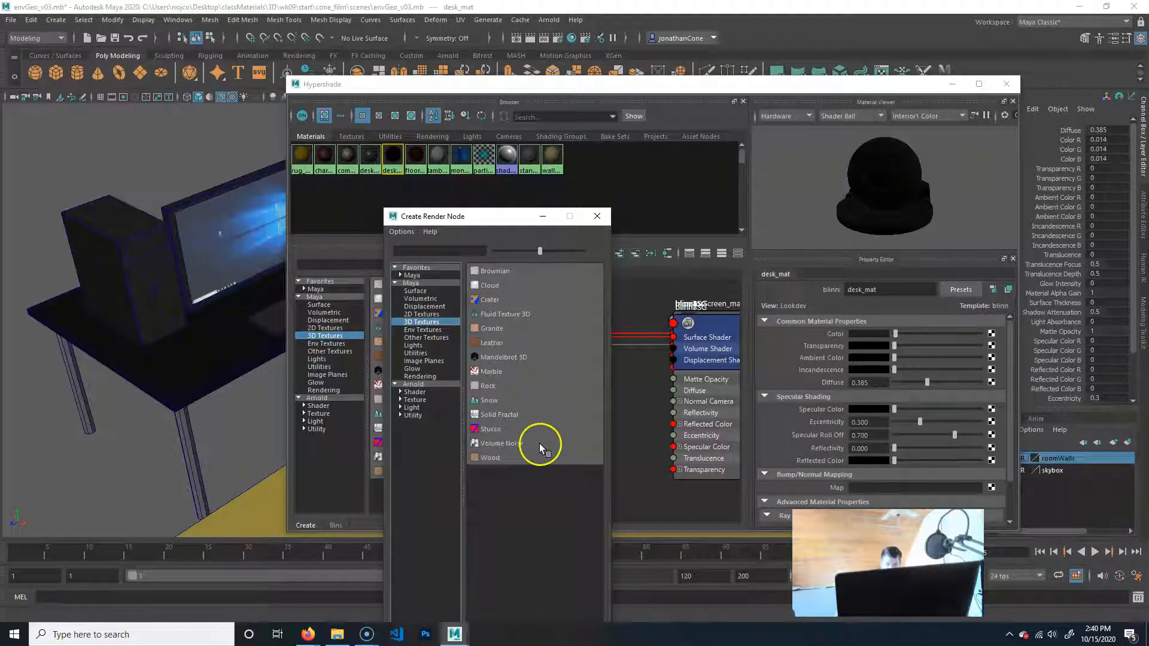
click(508, 415)
Toggle the viewport's textured display off and back on to check the solid fractal on the desk.
alt+drag(135, 367, 99, 366)
alt+drag(172, 363, 157, 360)
drag(397, 91, 551, 94)
click(234, 97)
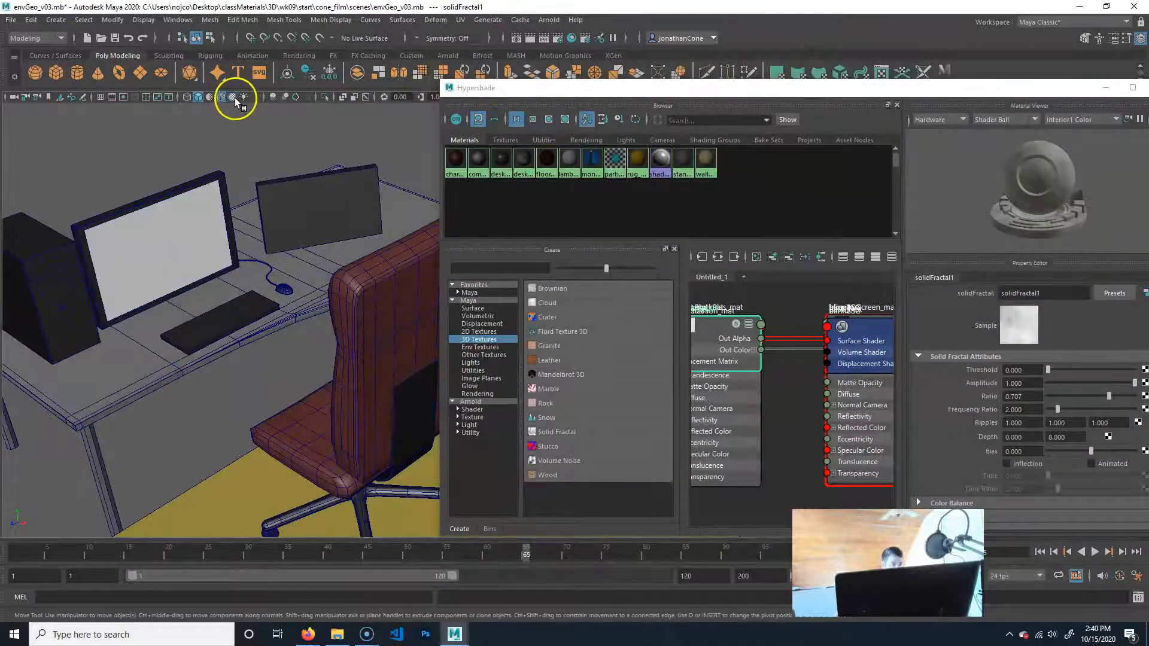
click(232, 99)
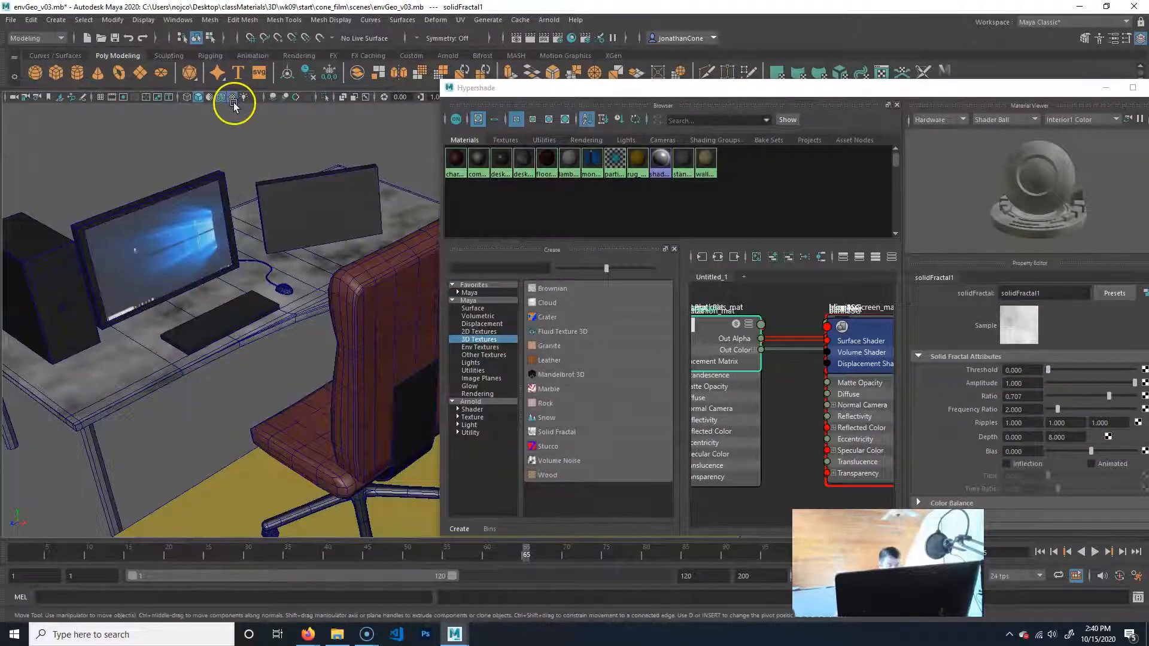
key(5)
key(6)
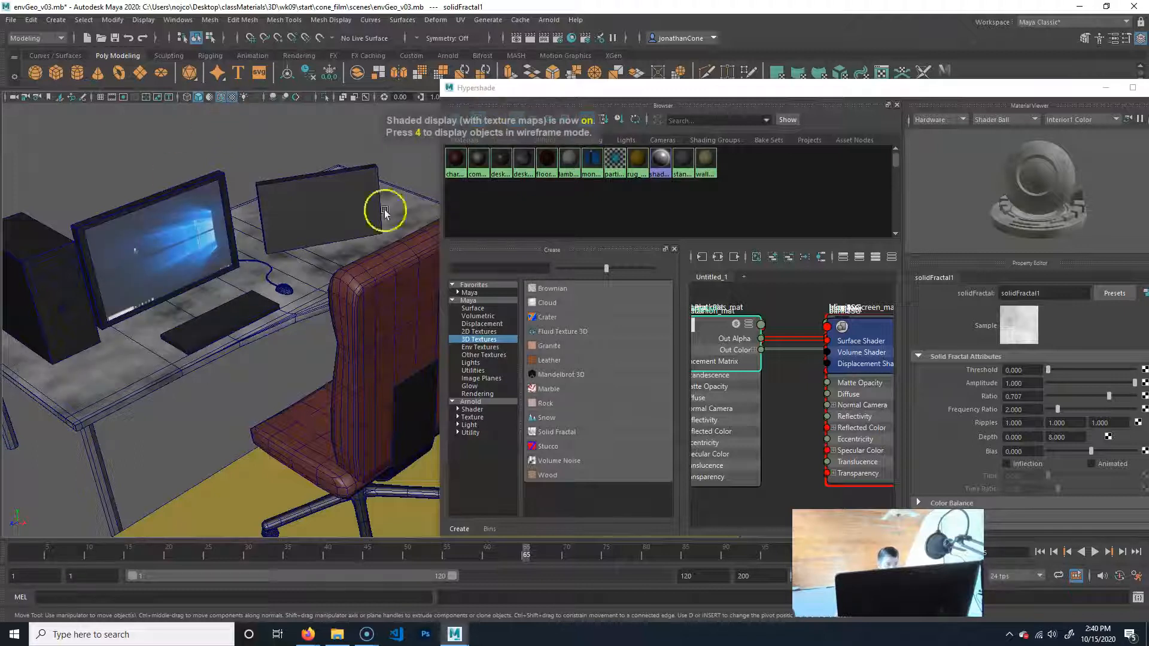
Raise the solid fractal's 3D placement node along Y to about 5.03 units.
alt+drag(300, 360, 220, 346)
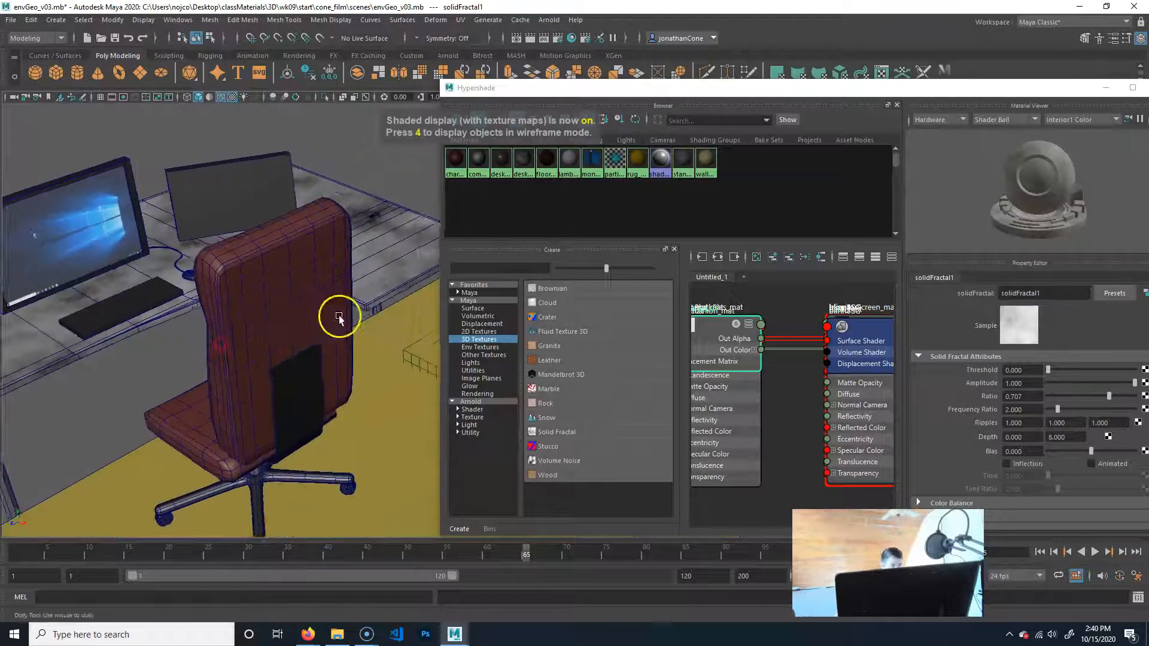
alt+right_drag(339, 315, 247, 342)
alt+drag(247, 342, 170, 352)
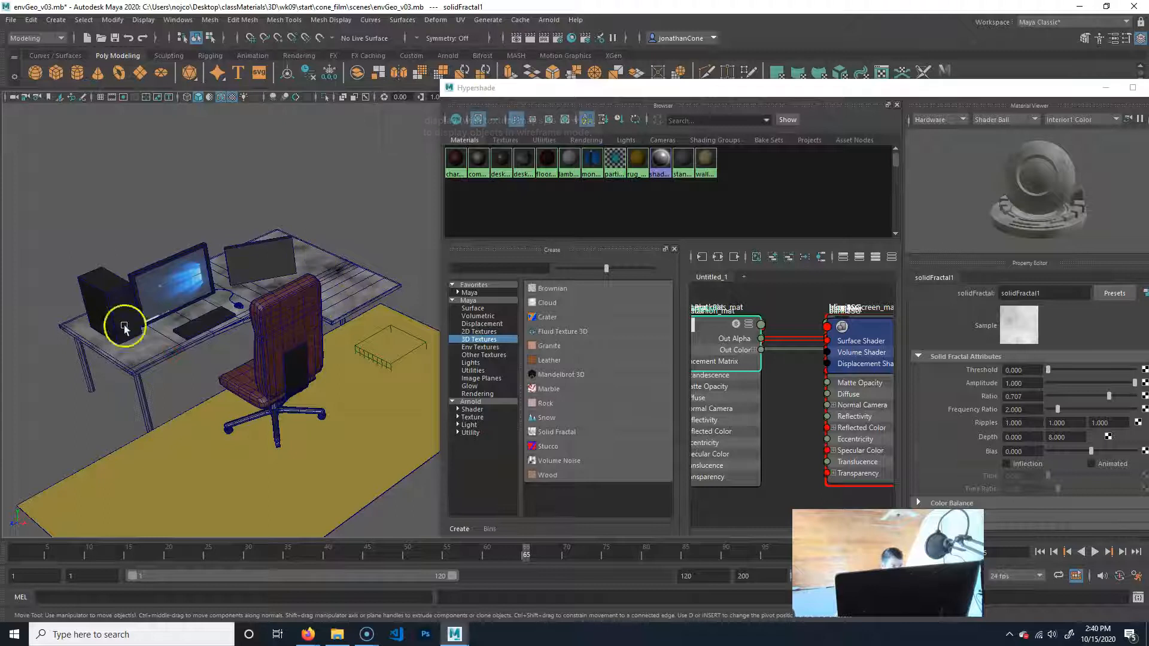
alt+right_drag(177, 382, 282, 359)
alt+drag(282, 359, 295, 268)
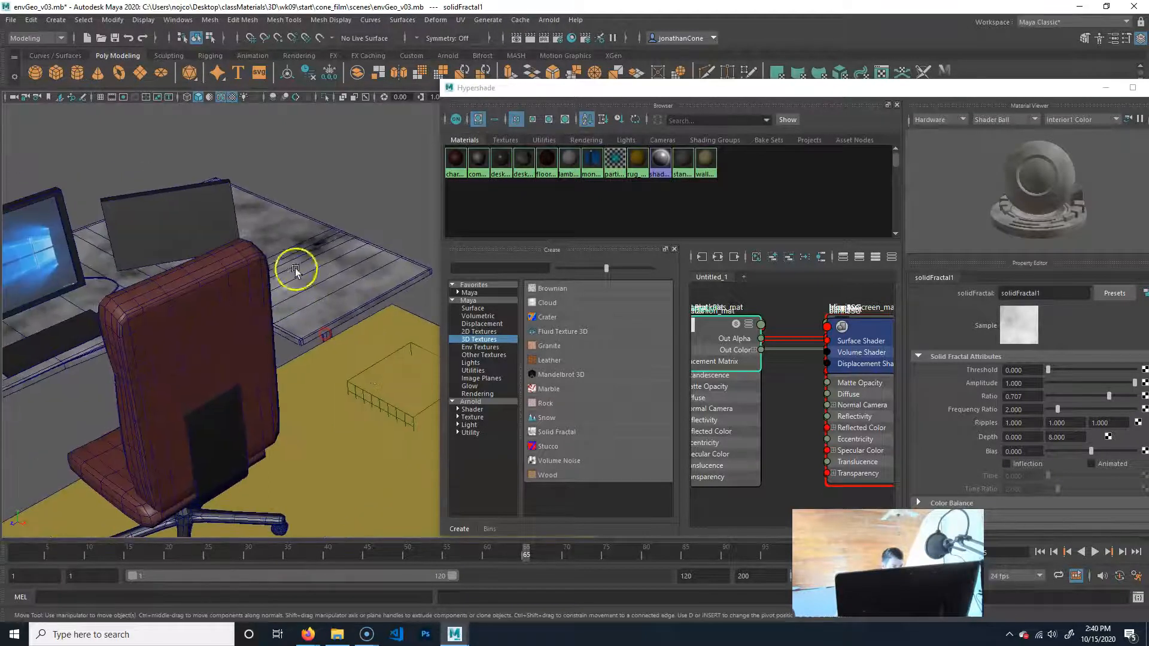
click(411, 344)
alt+middle_drag(421, 375, 394, 366)
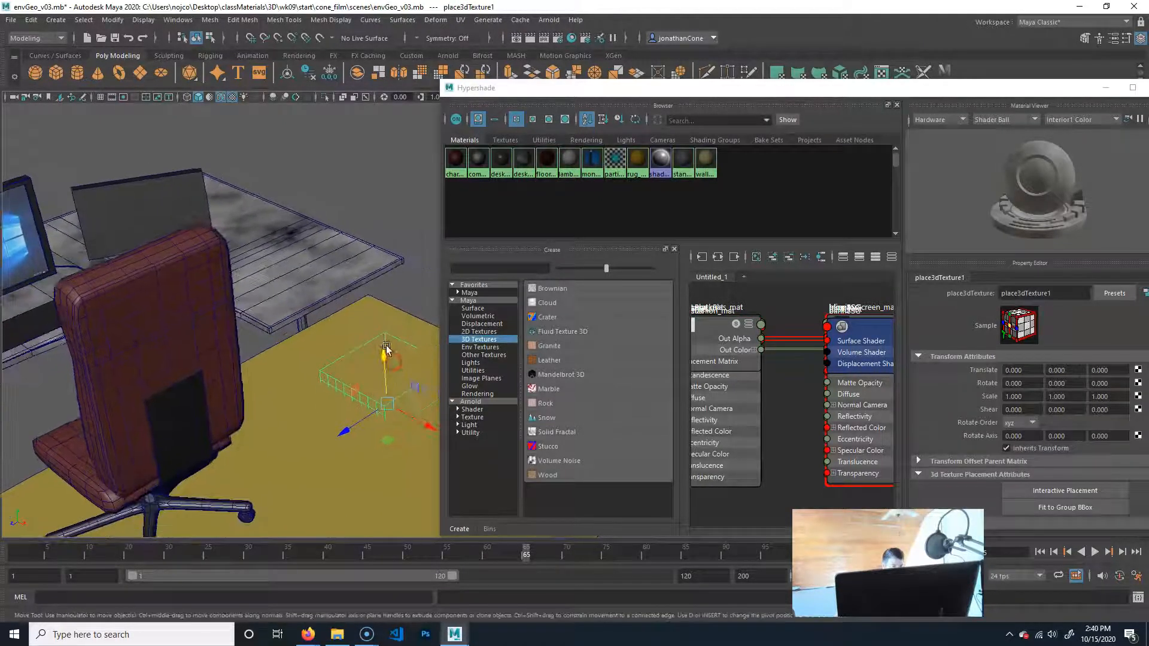
drag(385, 359, 350, 141)
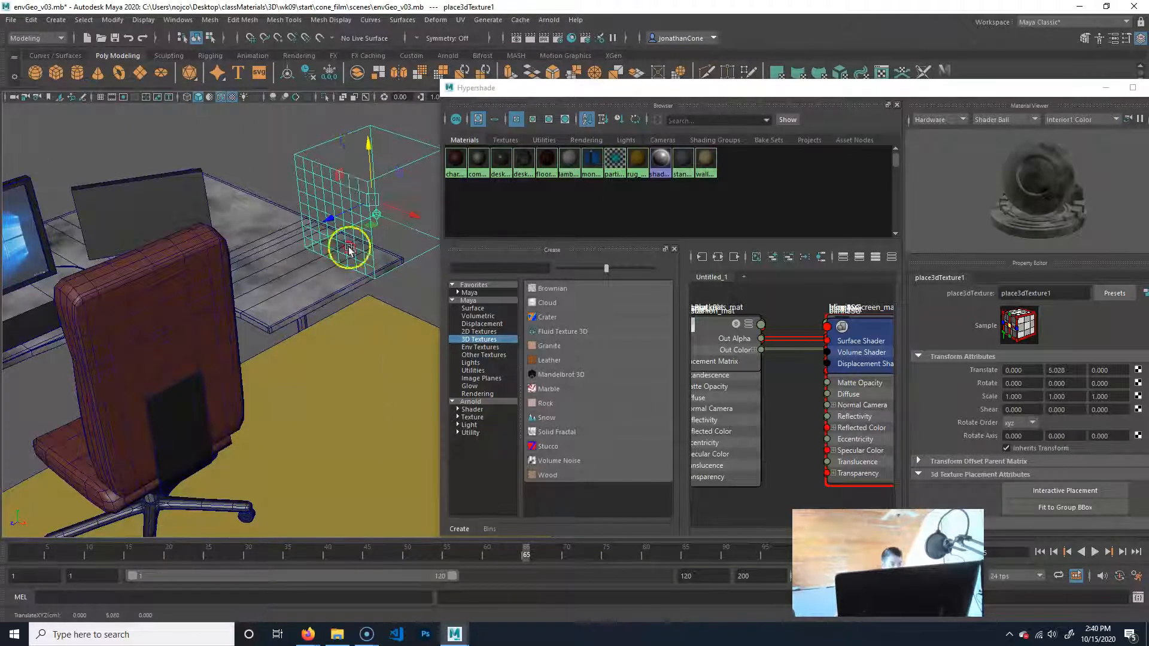
Try moving the desktop relative to the fractal's placement node, and undo the moves.
scroll(388, 250, down, 5)
alt+drag(388, 250, 395, 373)
alt+right_drag(265, 343, 387, 334)
alt+middle_drag(251, 302, 359, 319)
alt+right_drag(259, 293, 351, 287)
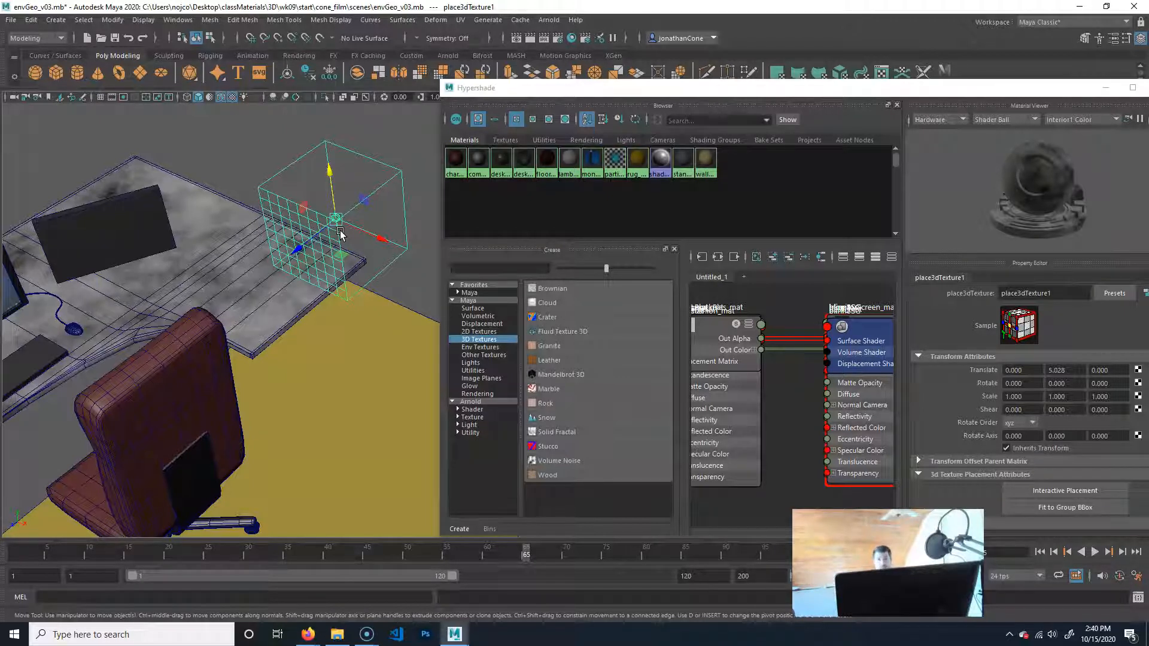
click(226, 267)
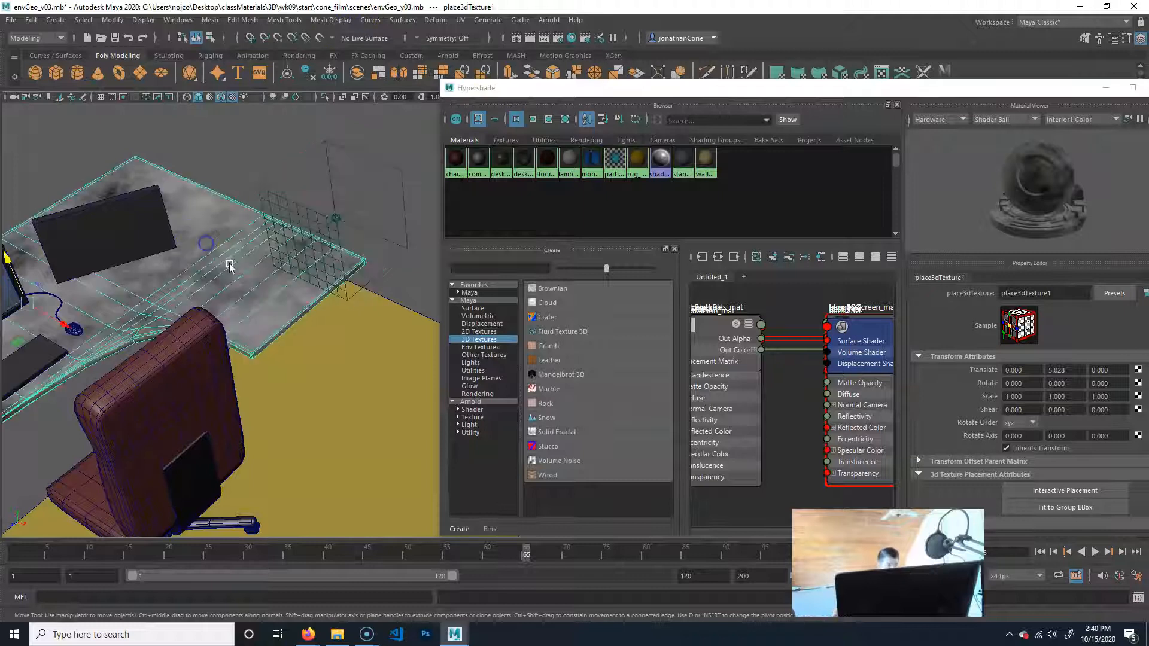
alt+middle_drag(47, 339, 127, 275)
drag(40, 325, 205, 270)
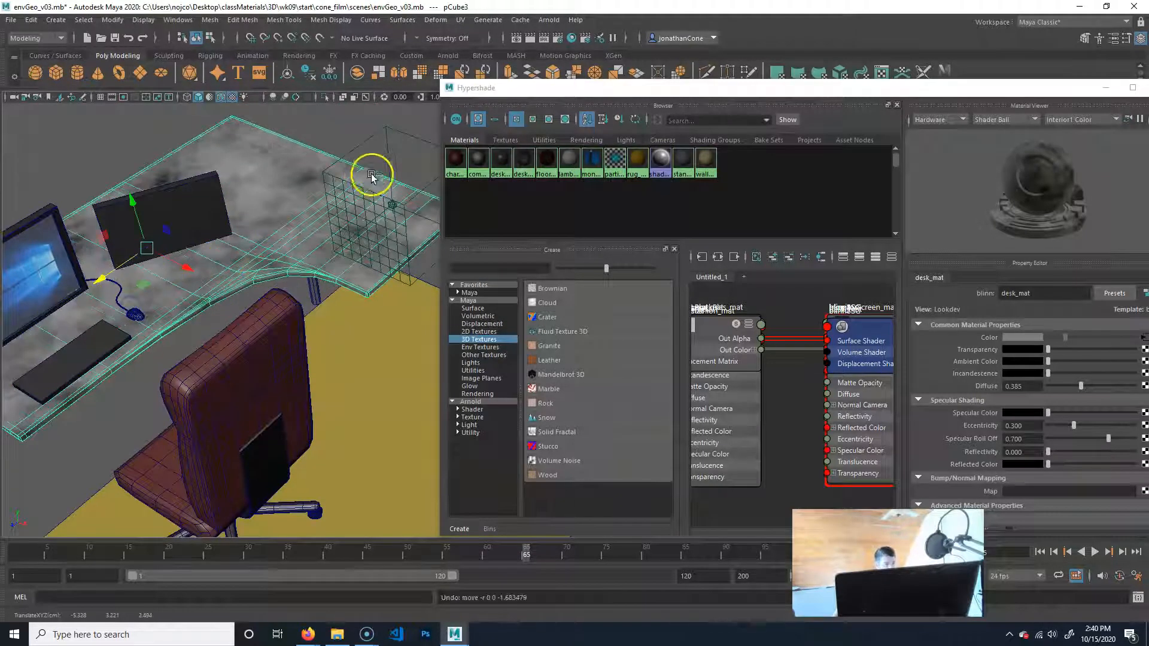
key(ctrl+z)
key(ctrl+z)
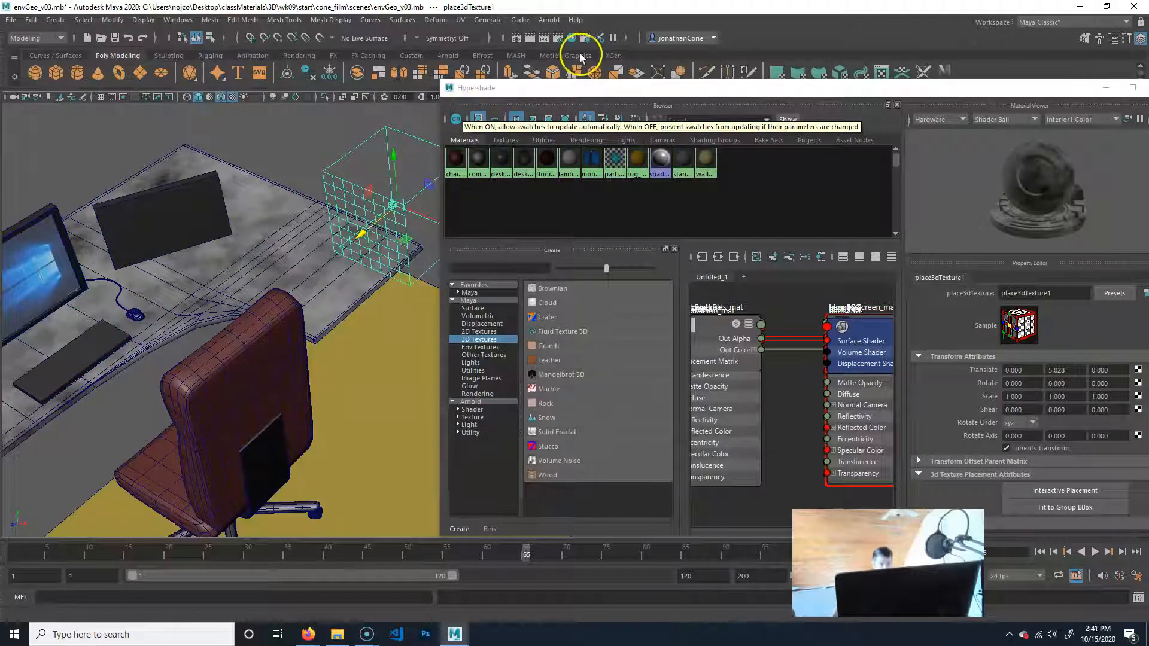
Slide the solid fractal's placement node along its Z axis toward the front edge of the desk.
drag(365, 232, 274, 263)
Show the desktop's UVs in the UV Editor beside the desk model, without the UV Toolkit.
drag(279, 150, 260, 193)
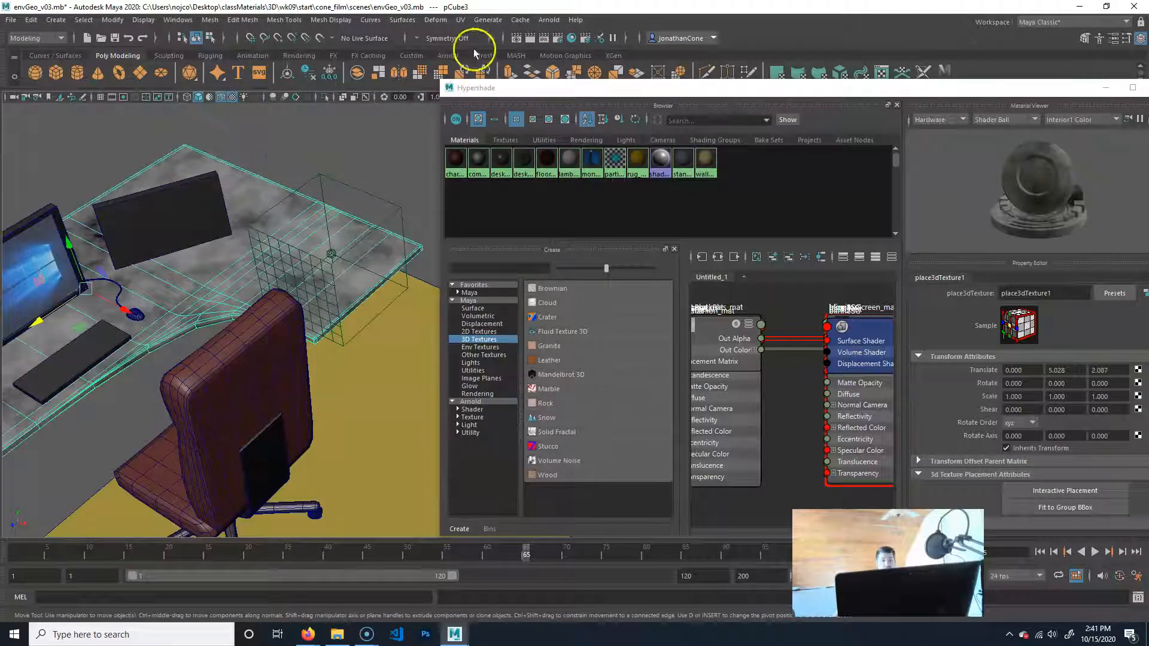
click(460, 19)
click(503, 40)
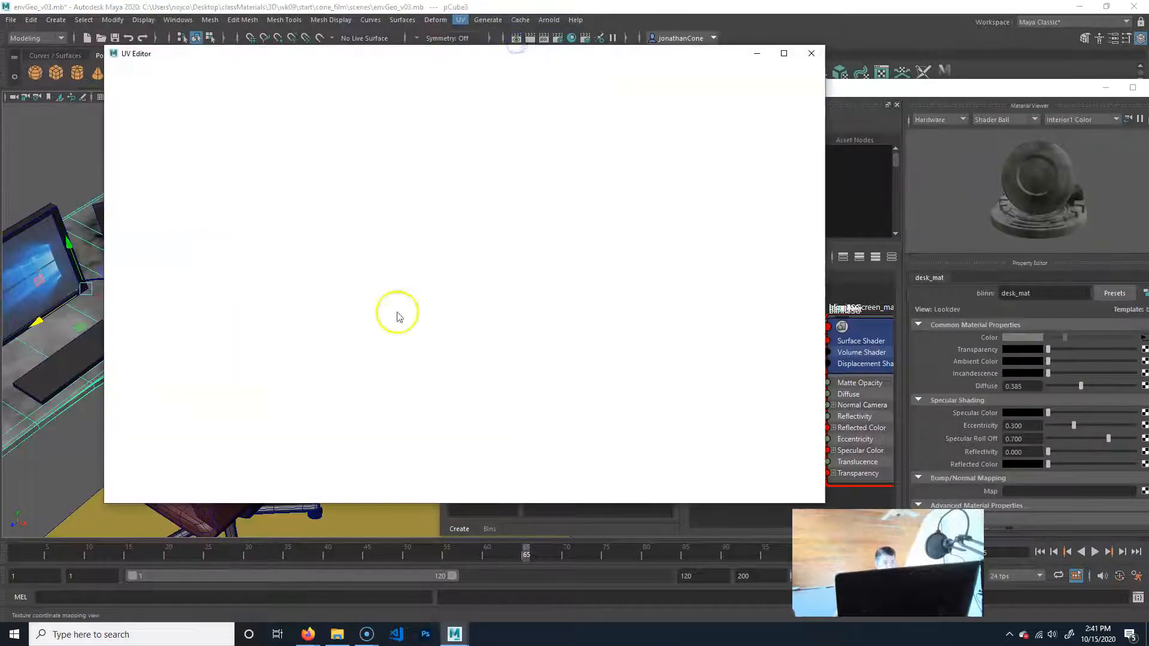
drag(545, 24, 639, 82)
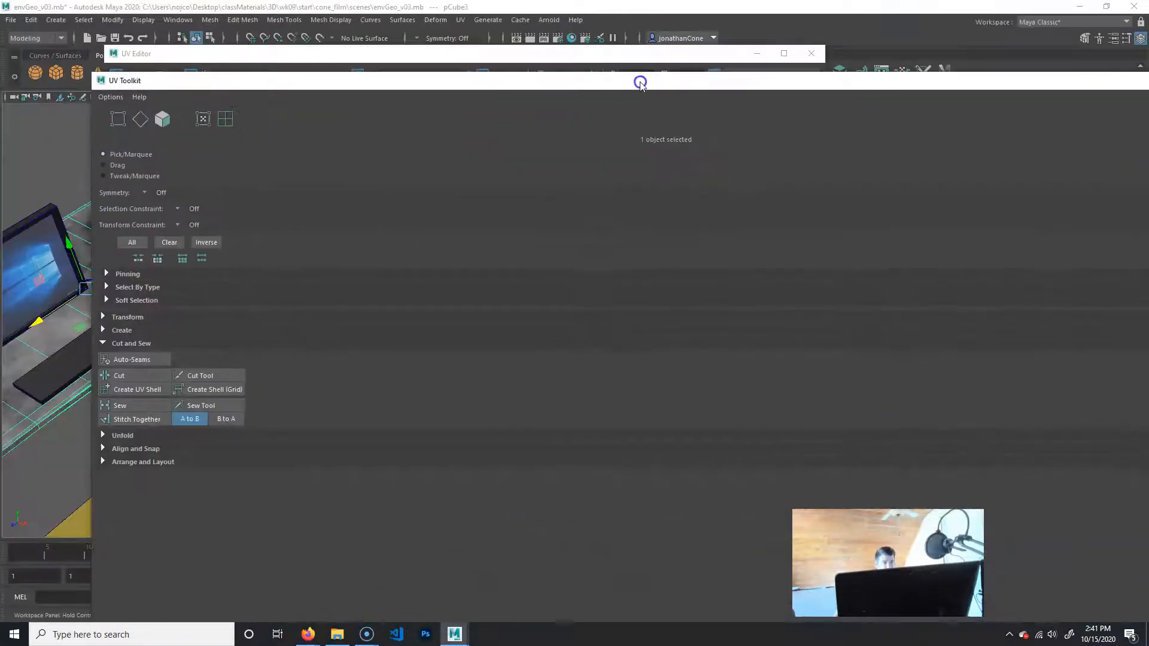
drag(303, 78, 59, 94)
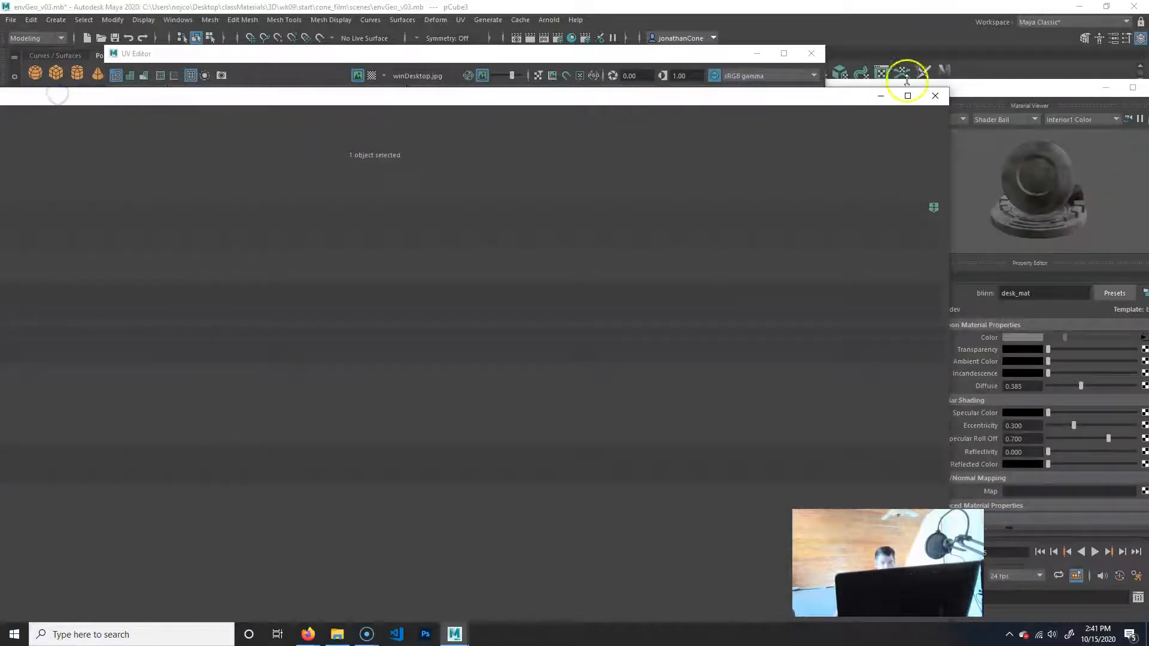
click(948, 91)
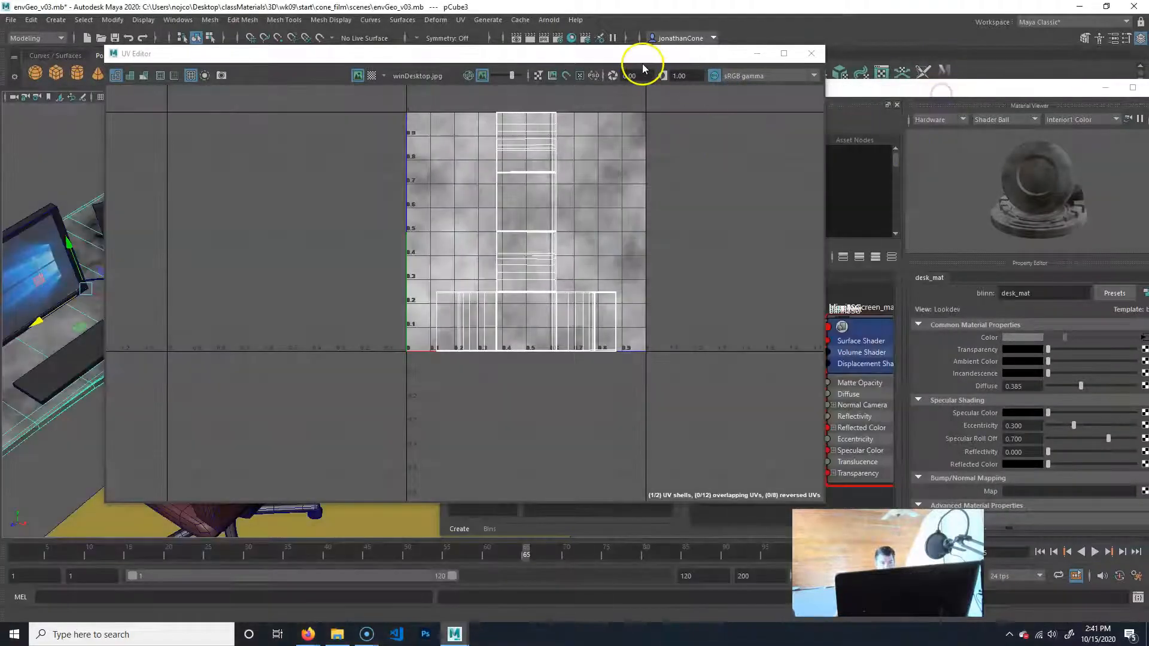
drag(645, 54, 882, 53)
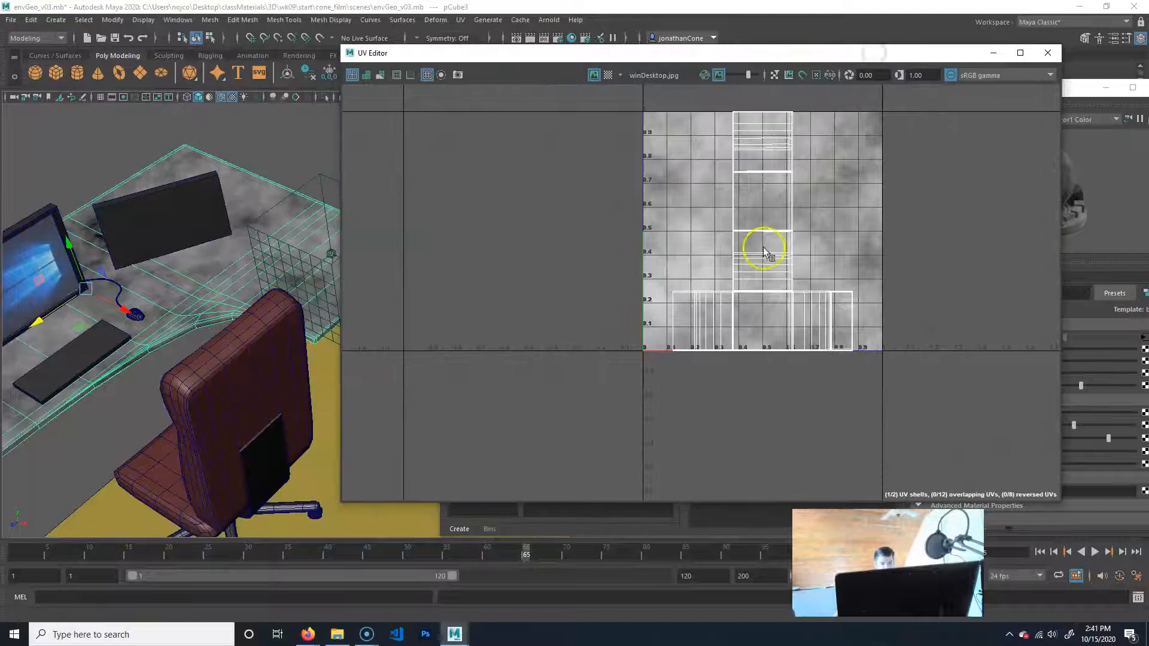
Show the UV checker map on the desktop, examine how evenly the pattern covers the desk and its curved corner, and hide it again.
alt+middle_drag(445, 235, 469, 237)
alt+right_drag(186, 266, 13, 301)
alt+middle_drag(45, 311, 89, 309)
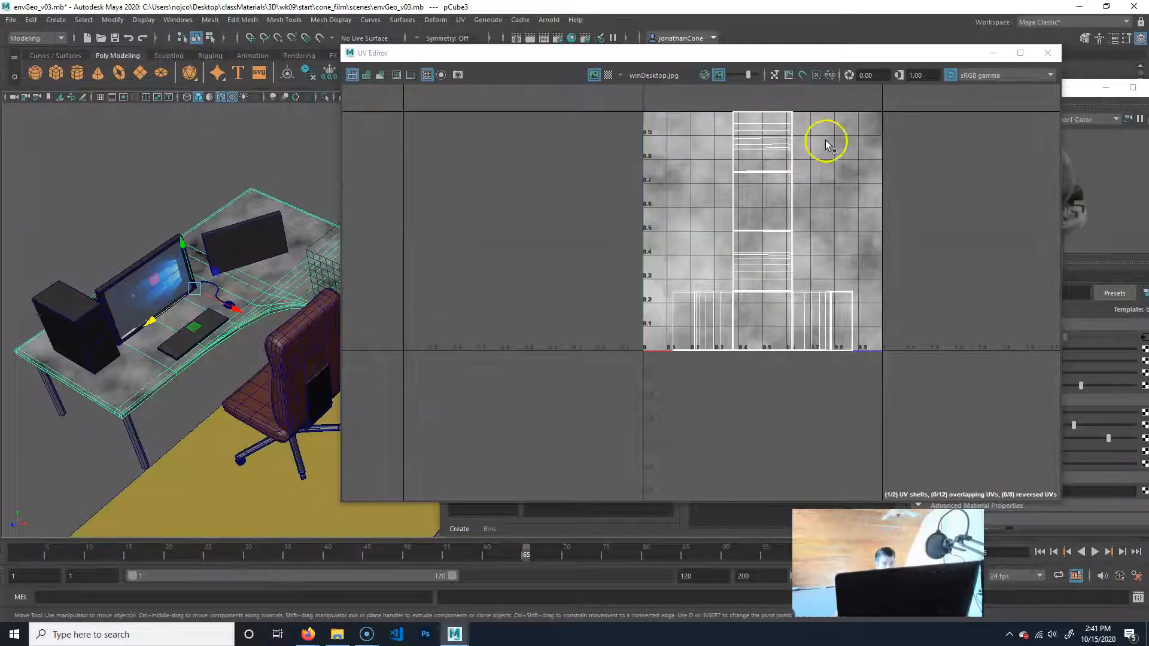
click(608, 75)
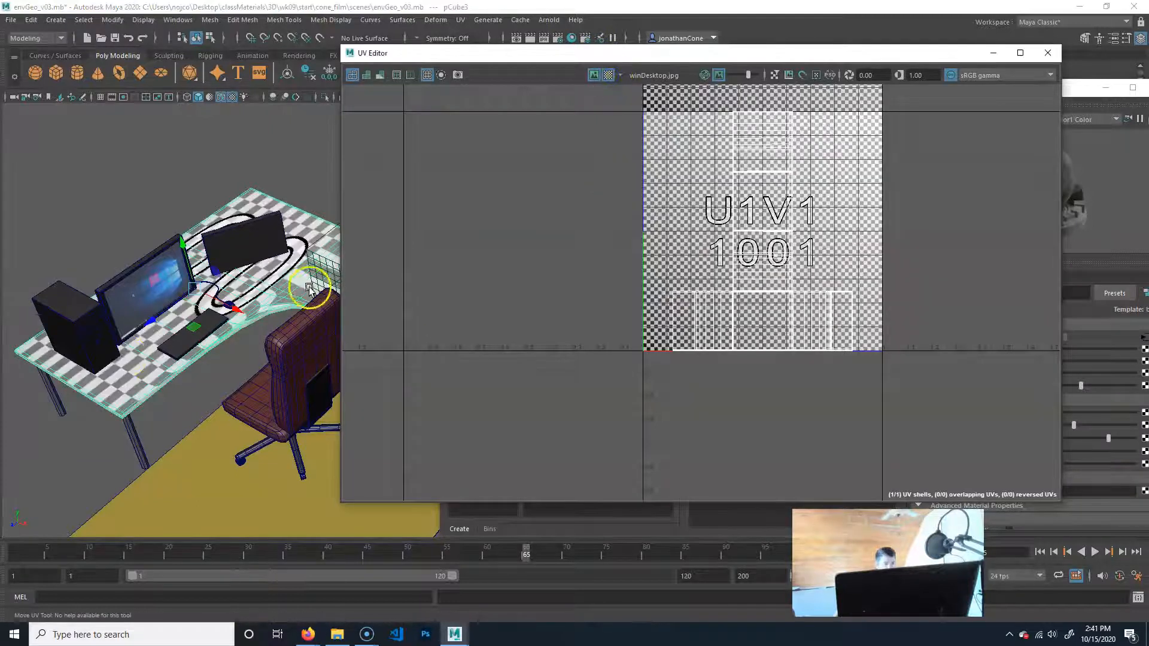
alt+right_drag(156, 347, 338, 349)
alt+middle_drag(162, 289, 187, 392)
alt+middle_drag(277, 360, 214, 375)
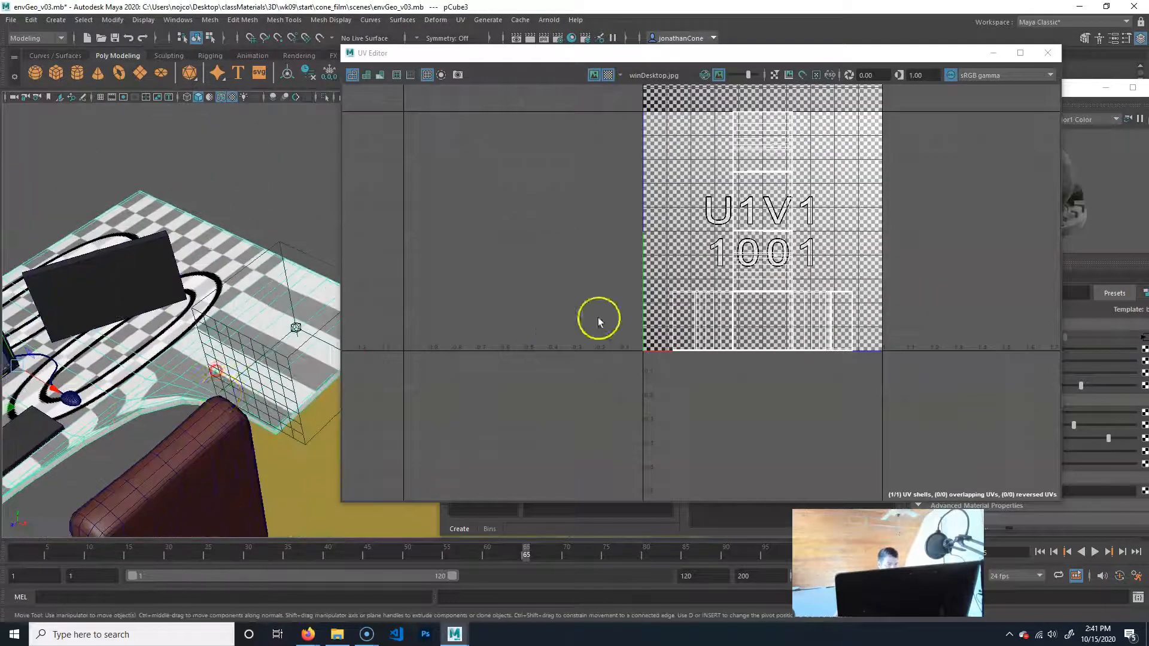
alt+drag(195, 443, 249, 352)
alt+middle_drag(254, 170, 127, 350)
alt+drag(127, 350, 258, 294)
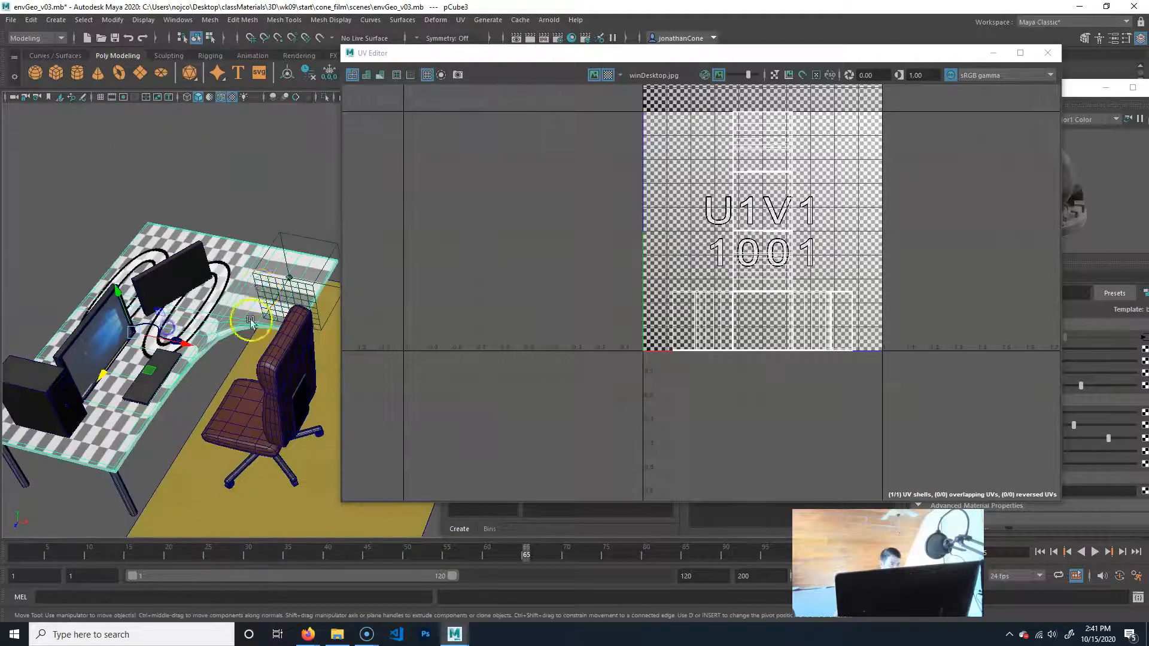
alt+right_drag(170, 333, 340, 293)
alt+middle_drag(317, 297, 180, 317)
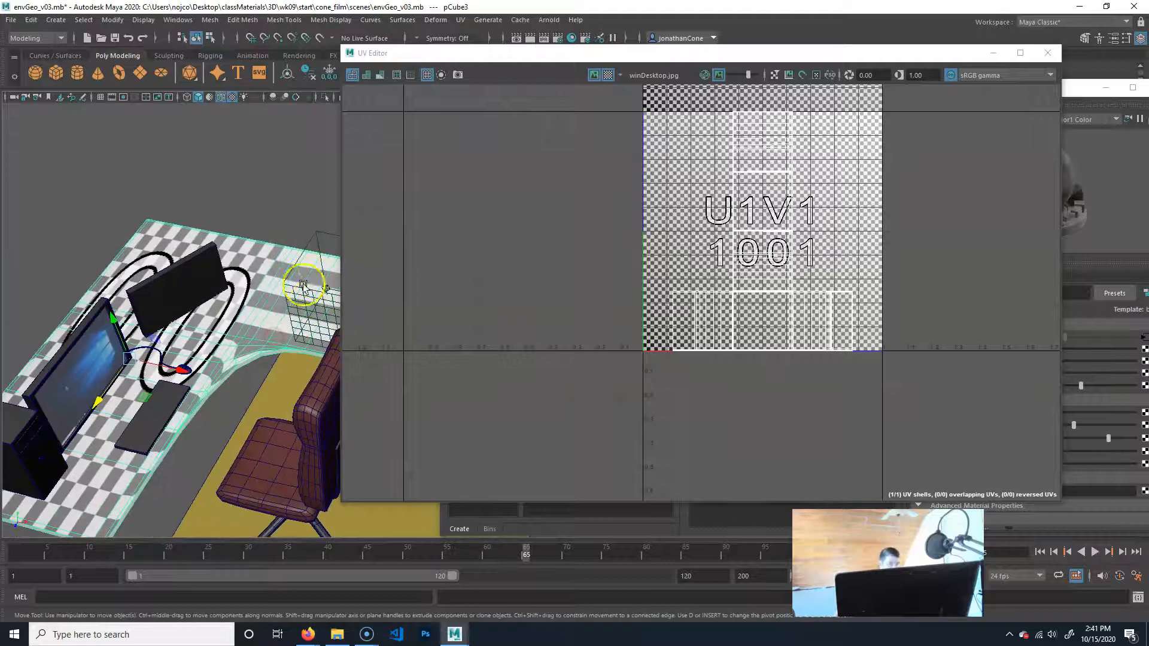
click(606, 75)
alt+drag(163, 361, 128, 355)
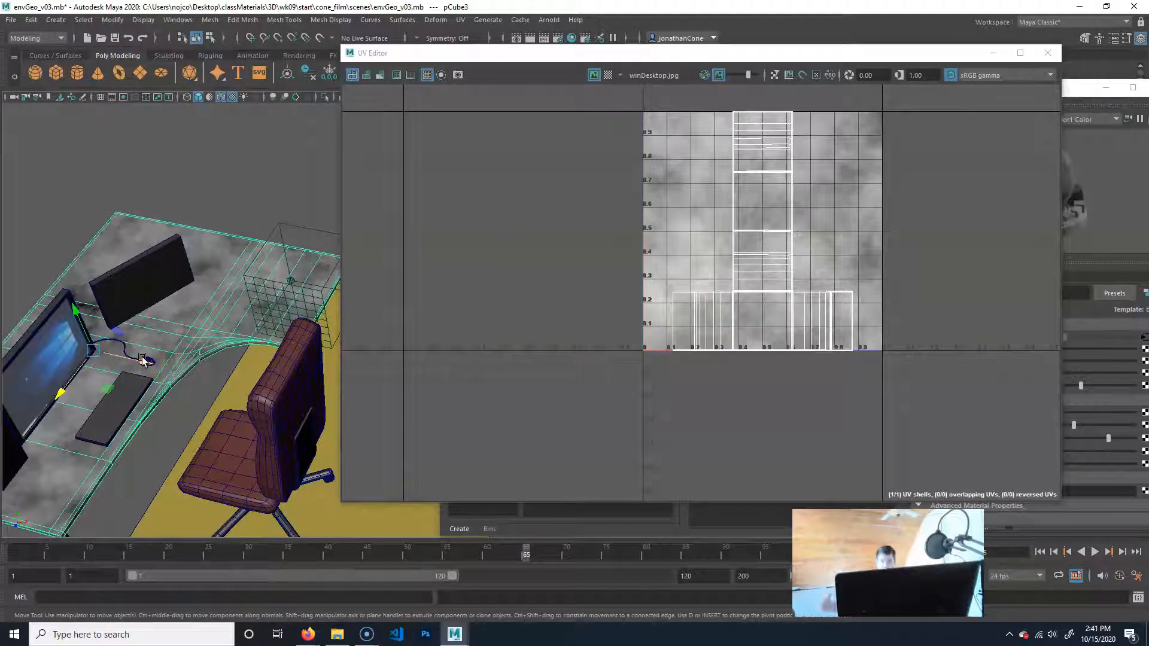
Select the solid fractal's 3D placement node and scale it uniformly, shrinking it to about 0.13 and enlarging it to about 1.43.
alt+middle_drag(329, 270, 265, 284)
scroll(202, 273, up, 2)
click(262, 234)
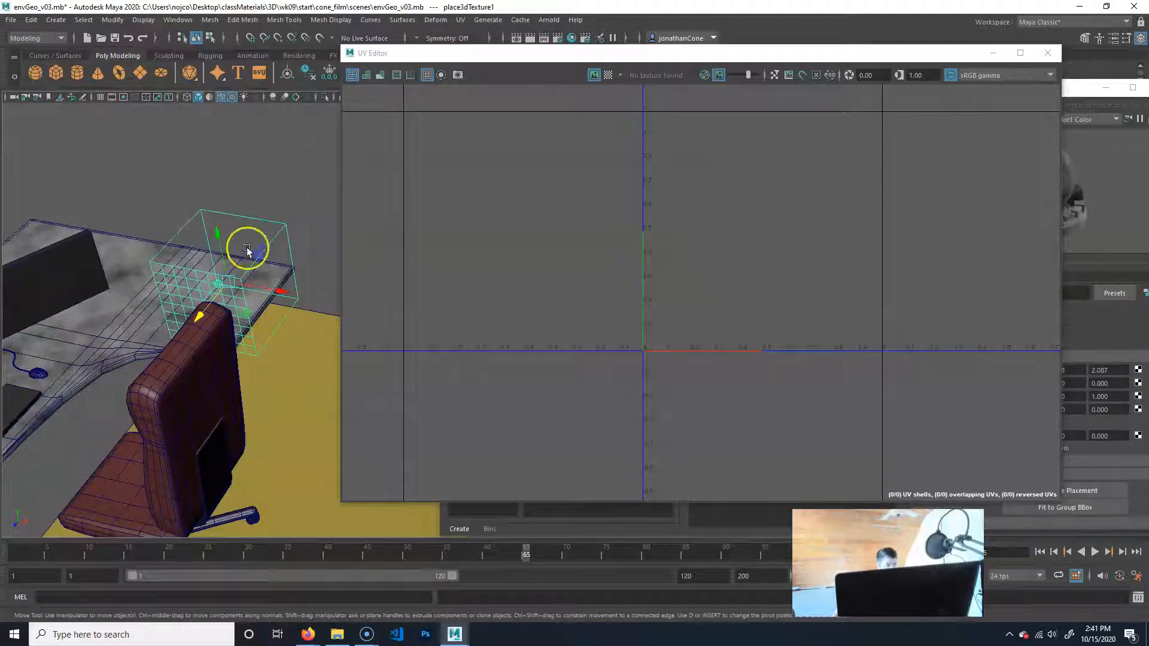
key(r)
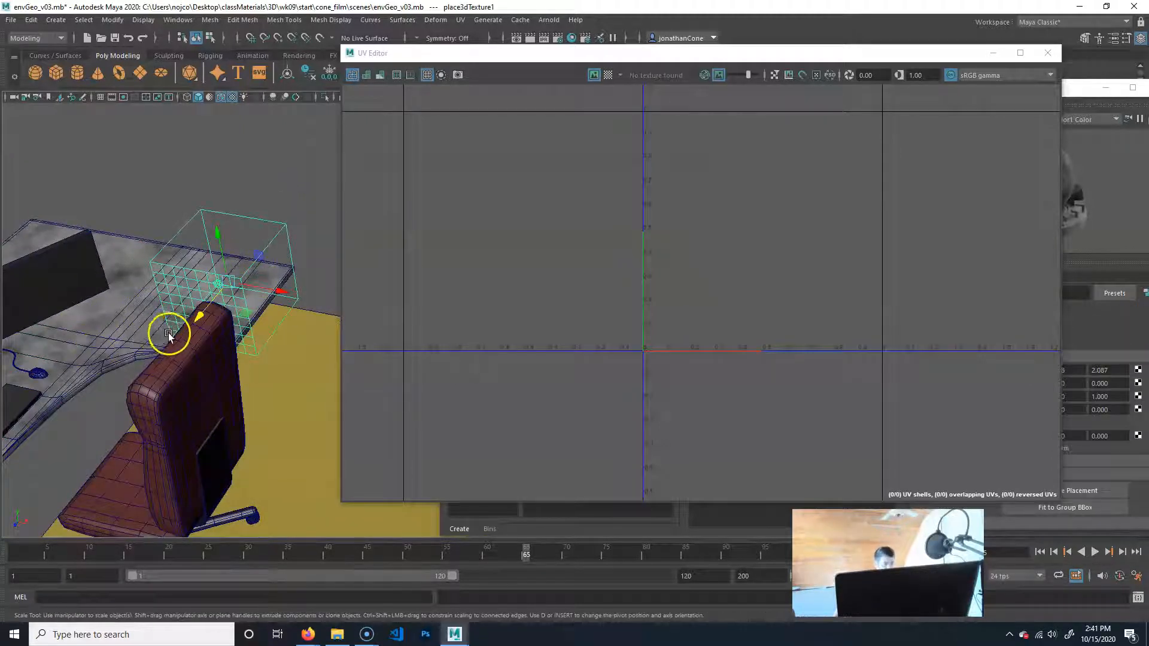
drag(225, 283, 2, 359)
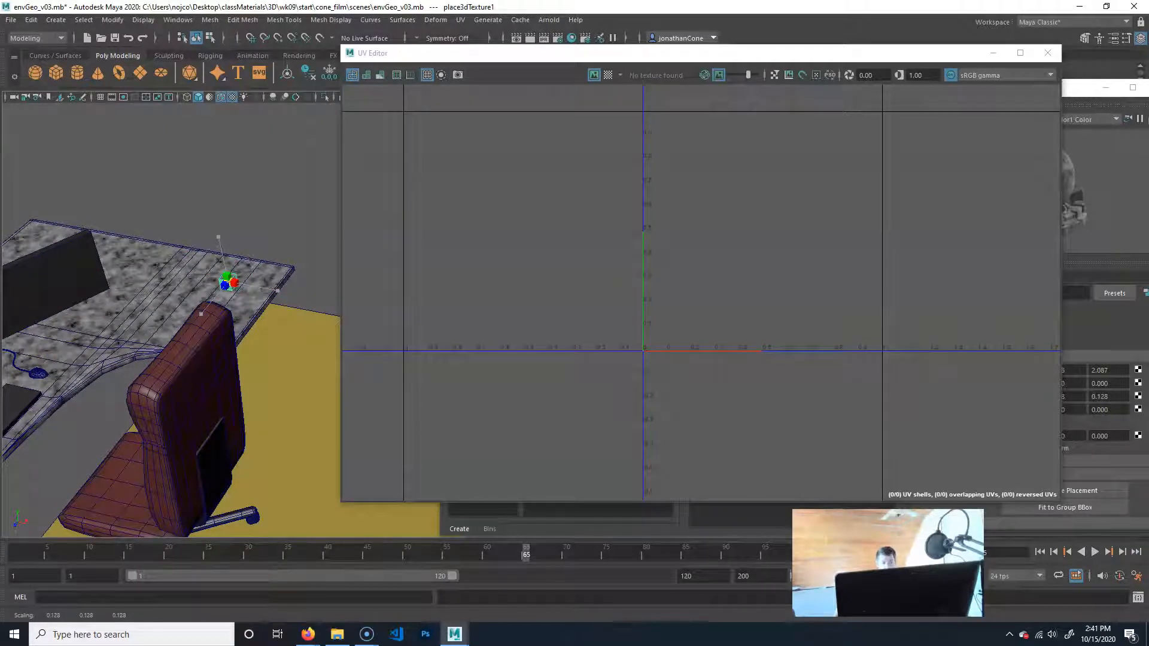
drag(2, 359, 335, 224)
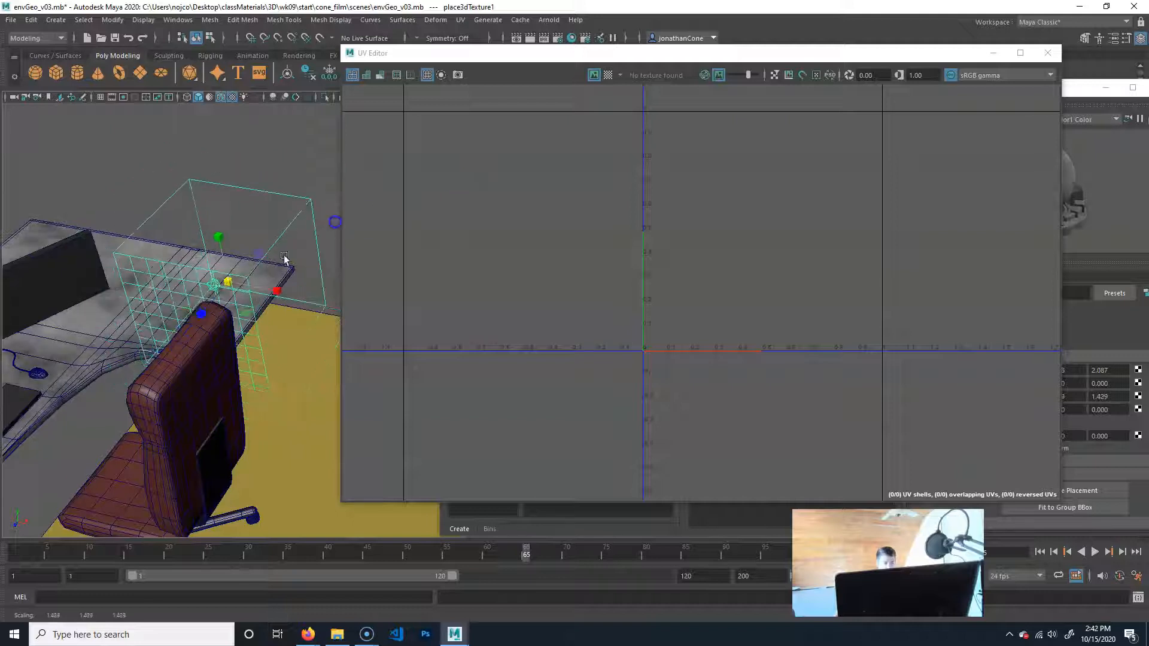
Move the solid fractal's placement node toward the front of the desk, to about Y 4.667 and Z 2.502.
key(e)
key(w)
drag(221, 248, 202, 291)
key(e)
drag(225, 353, 226, 361)
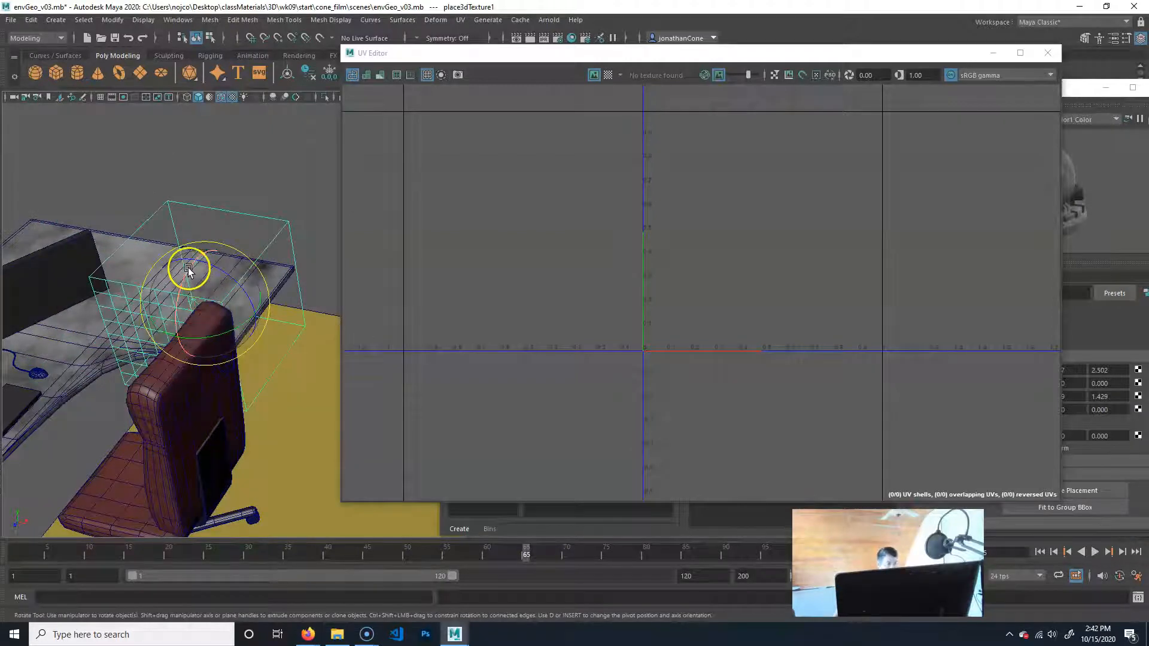
click(173, 324)
drag(233, 182, 254, 181)
alt+middle_drag(212, 237, 236, 233)
key(r)
key(e)
key(w)
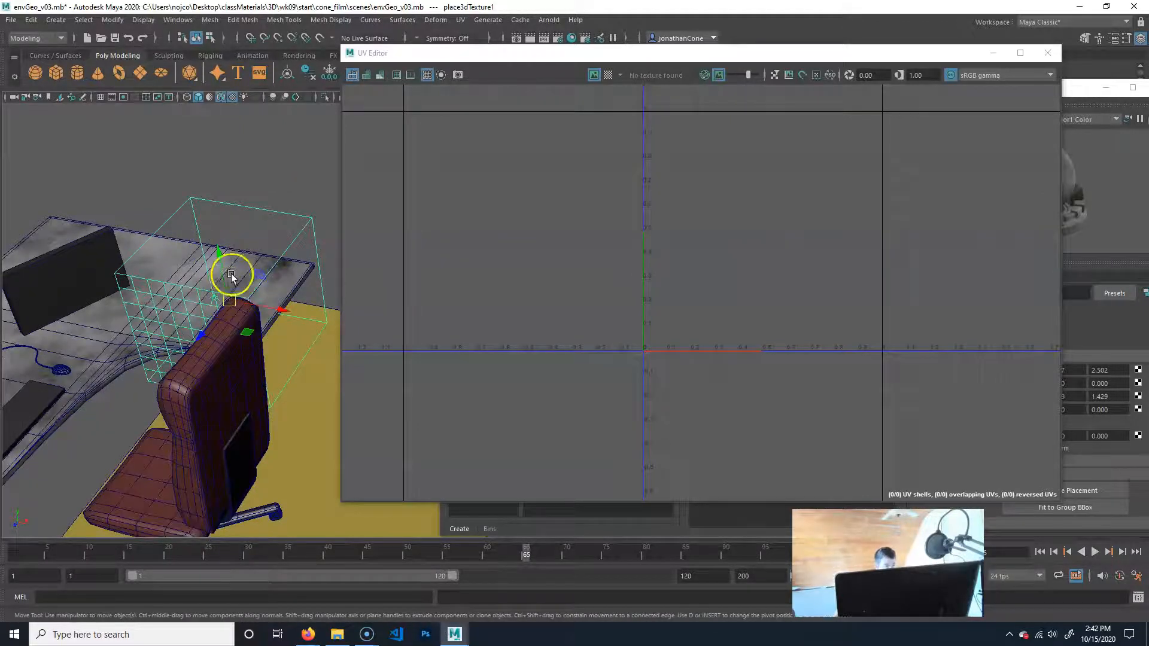
Rotate the solid fractal's placement node about -17.8 degrees around its Z axis.
mouse_move(214, 311)
alt+middle_down()
mouse_move(176, 318)
mouse_move(206, 313)
alt+middle_up()
key(e)
drag(226, 256, 237, 283)
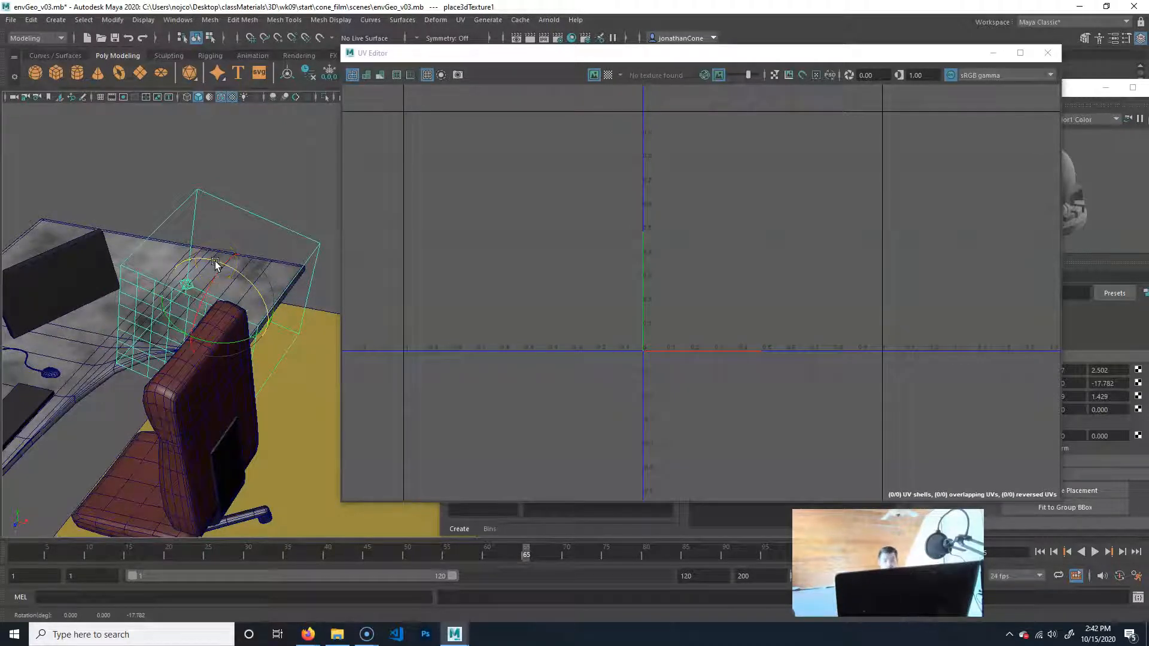
Close the UV Editor, reposition the Hypershade, and open the Solid Fractal attributes connected to desk_mat's Color.
click(1048, 52)
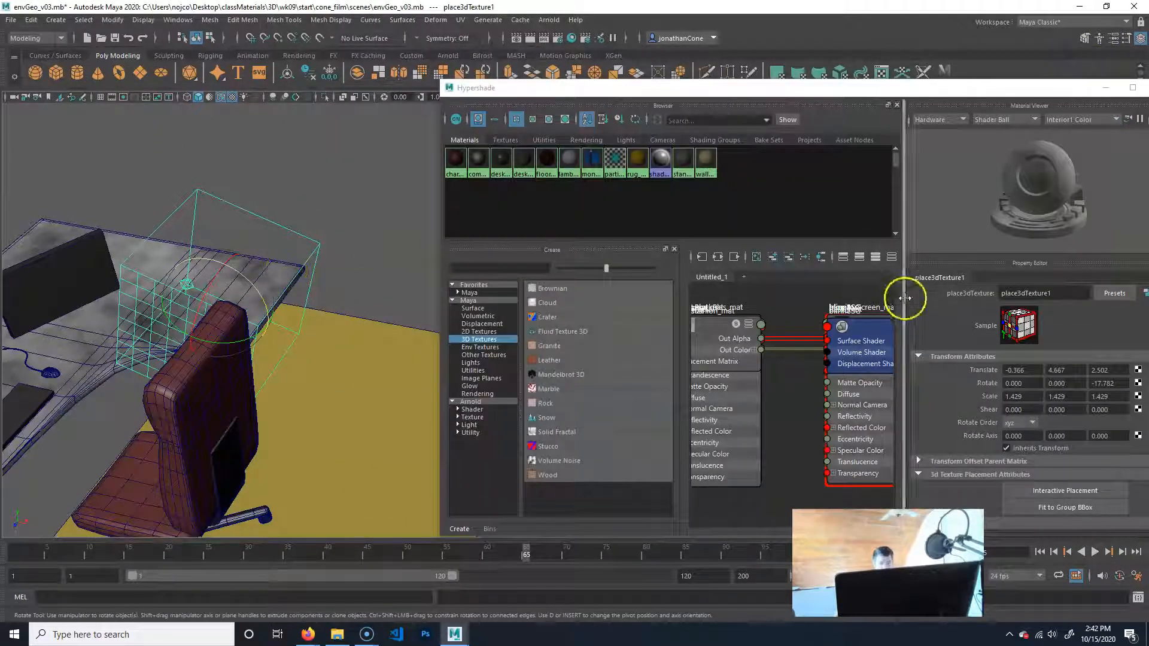
drag(888, 88, 751, 72)
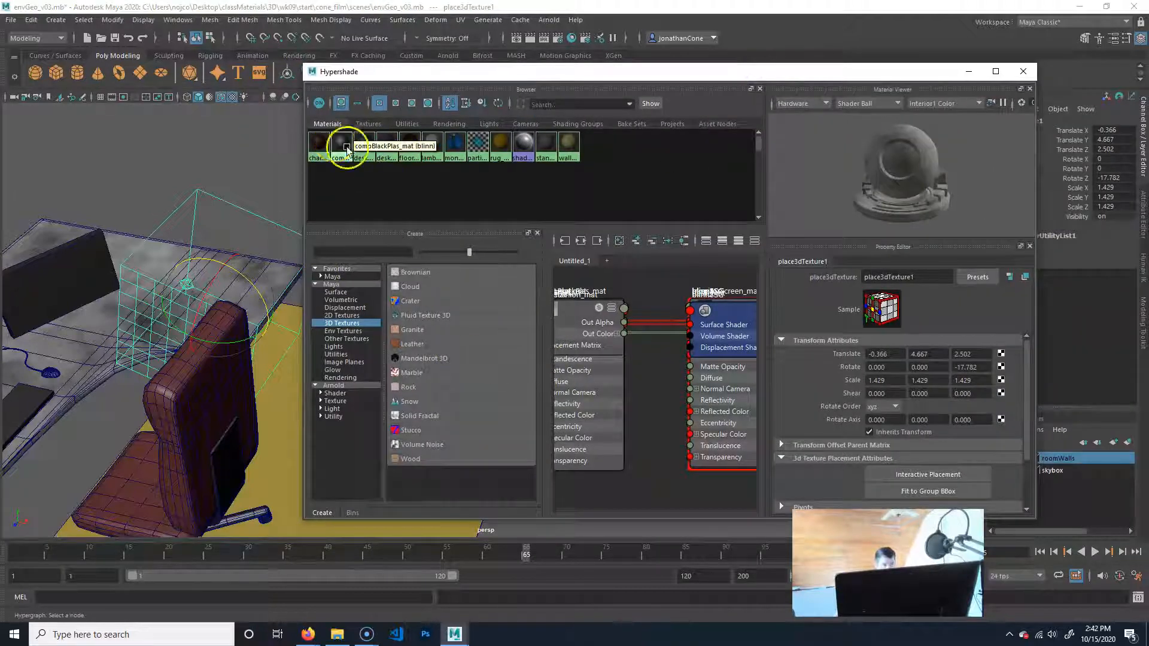
click(387, 144)
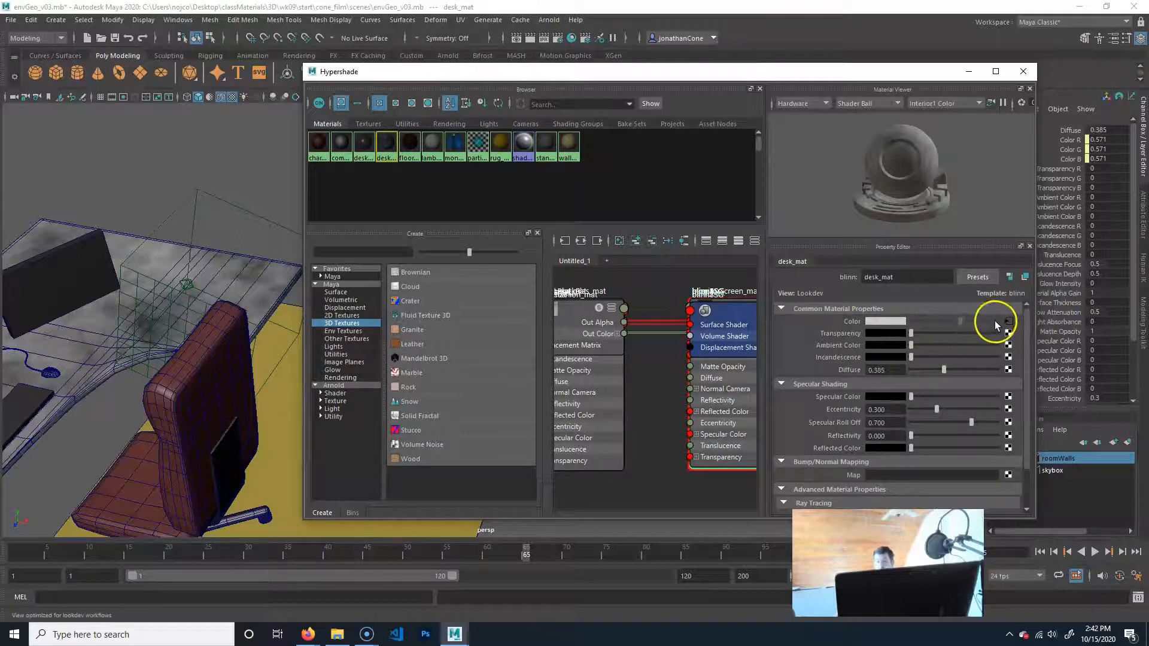
right_click(856, 322)
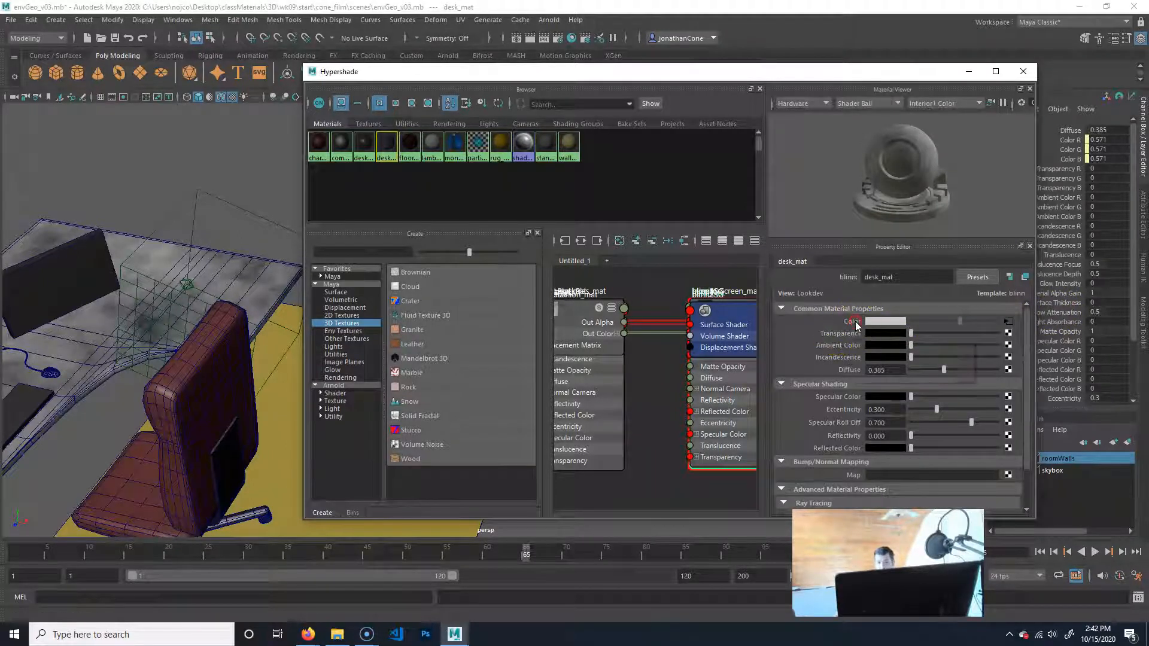
click(807, 339)
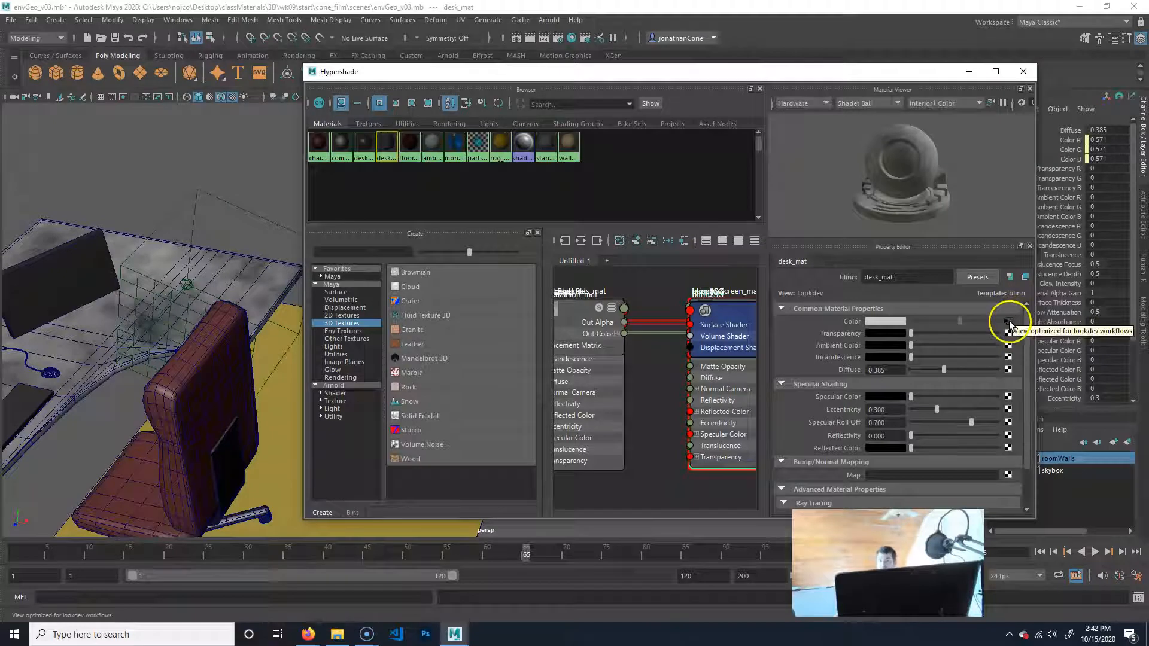
click(1008, 323)
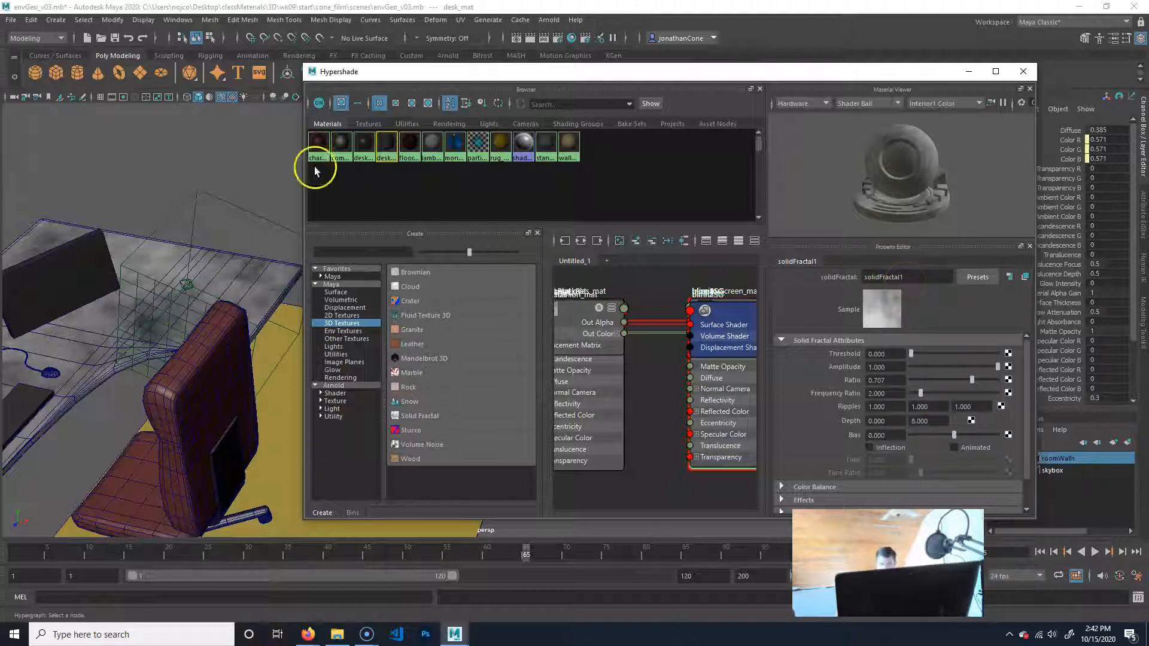
Break the solid fractal's connection to desk_mat's Color and delete its leftover 3D placement node from the scene.
click(386, 142)
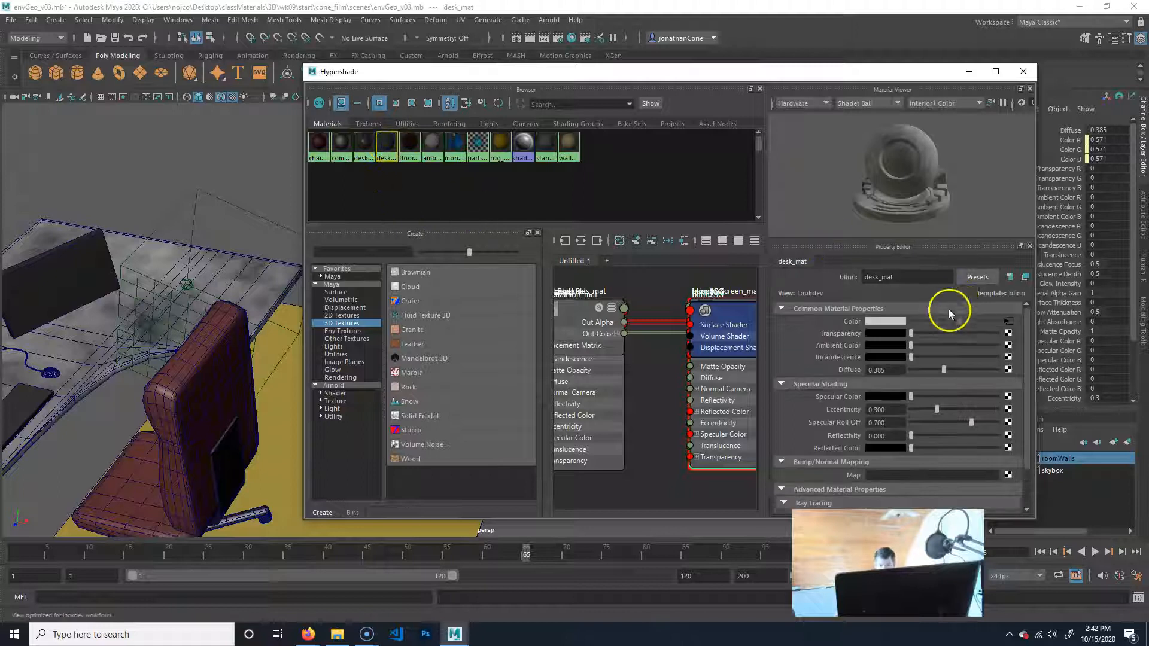
right_click(856, 327)
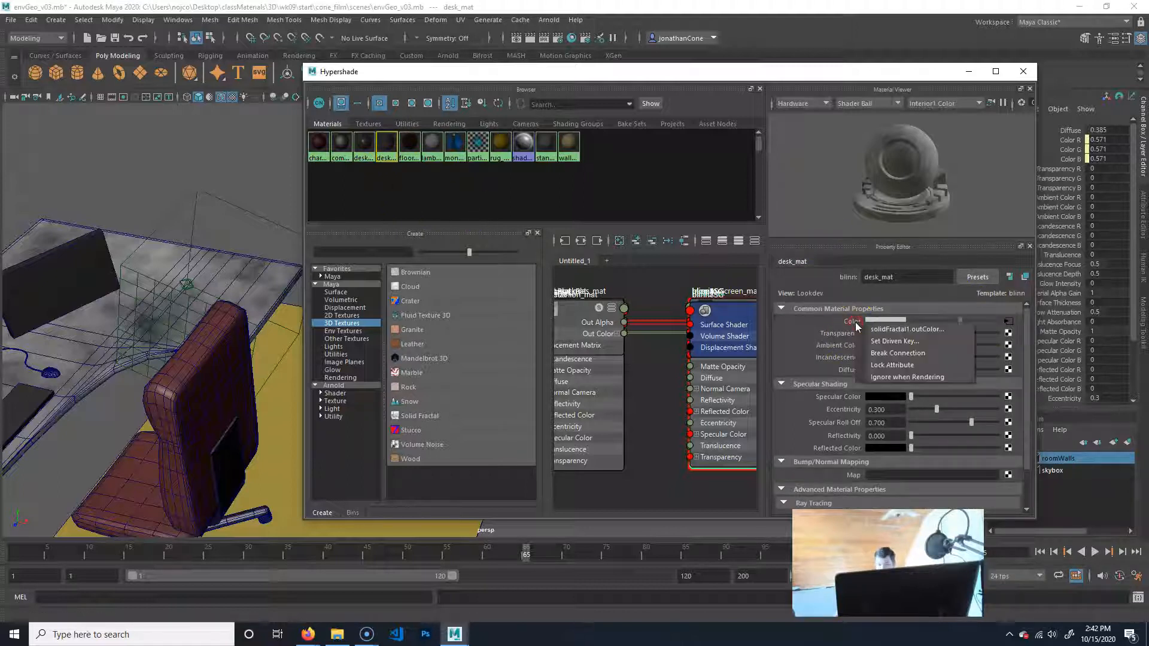
click(890, 348)
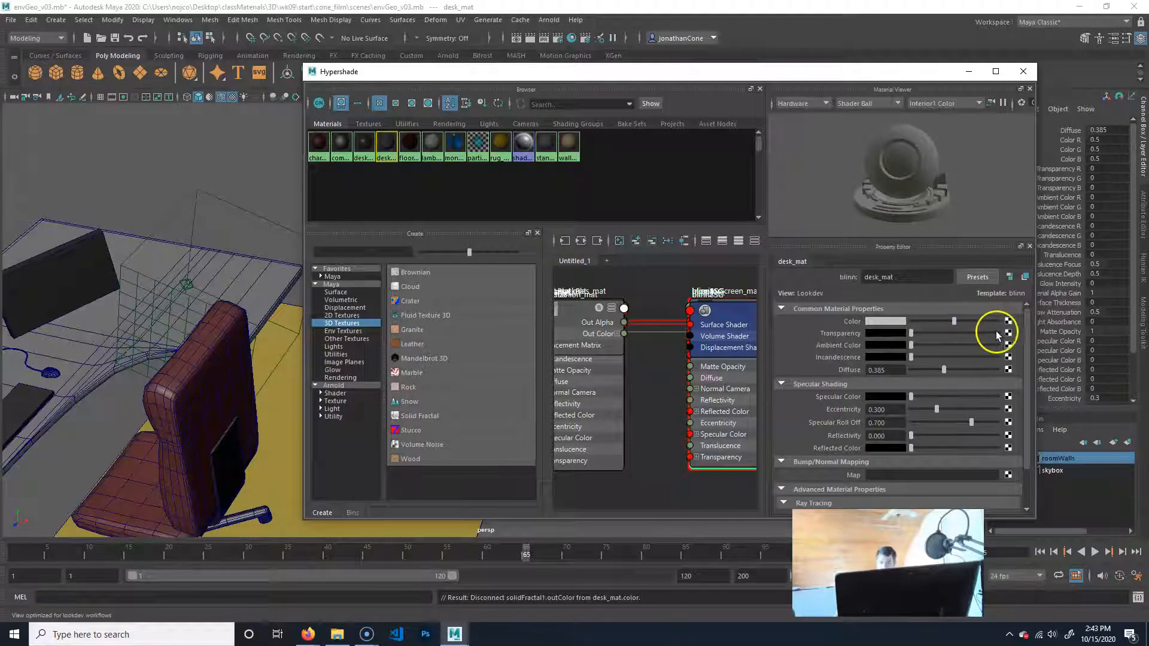
click(258, 228)
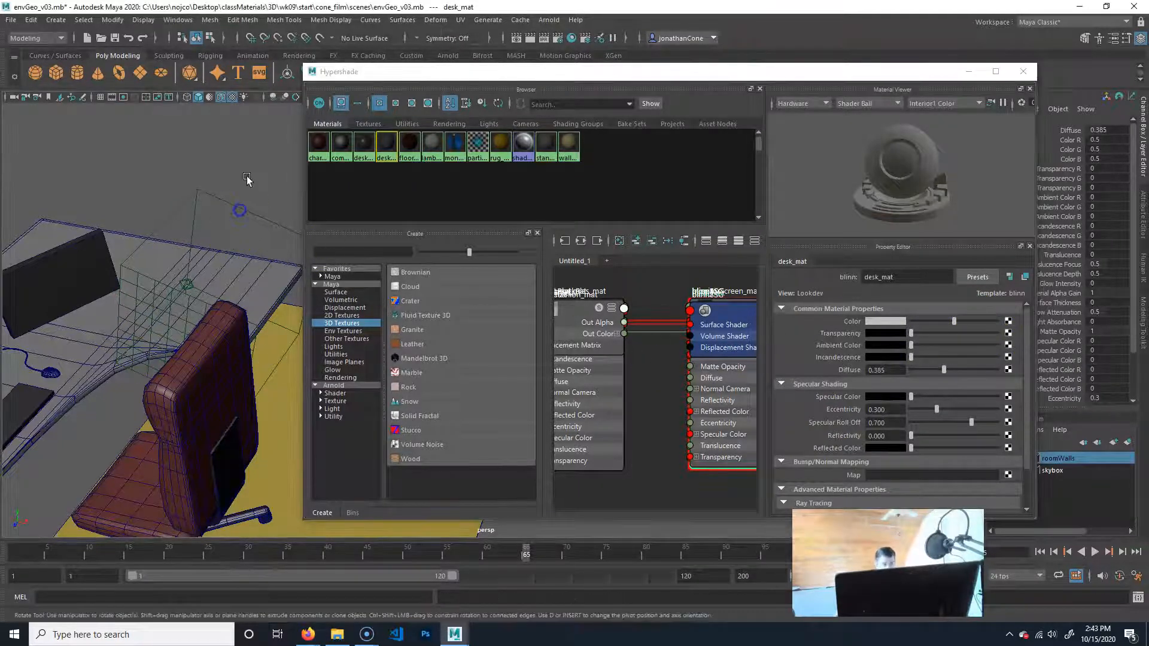
click(249, 242)
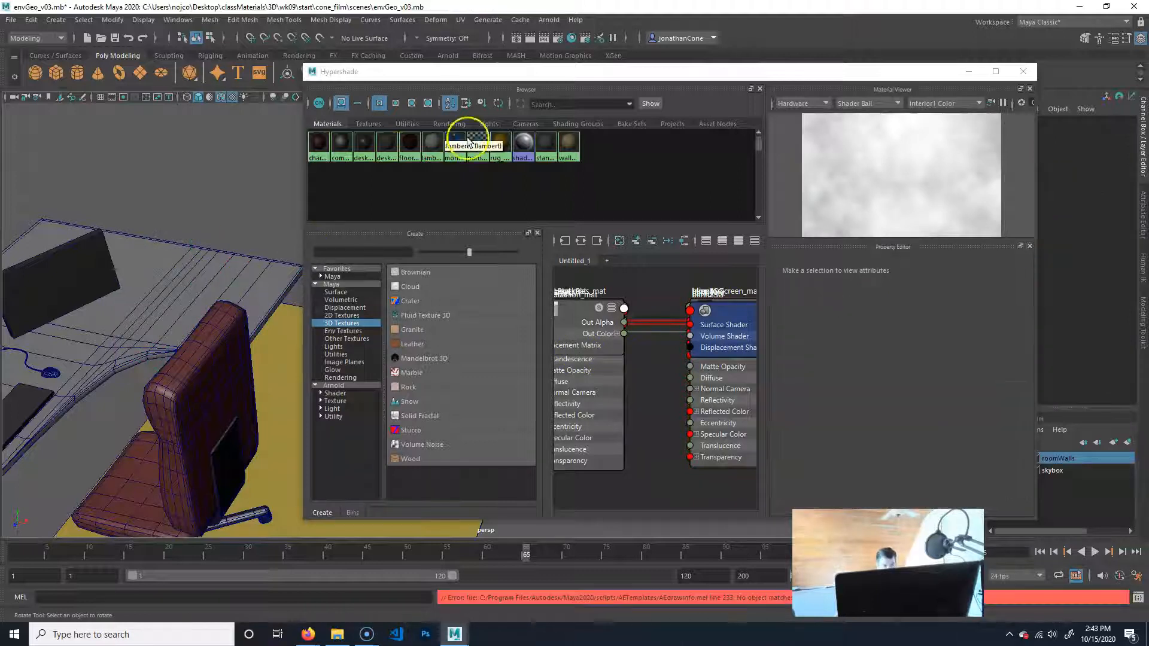
Map a 3D Wood texture to the Color of desk_mat.
click(387, 141)
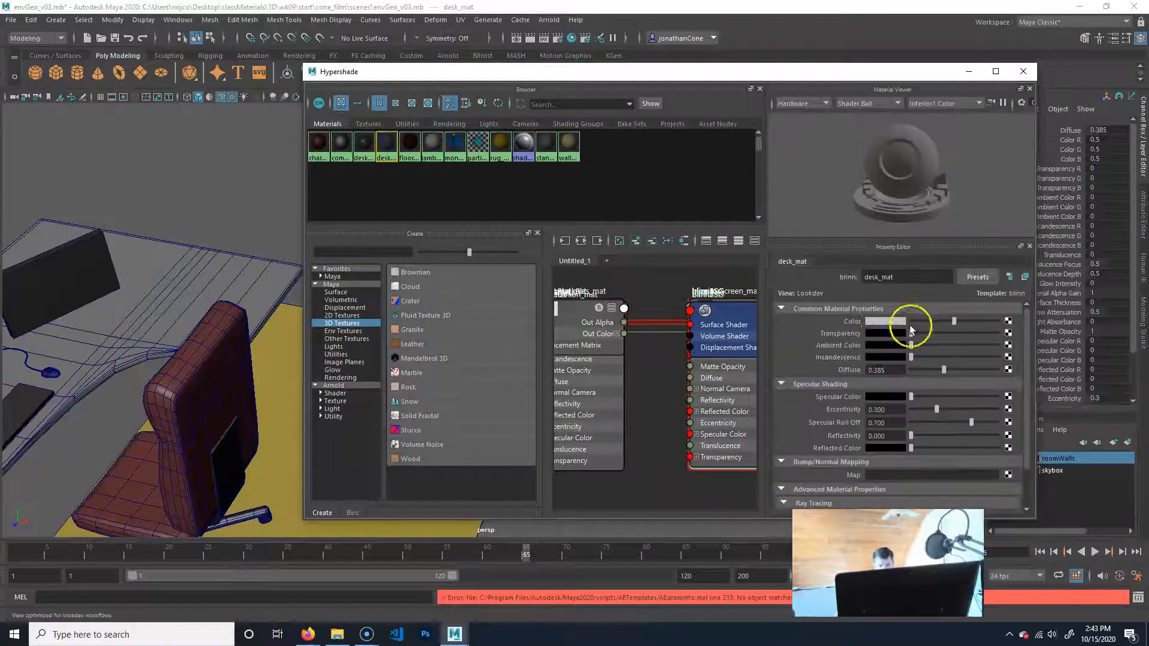
click(1008, 321)
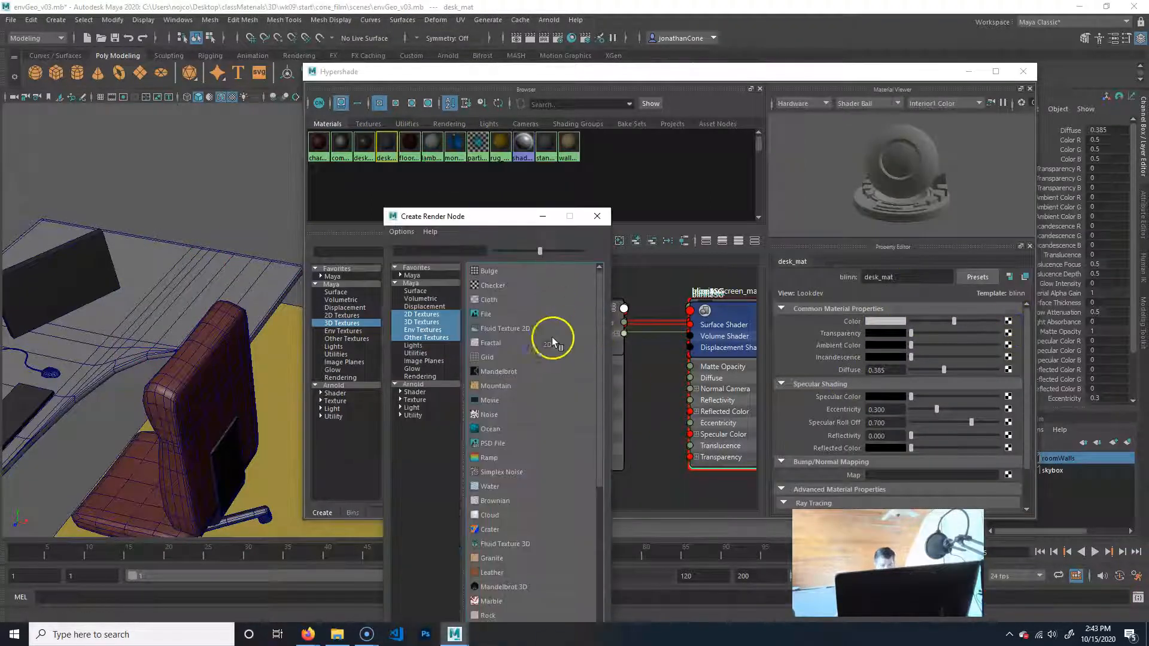
click(422, 323)
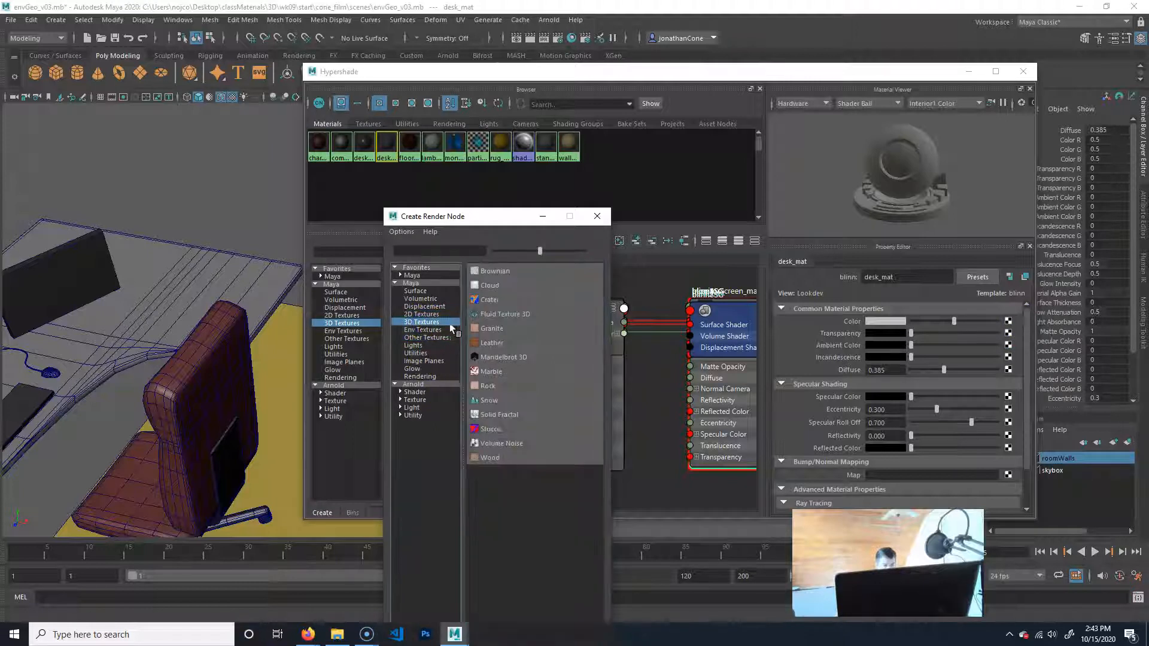
click(491, 459)
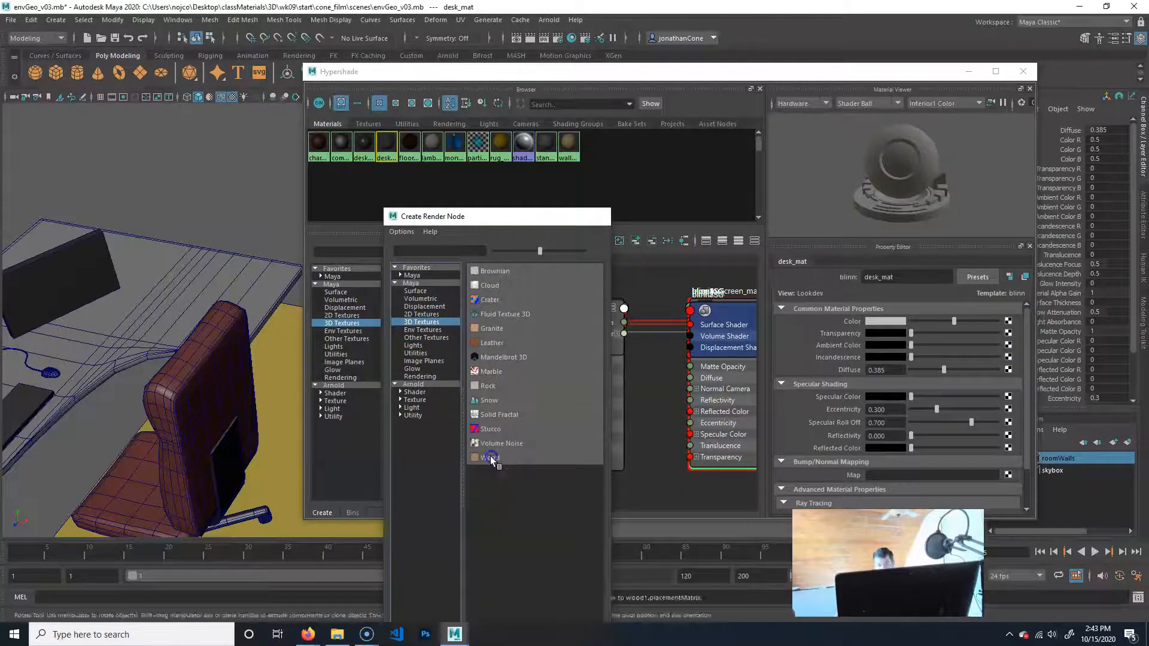
Select the wood texture's placement node below the desk and raise it along Y to about 6.2 units, above the desktop.
alt+drag(265, 364, 171, 375)
alt+right_drag(218, 358, 84, 338)
alt+drag(237, 349, 197, 364)
click(226, 361)
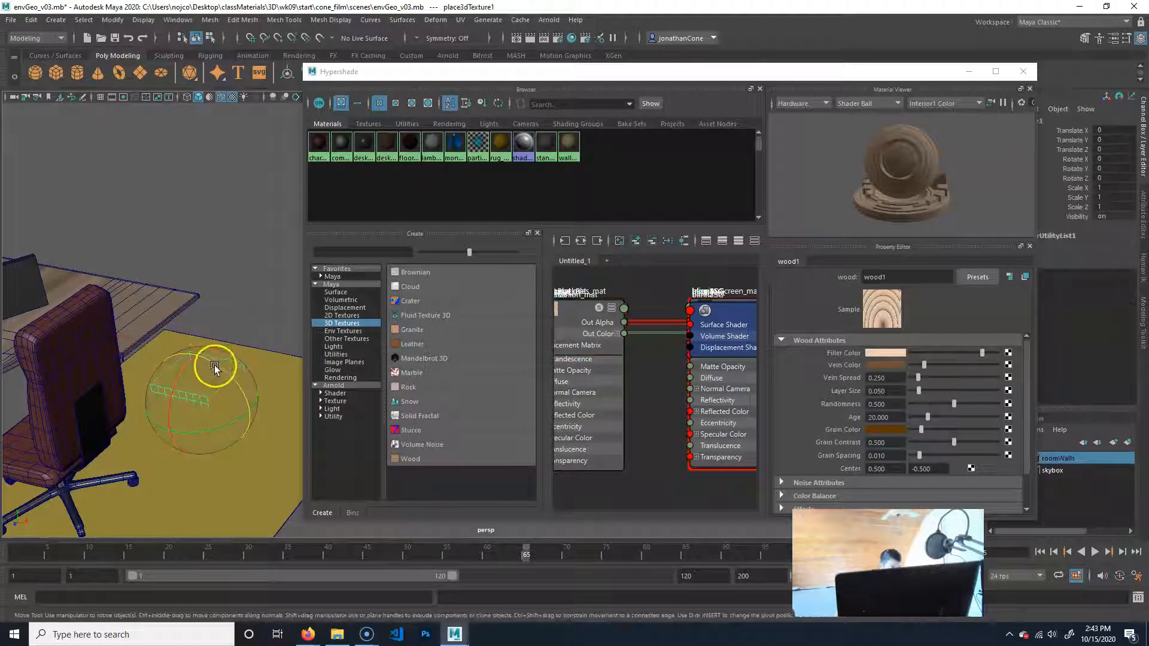
key(w)
drag(197, 352, 146, 162)
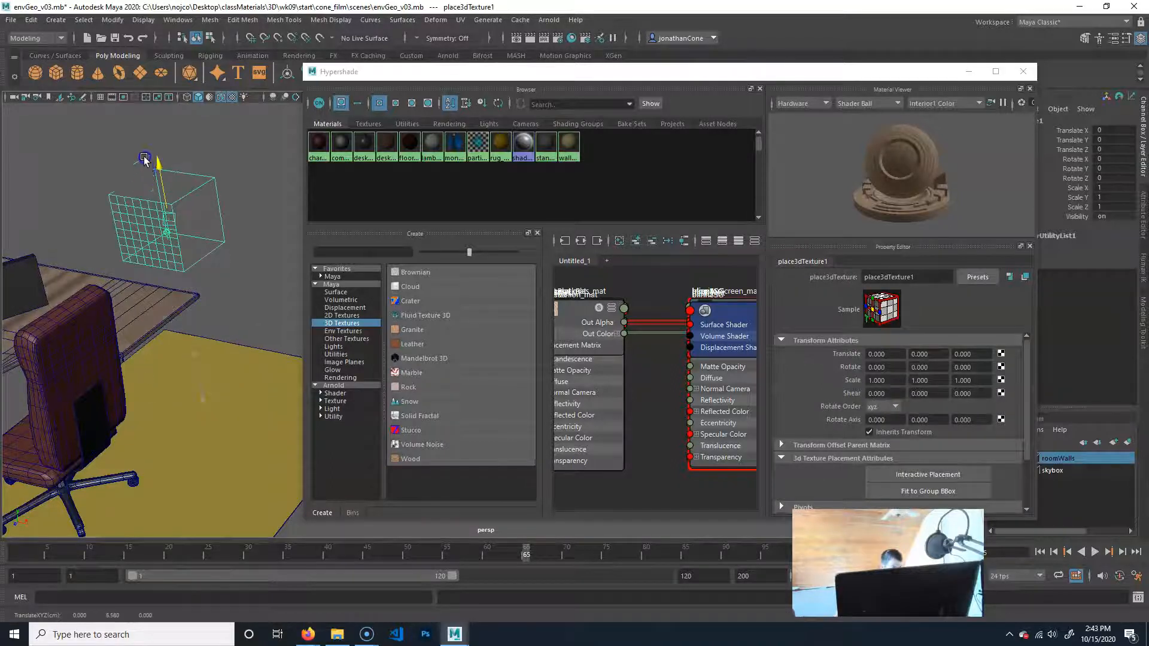
Try rotating the wood texture's placement node above the desk, and undo the rotation.
alt+drag(141, 336, 224, 329)
key(e)
mouse_move(265, 220)
mouse_down()
mouse_move(280, 217)
mouse_move(249, 221)
mouse_up()
key(ctrl+z)
Frame the desk and chair in the perspective view and render the current frame with the Arnold Renderer.
alt+middle_drag(139, 318, 192, 327)
alt+drag(191, 327, 127, 320)
click(469, 86)
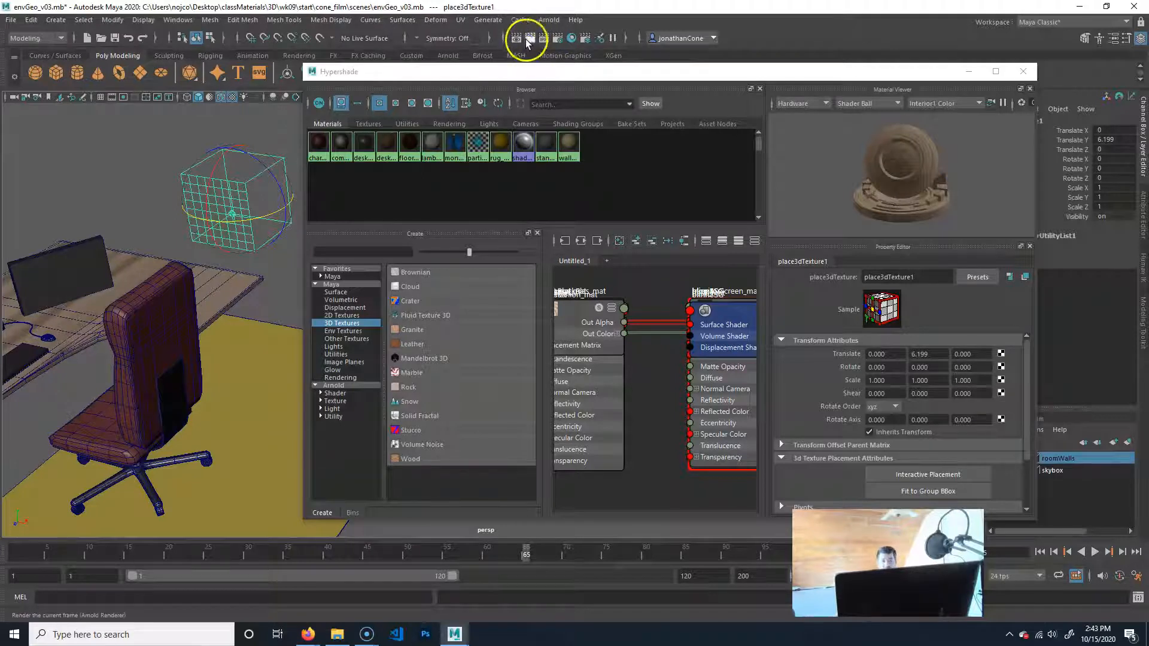
click(530, 39)
click(485, 247)
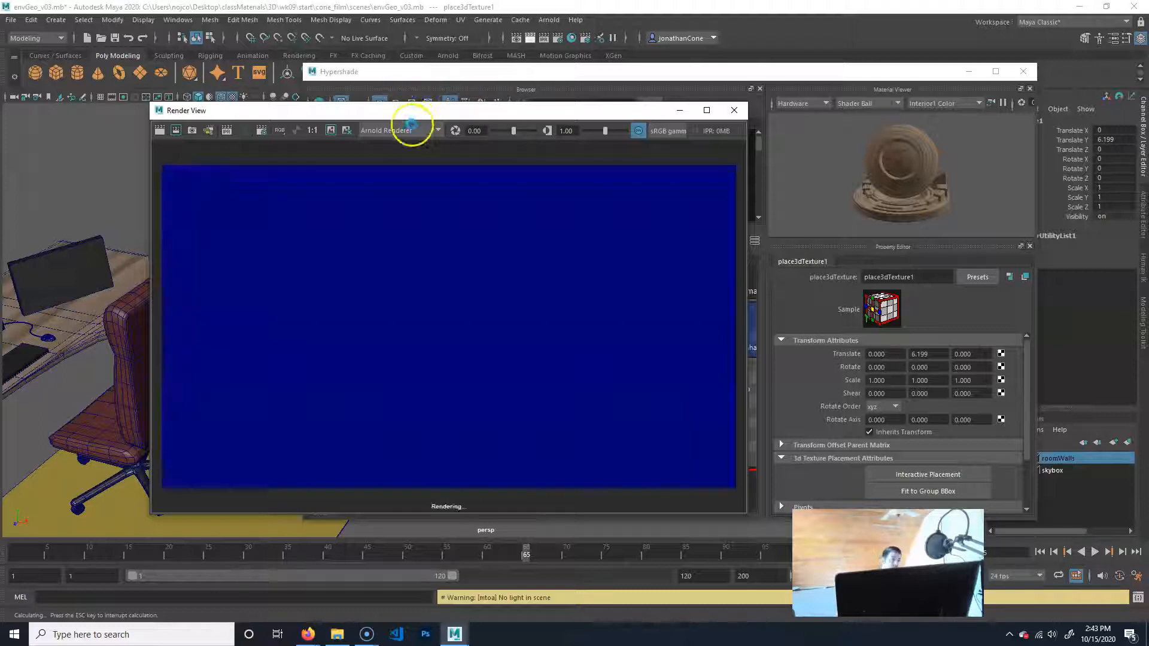
drag(407, 112, 406, 107)
click(275, 115)
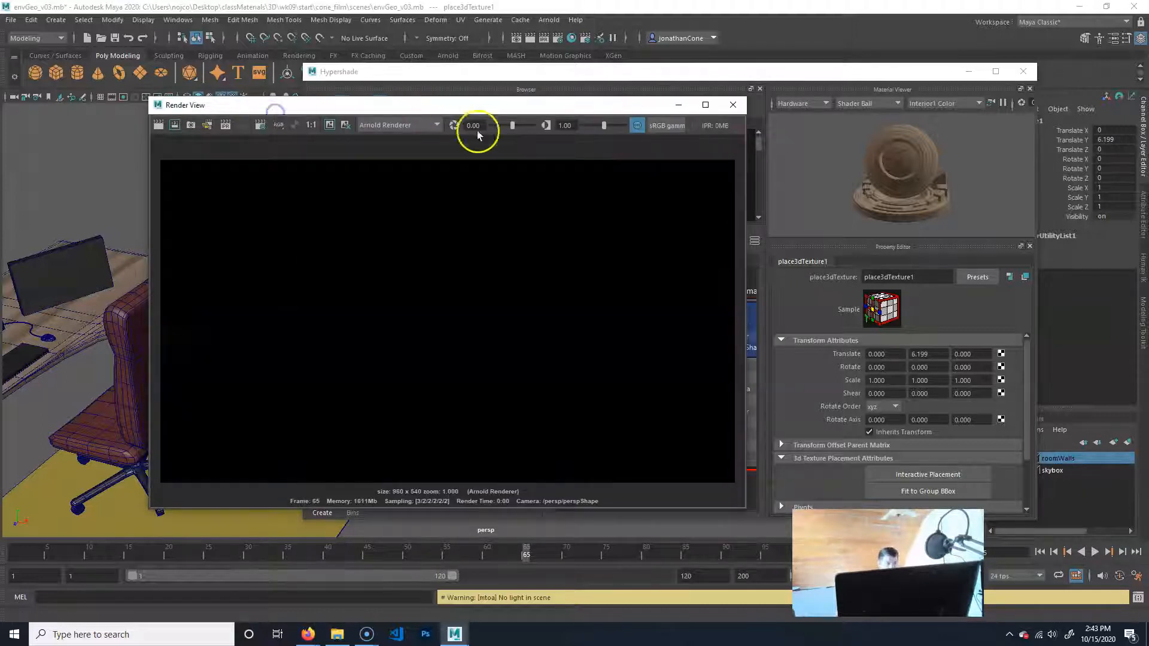
Switch the renderer to Maya Software and render the current frame.
click(428, 125)
click(405, 142)
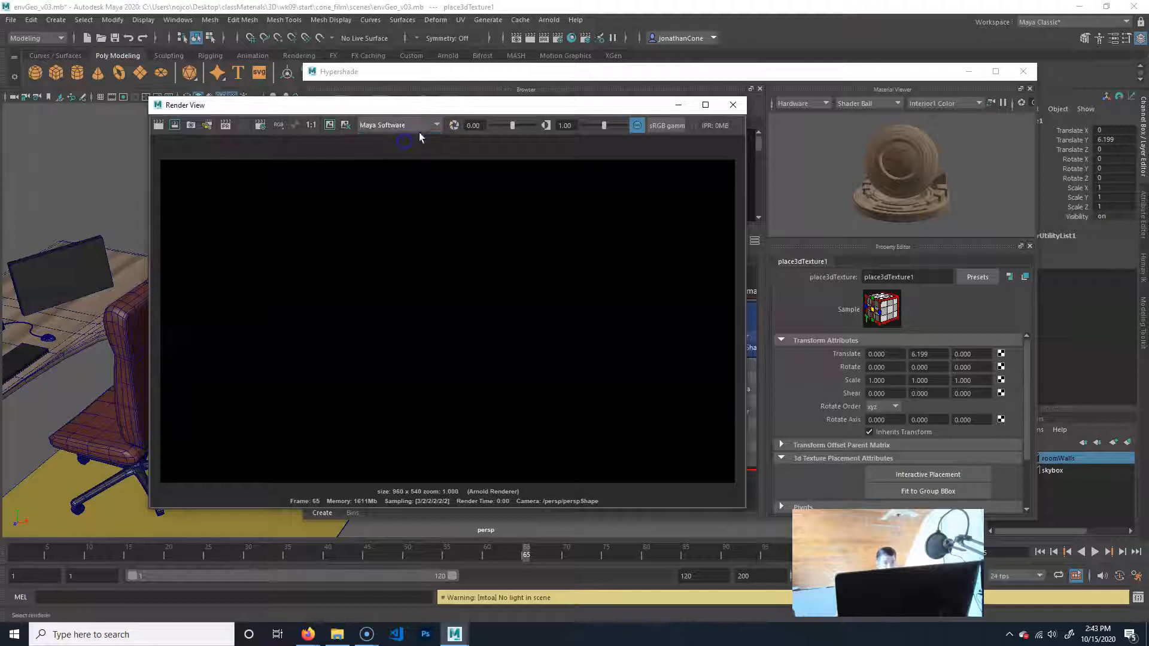
click(434, 125)
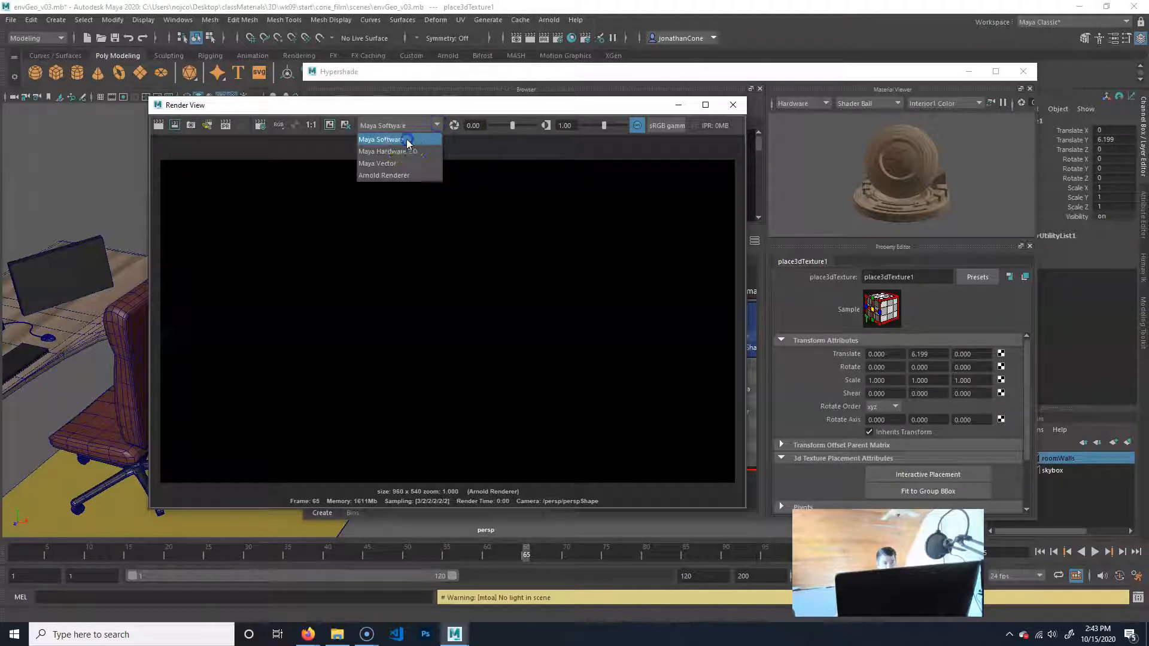
click(407, 141)
click(158, 125)
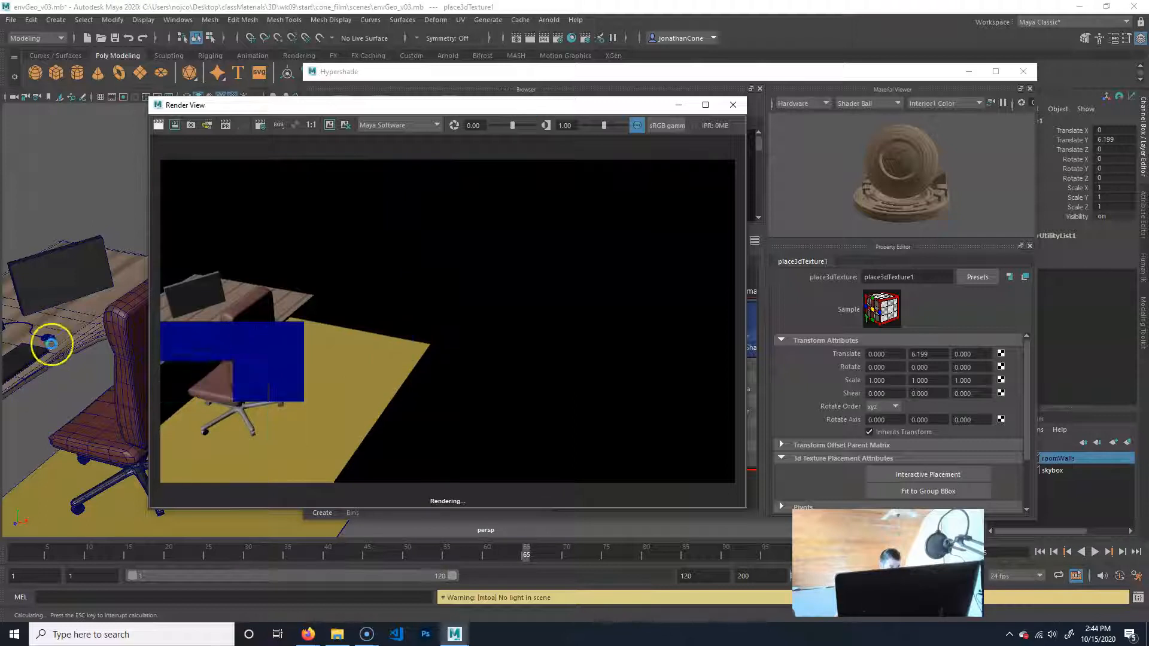
Re-render the perspective view with the desk and chair framed larger and nearer the middle of the image.
alt+drag(134, 335, 277, 306)
alt+right_drag(31, 399, 185, 386)
alt+middle_drag(58, 414, 153, 392)
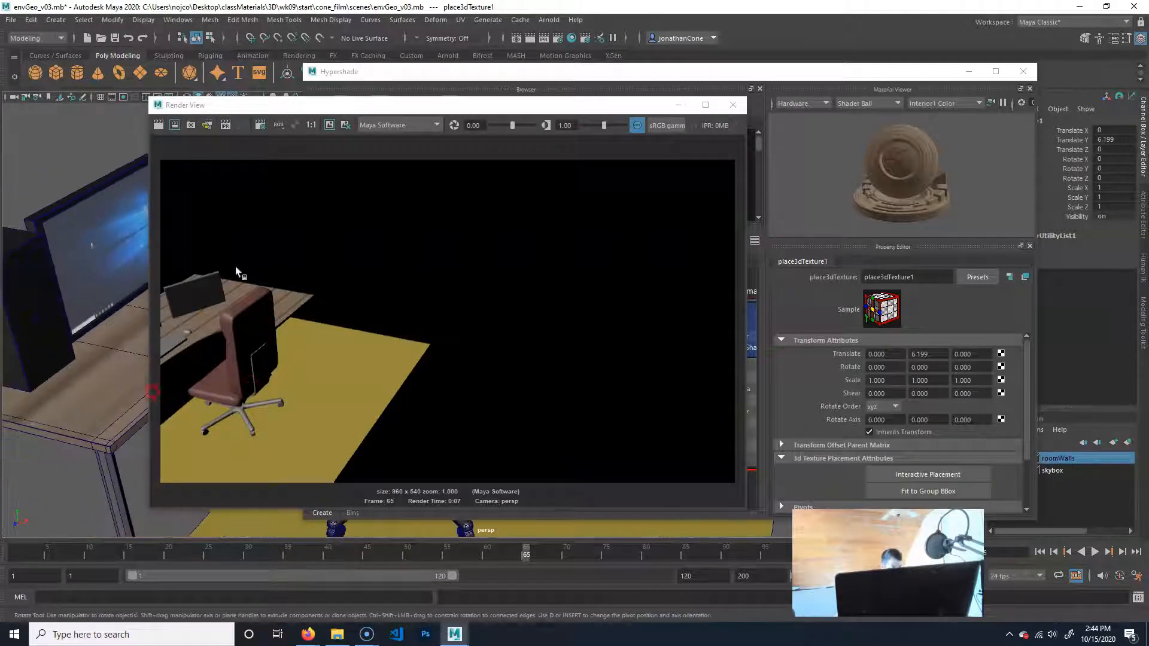
click(158, 124)
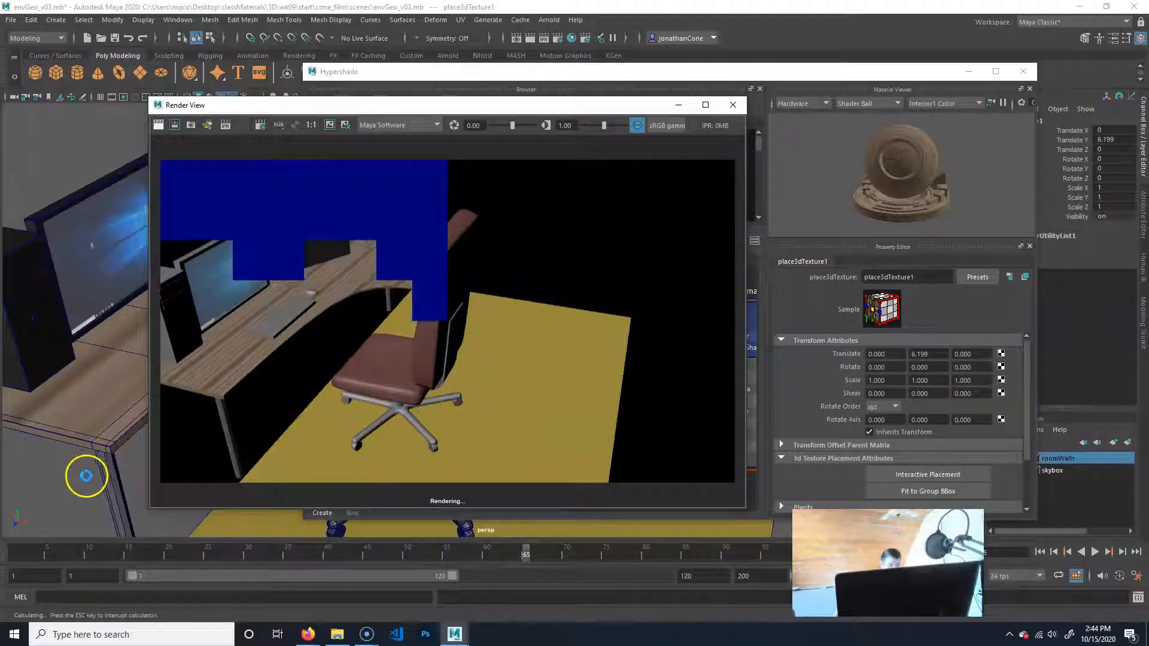
Render a close-up of the desktop's front edge and surface to inspect the wood grain.
alt+drag(84, 464, 66, 444)
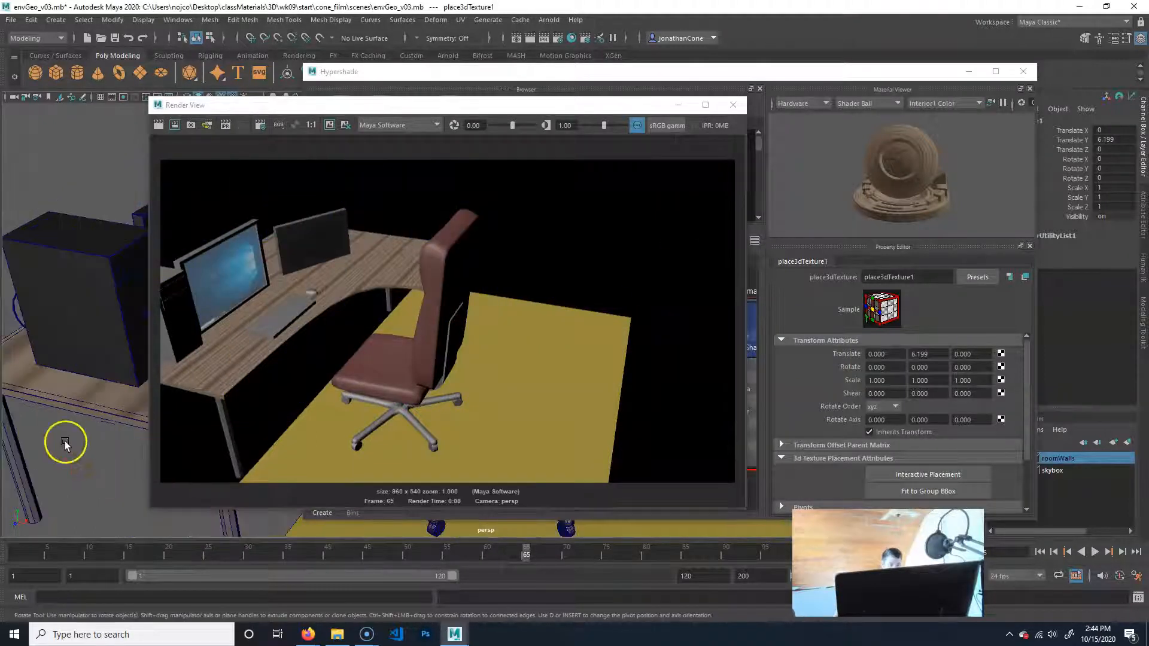
alt+middle_drag(68, 444, 116, 457)
alt+drag(115, 456, 87, 458)
alt+right_drag(33, 441, 368, 446)
alt+middle_drag(114, 466, 233, 378)
alt+right_drag(115, 430, 179, 415)
alt+middle_drag(48, 437, 117, 414)
click(158, 125)
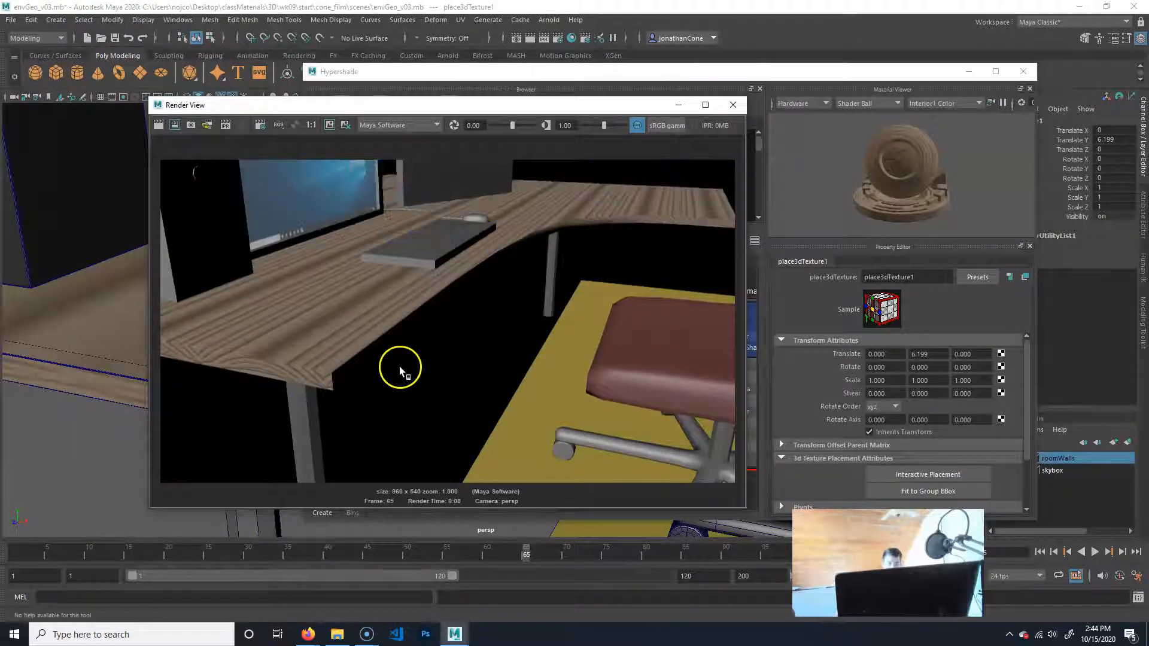
Select the desktop, close the render window, and open the wood1 texture connected to the Color of desk_mat.
click(82, 338)
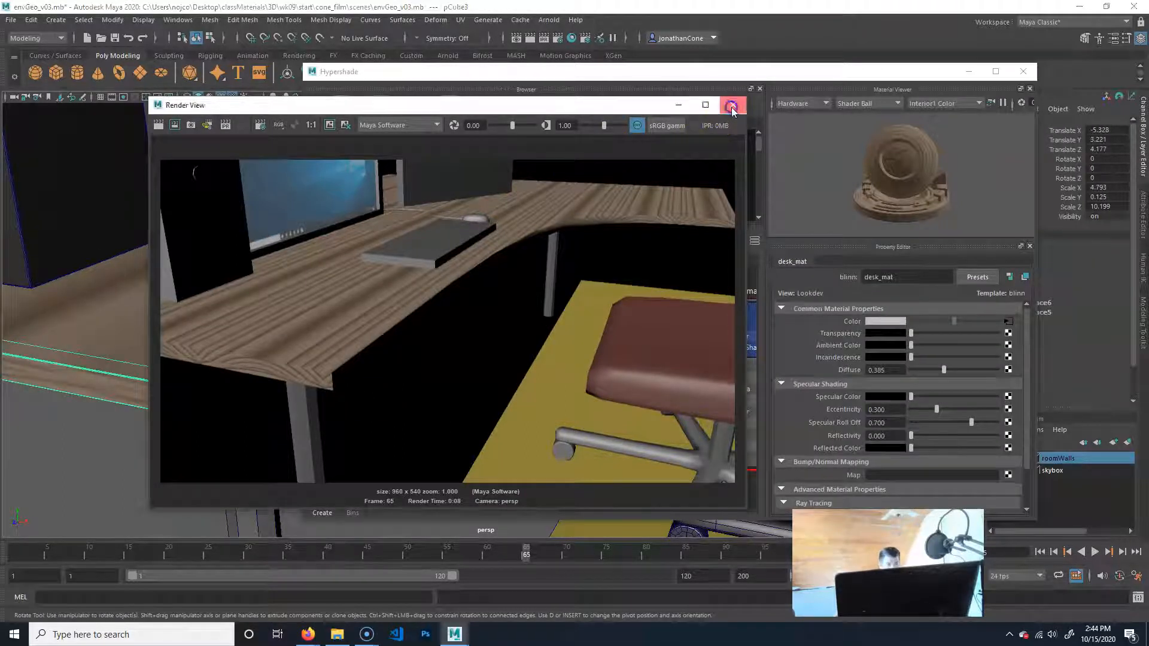
click(733, 107)
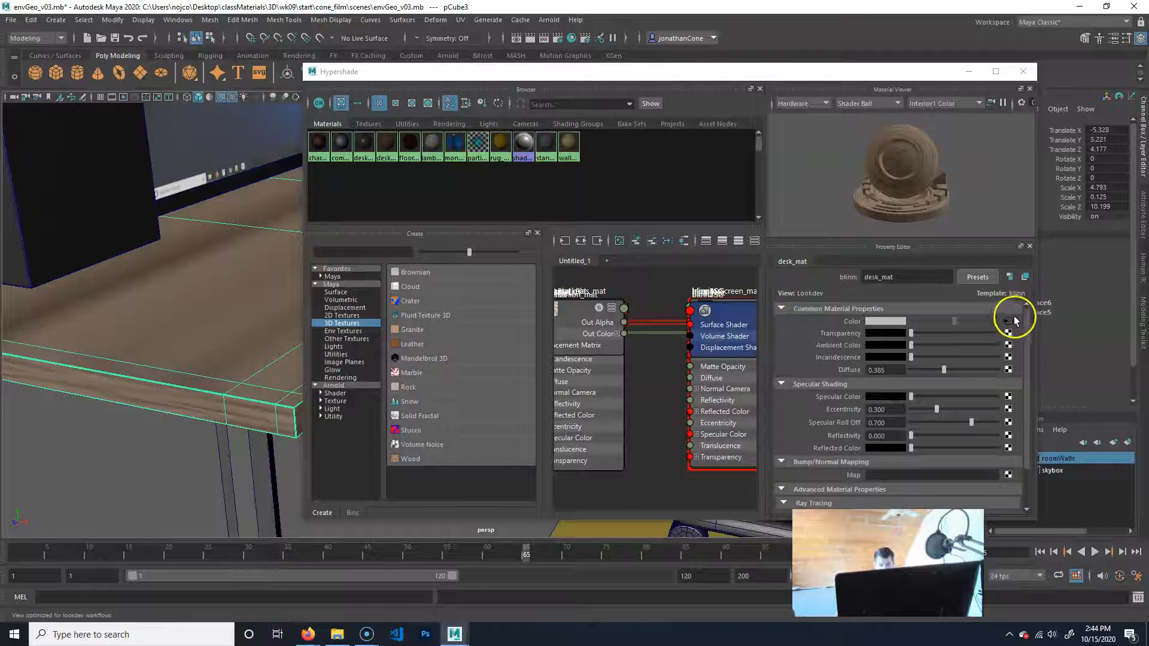
click(386, 147)
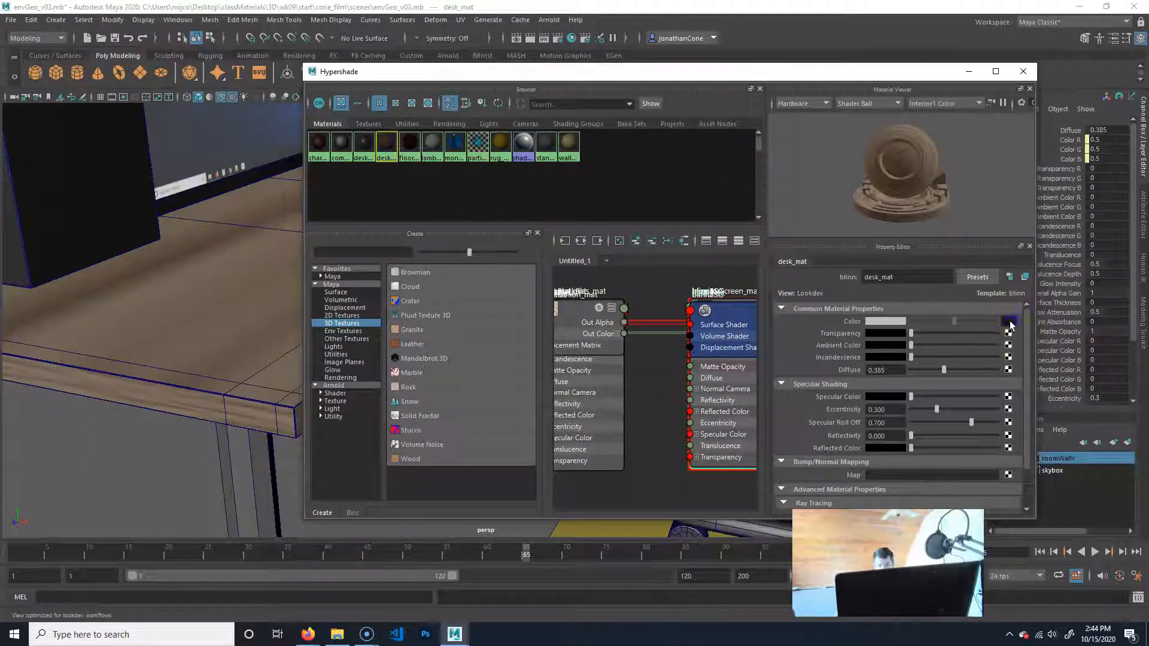
click(1010, 325)
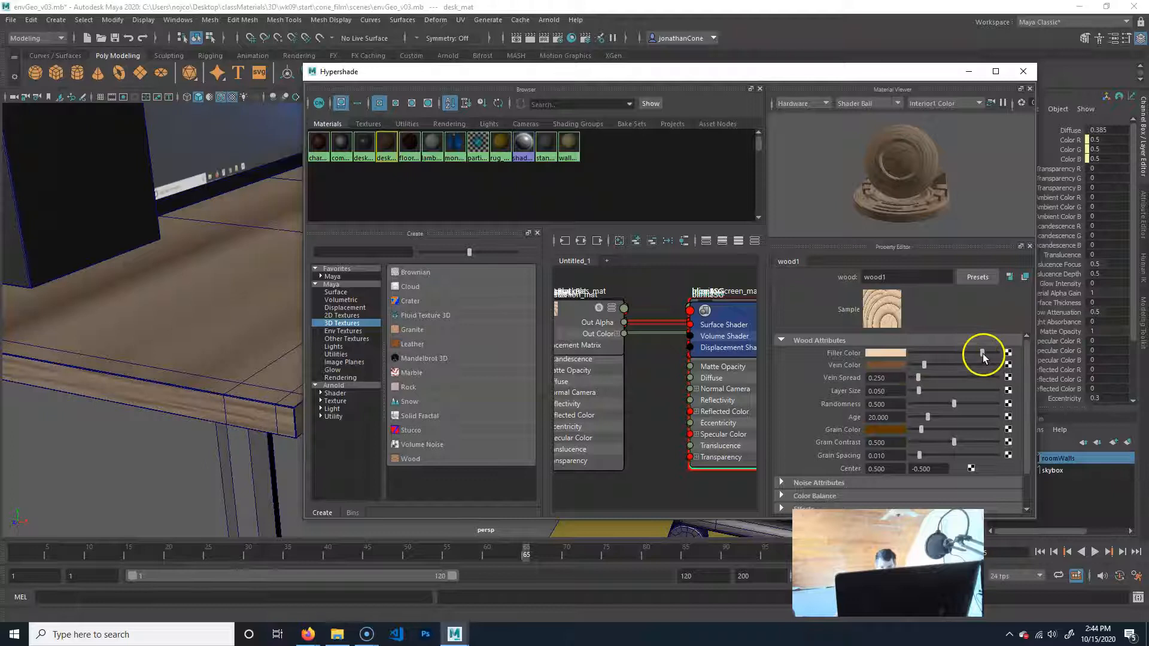
Set the wood texture's Filler Color to saturation 0.590 and value about 0.331, and darken its Vein Color.
click(886, 353)
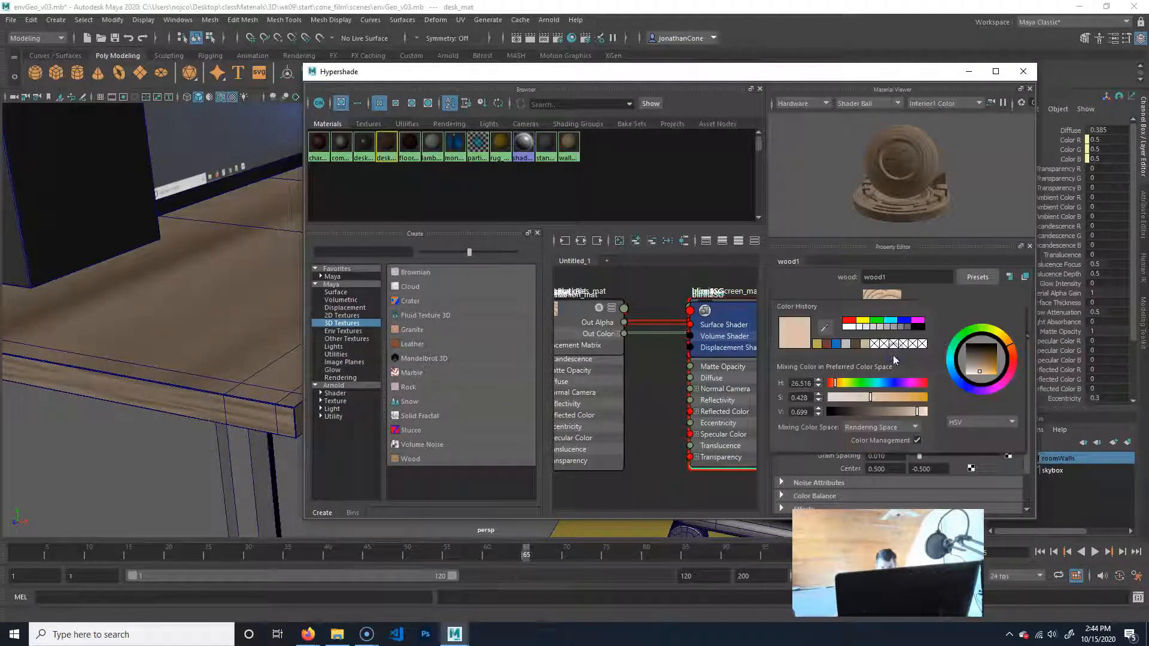
drag(871, 397, 888, 399)
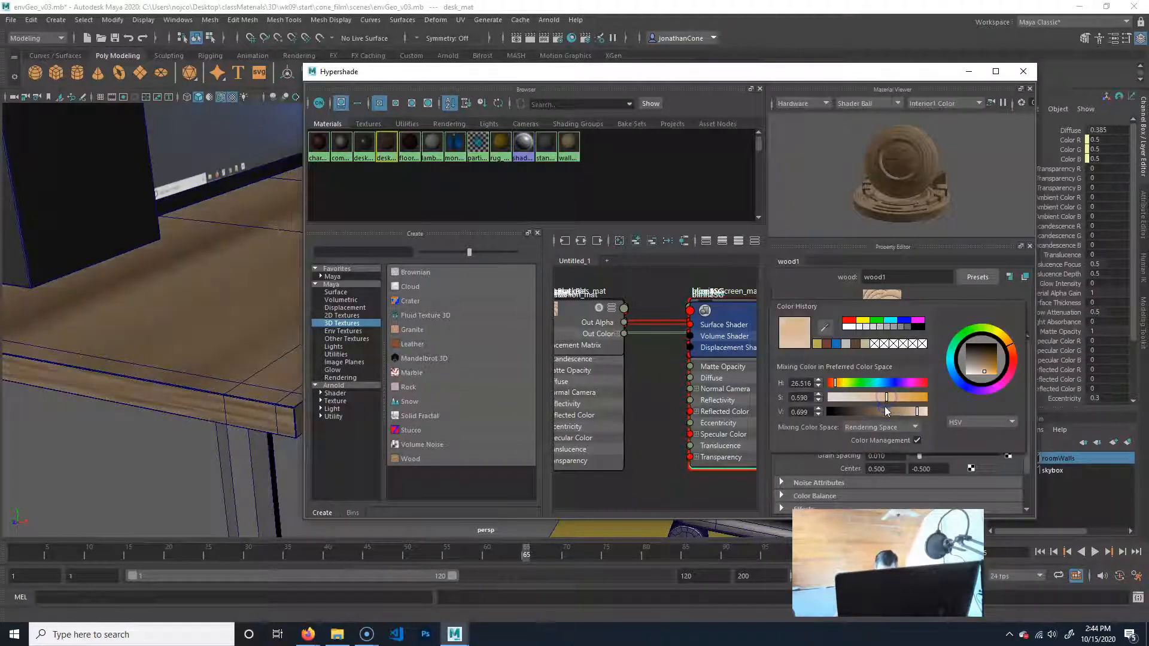
click(882, 413)
drag(891, 415, 895, 416)
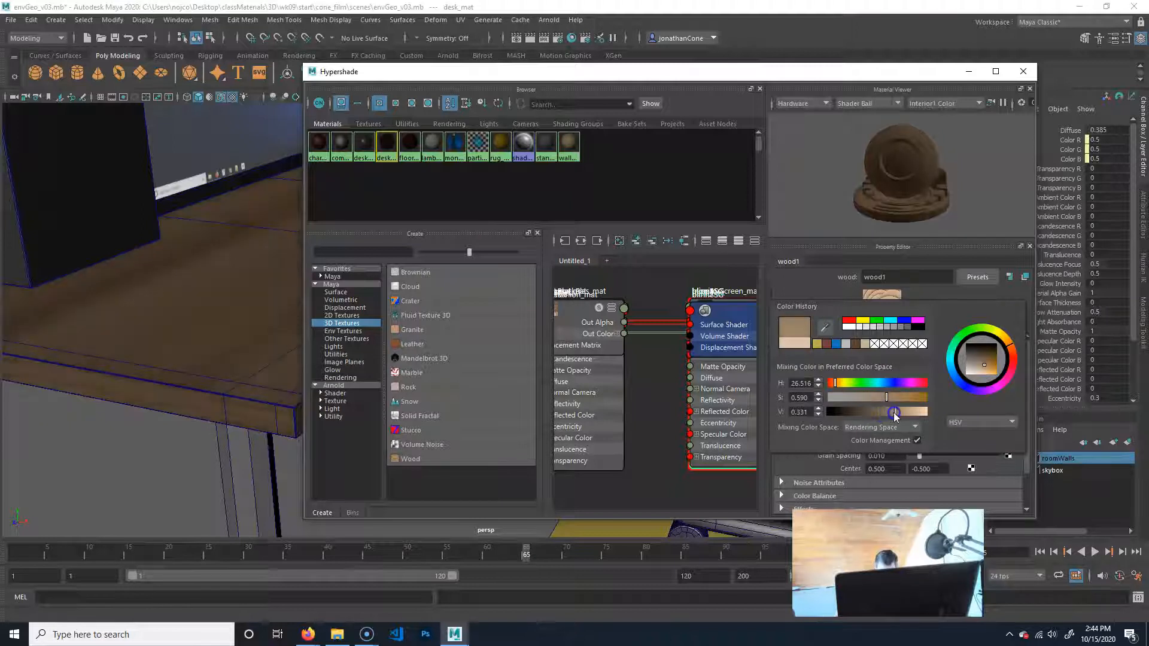
click(802, 288)
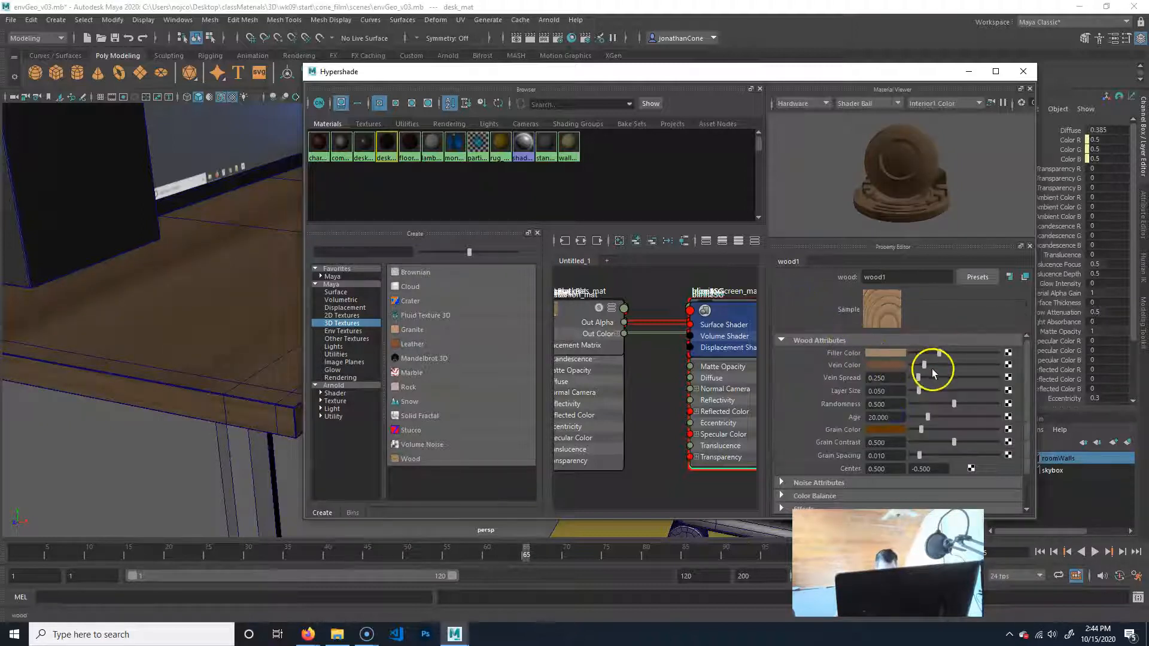
drag(924, 366, 917, 366)
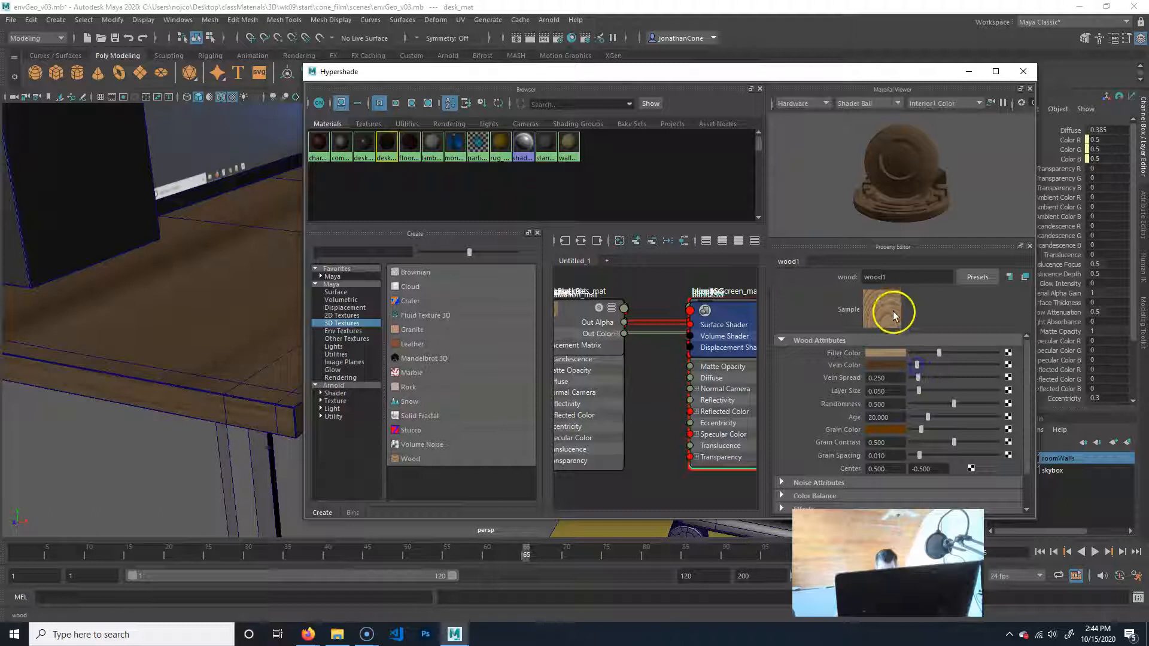
click(890, 322)
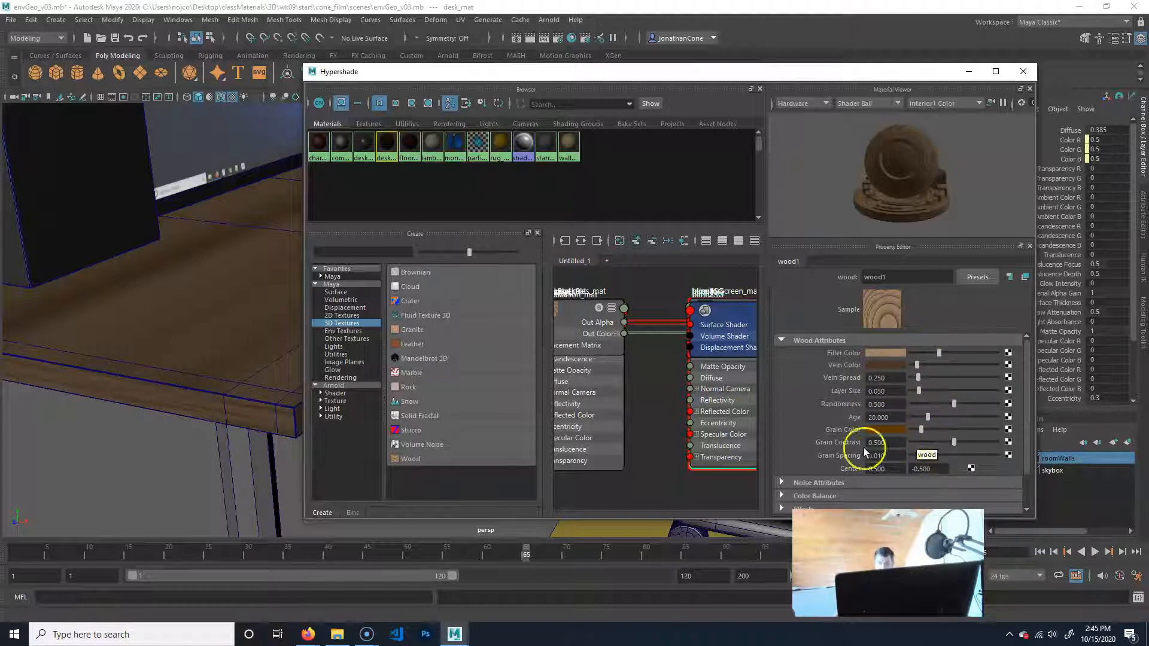
Select the wood texture's placement node above the desk and scale it uniformly to about 2.93.
alt+drag(121, 387, 172, 397)
alt+middle_drag(172, 397, 60, 392)
alt+drag(60, 392, 141, 469)
alt+right_drag(141, 469, 314, 170)
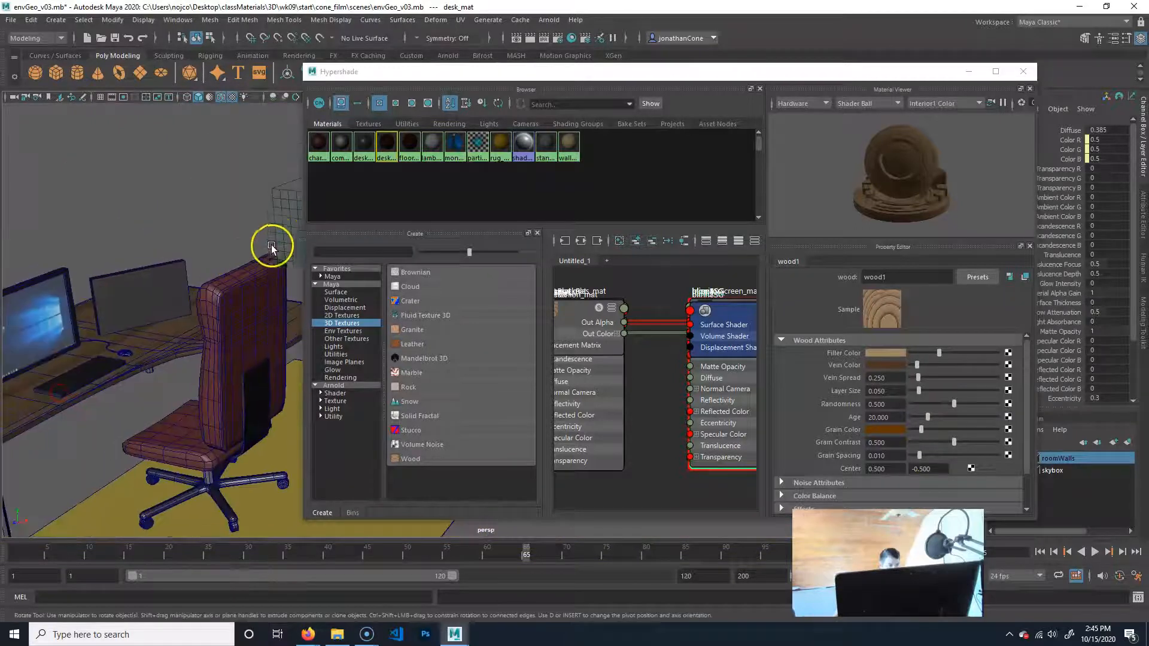
click(273, 241)
alt+middle_drag(187, 269, 193, 274)
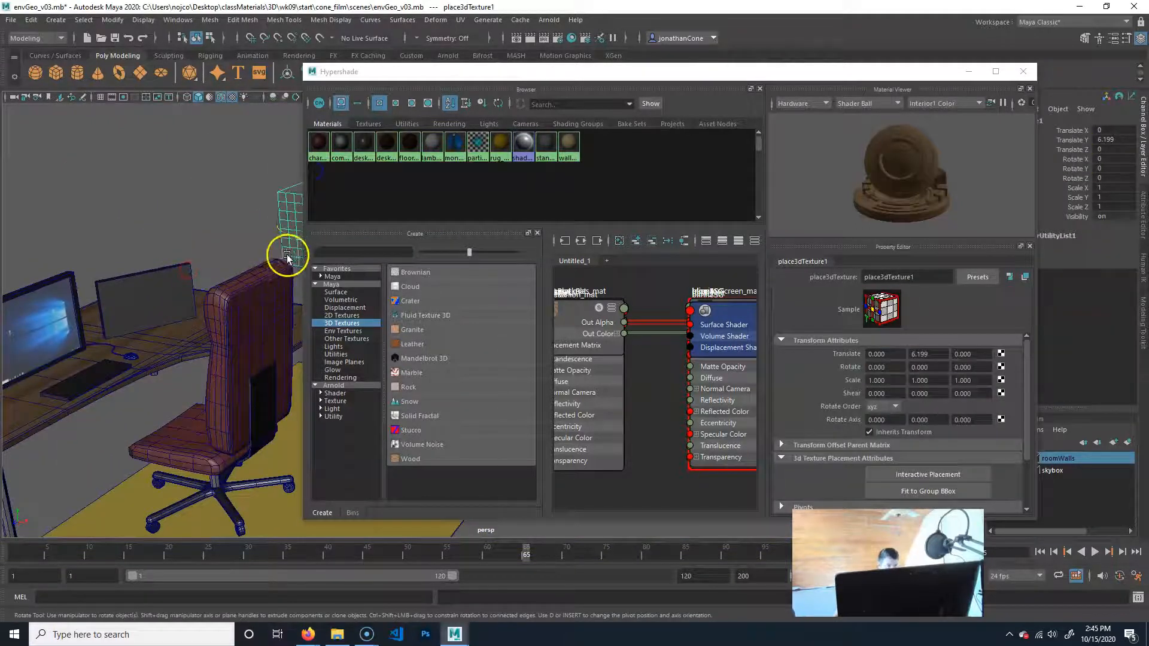
key(r)
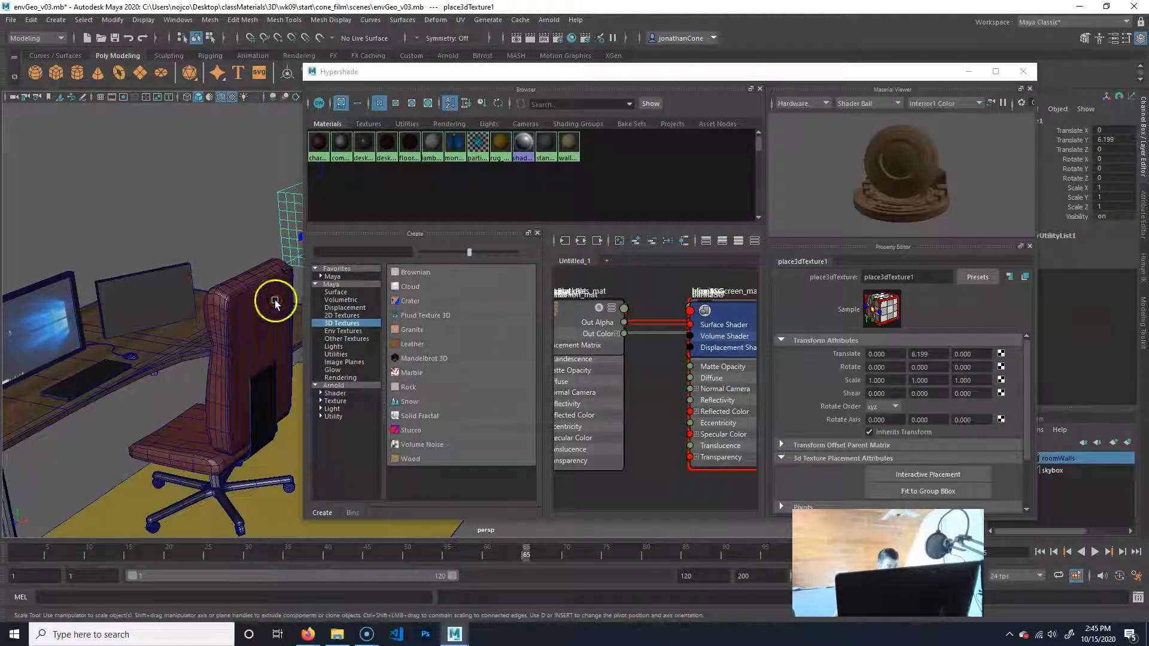
alt+middle_drag(275, 301, 189, 308)
drag(252, 232, 683, 93)
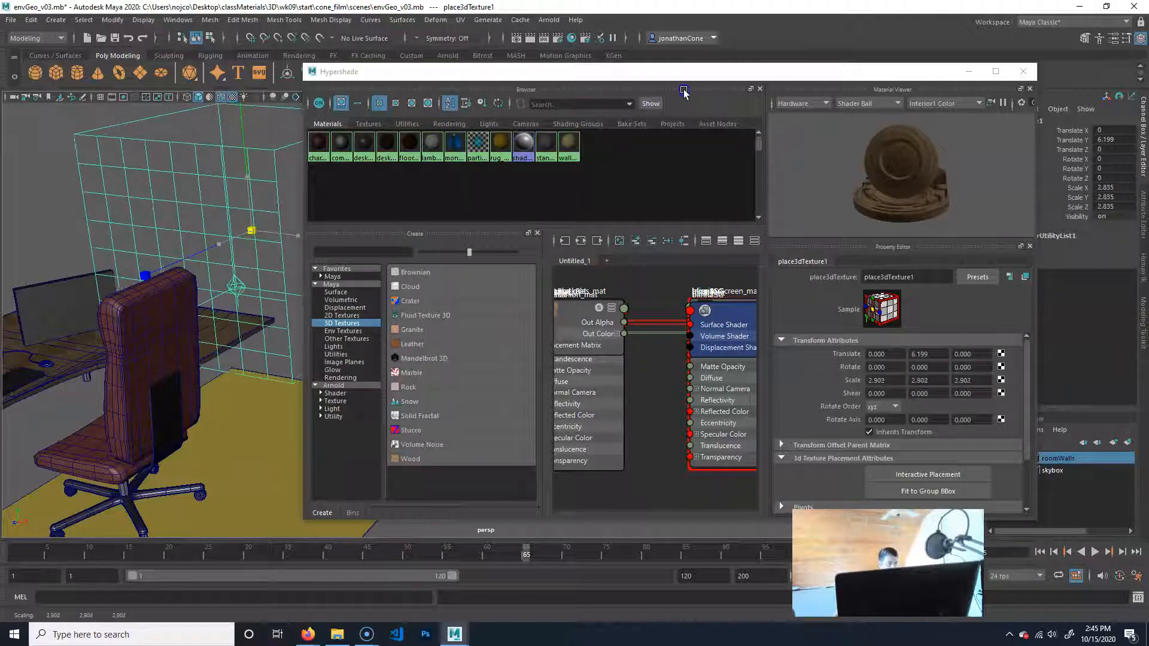
Render the desk and chair with Maya Software to check the darker, enlarged wood texture.
alt+drag(185, 320, 441, 274)
alt+right_drag(203, 330, 320, 352)
alt+middle_drag(200, 375, 241, 367)
alt+right_drag(150, 366, 202, 374)
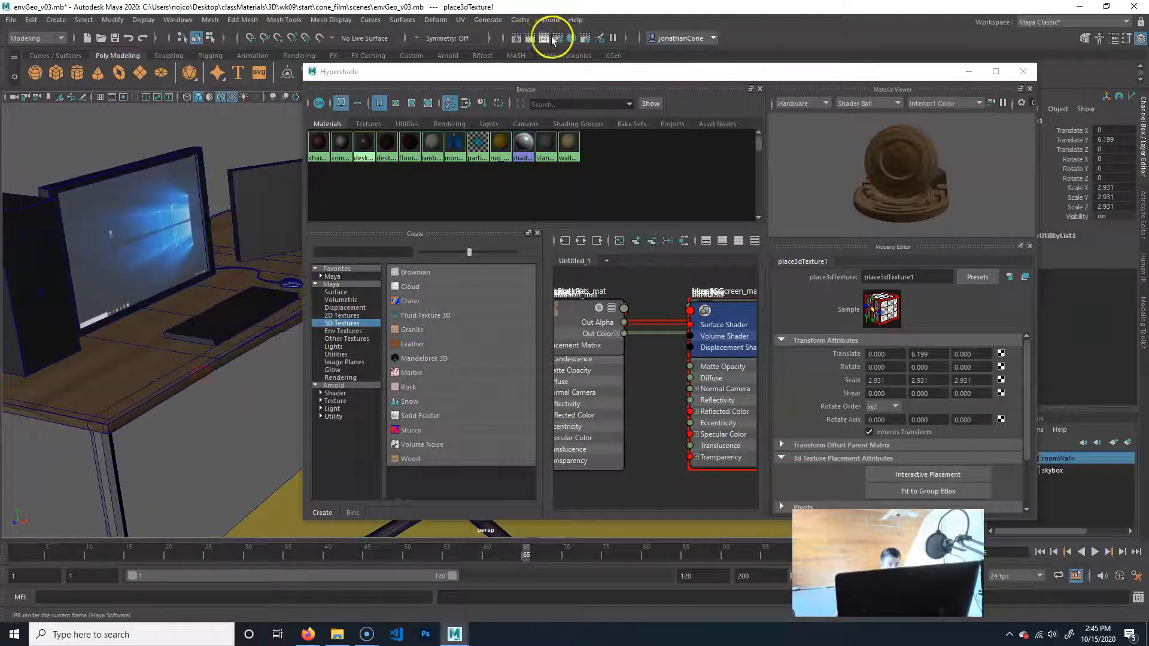
click(530, 38)
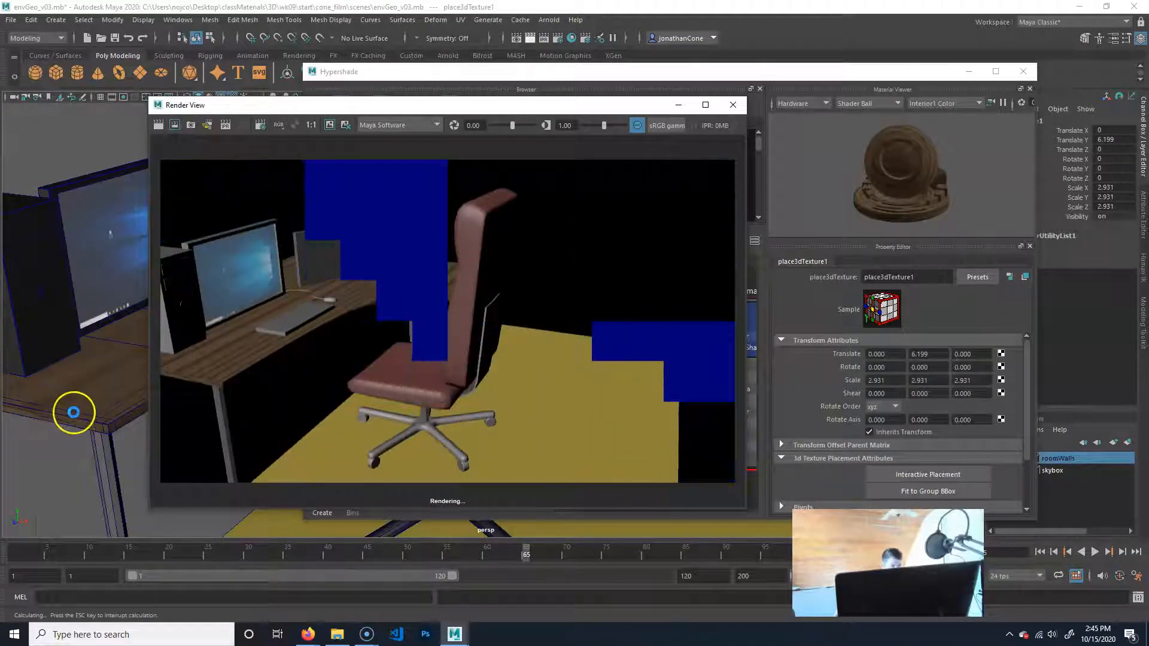
Move the Render View window aside so the perspective viewport is uncovered.
alt+right_drag(133, 363, 98, 359)
alt+middle_drag(99, 359, 24, 416)
click(492, 100)
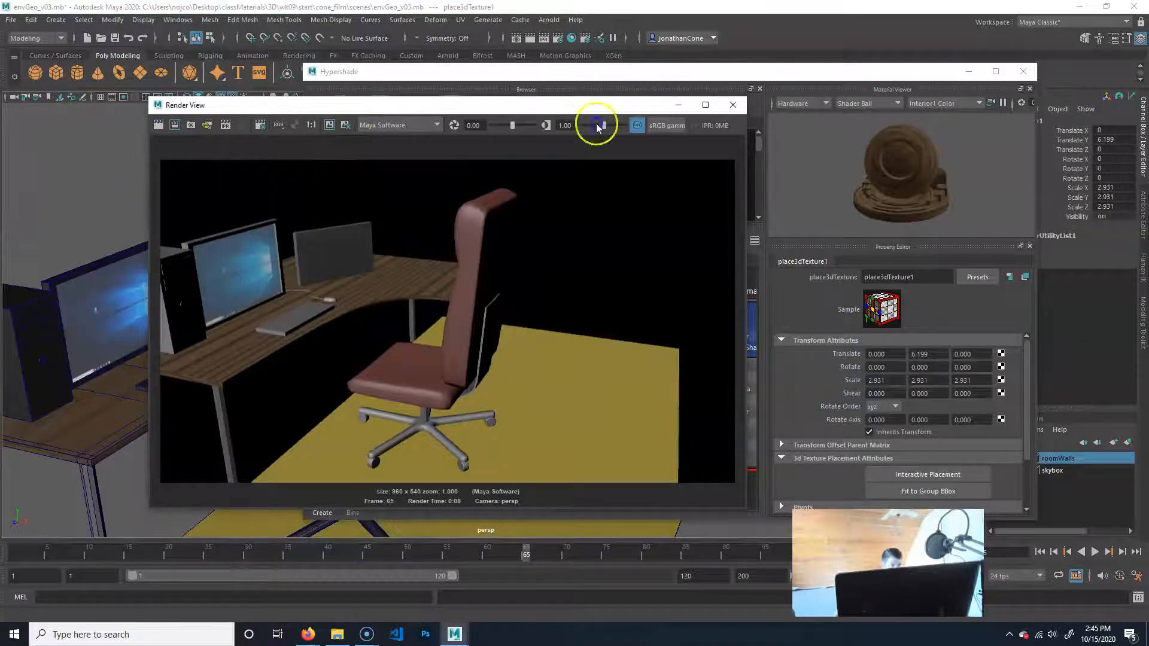
drag(367, 109, 687, 99)
click(590, 86)
Rotate the wood texture's placement node about 91 degrees around X.
alt+middle_drag(209, 205, 30, 240)
alt+right_drag(81, 241, 15, 280)
alt+drag(63, 282, 17, 296)
key(e)
drag(218, 224, 174, 292)
click(460, 168)
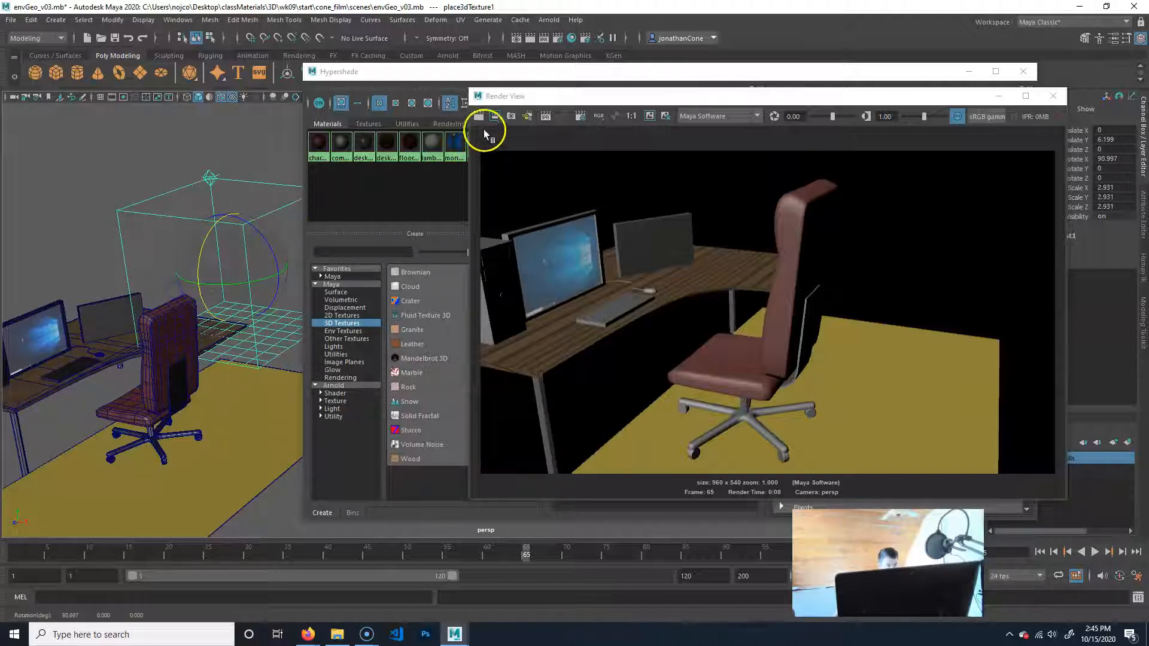
Re-render the desk and chair to check the grain direction with the rotated placement node.
alt+middle_drag(145, 419, 346, 387)
alt+right_drag(198, 491, 641, 398)
alt+middle_drag(261, 419, 269, 419)
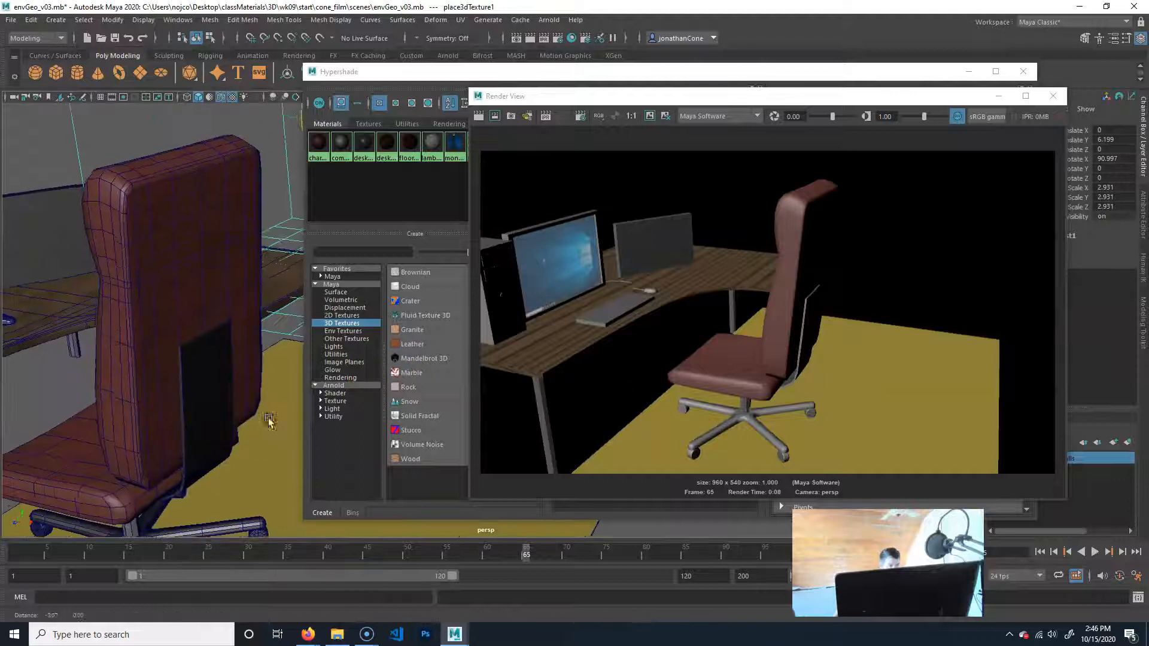
alt+drag(269, 419, 526, 231)
click(479, 116)
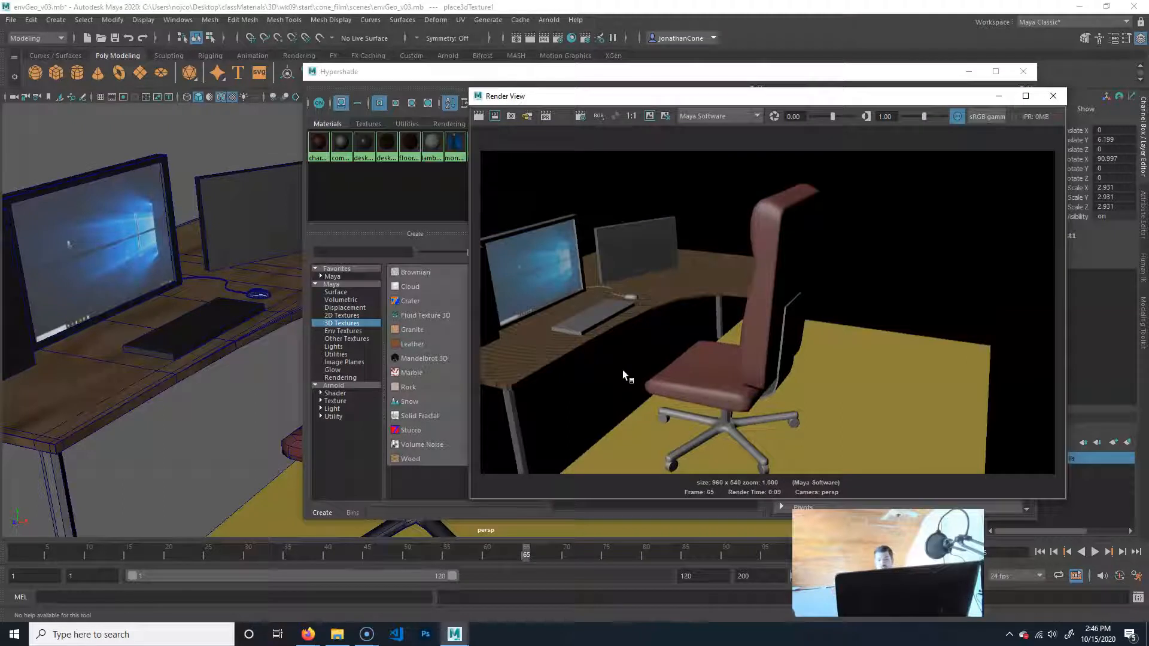
Undo the X rotation of the wood texture's placement node.
alt+middle_drag(217, 362, 141, 413)
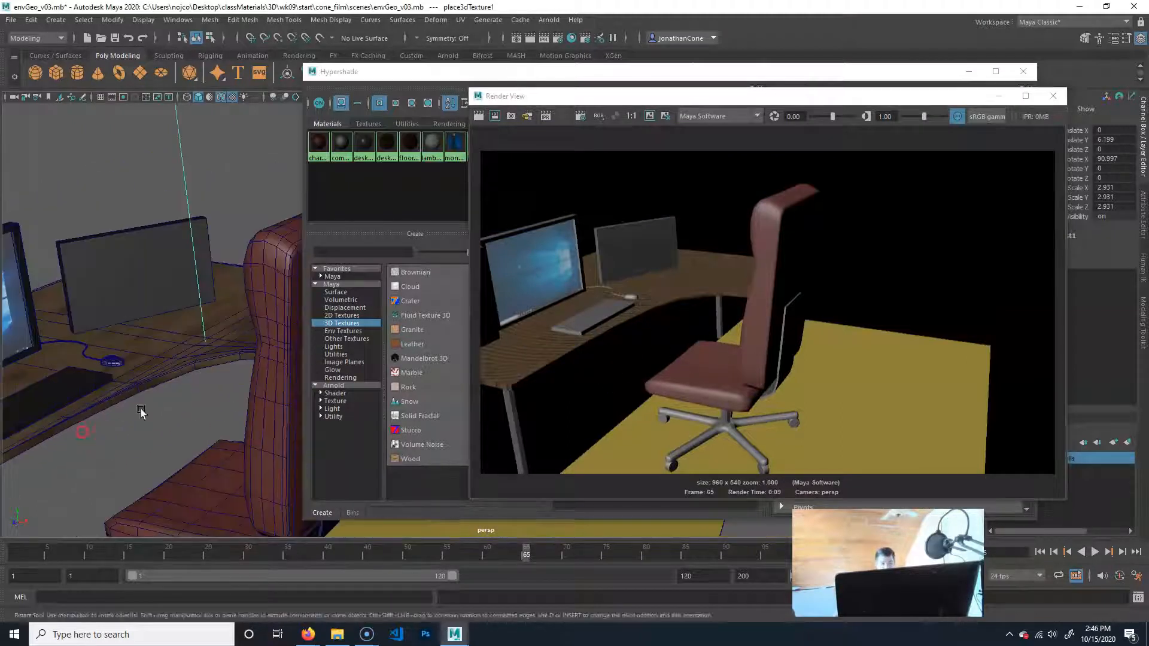
alt+right_drag(141, 413, 149, 389)
key(ctrl+z)
alt+middle_drag(211, 367, 130, 371)
key(ctrl+z)
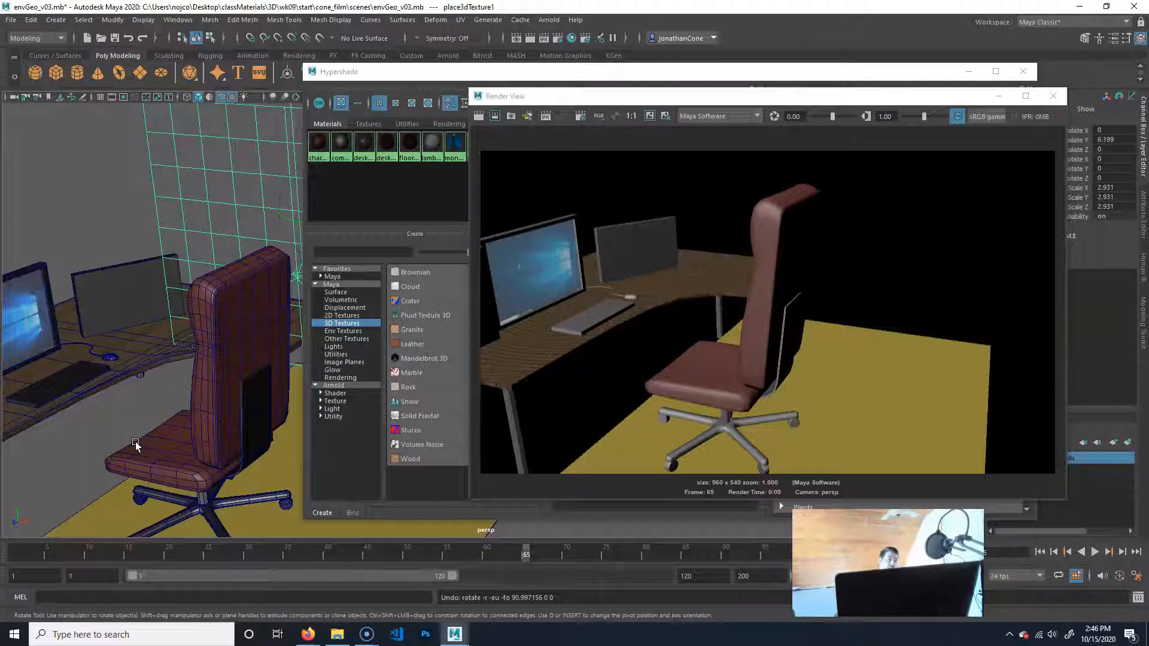
Try moving the desktop separately from the wood texture's placement node, and undo the move.
click(148, 340)
key(w)
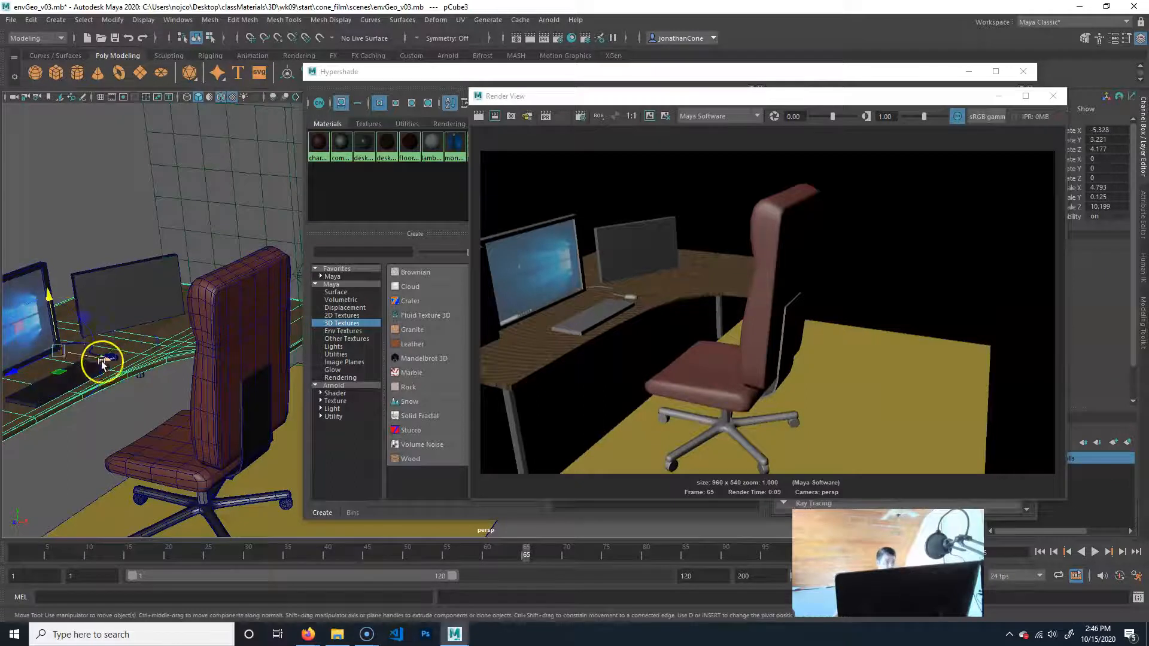
mouse_move(59, 353)
mouse_down()
mouse_move(37, 293)
mouse_move(80, 353)
mouse_up()
key(ctrl+z)
key(ctrl+z)
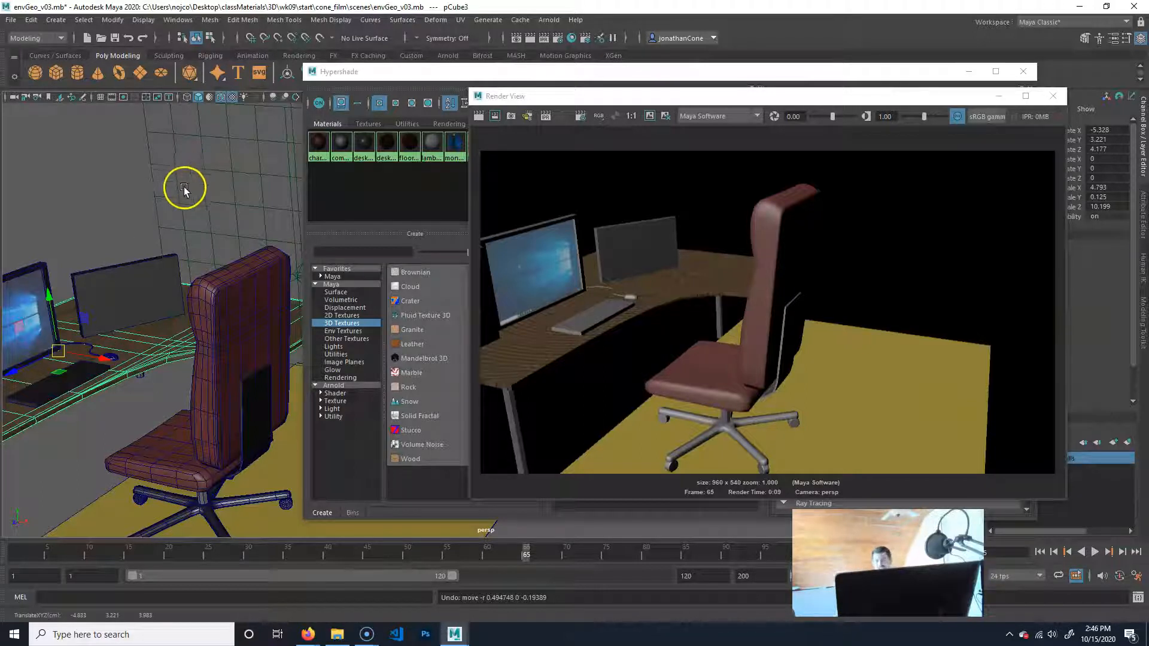
Select the wood texture's placement node together with the desktop and parent the node to the desktop.
drag(113, 171, 188, 152)
alt+middle_drag(166, 233, 161, 234)
alt+drag(161, 233, 146, 234)
key(w)
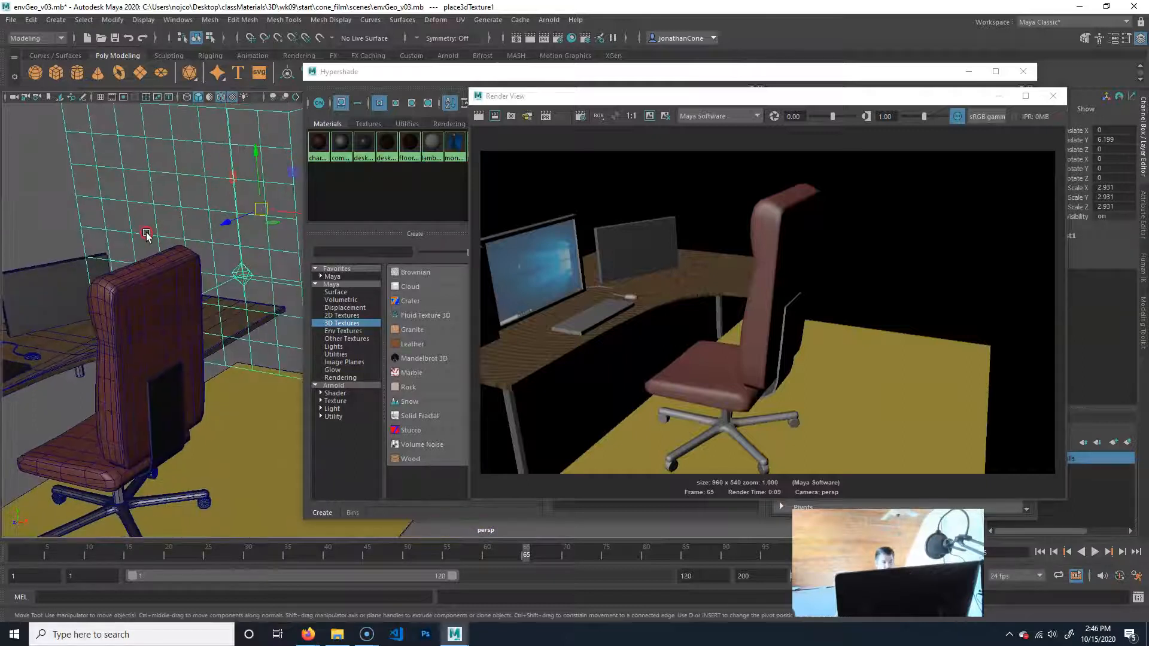
click(71, 351)
drag(123, 148, 81, 141)
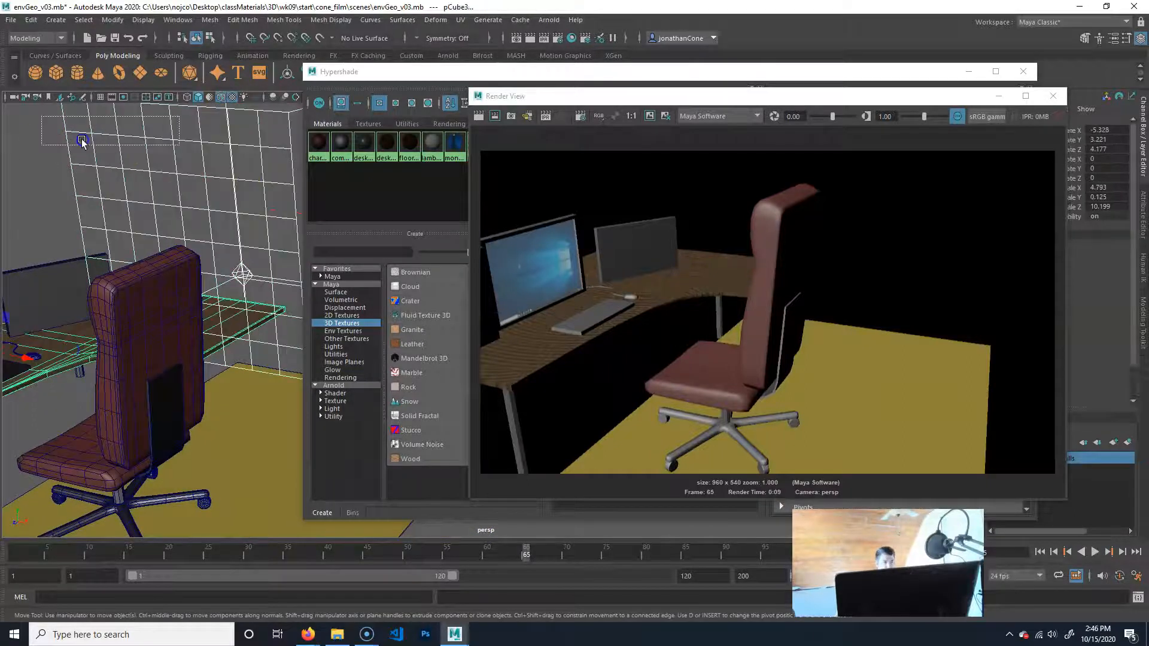
click(61, 353)
key(p)
Test-move the desktop together with its parented placement node, and undo the move.
click(88, 335)
alt+middle_drag(41, 326, 57, 332)
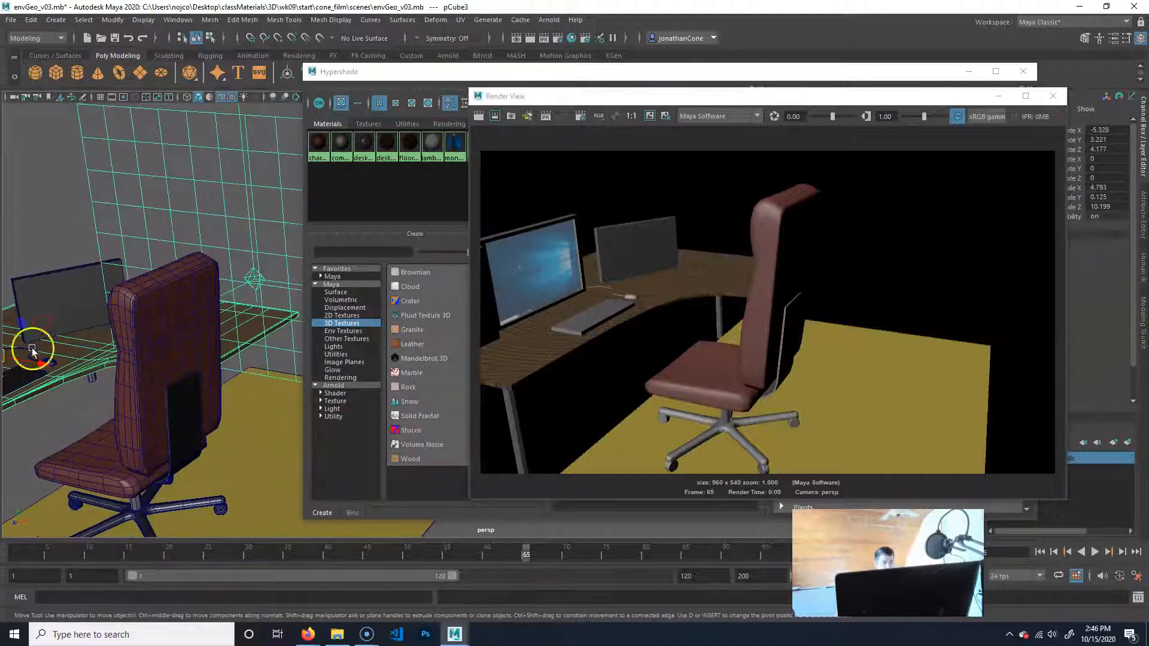
drag(32, 350, 172, 271)
key(ctrl+z)
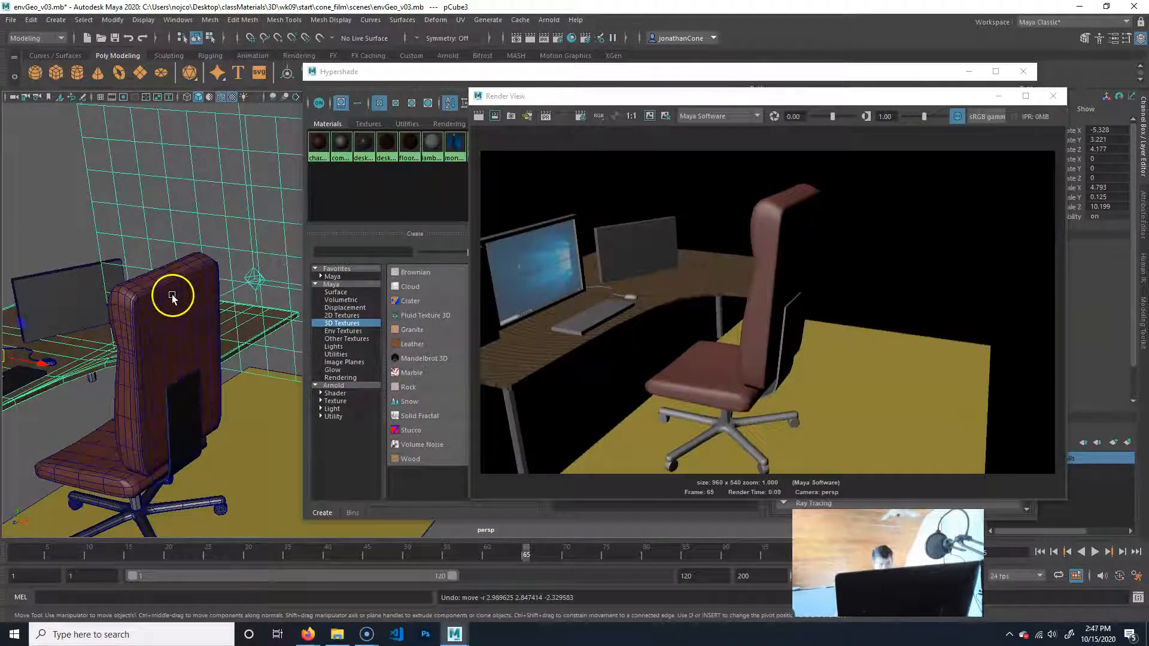
Clear the selection and select only the wood texture's placement node.
click(59, 151)
click(217, 153)
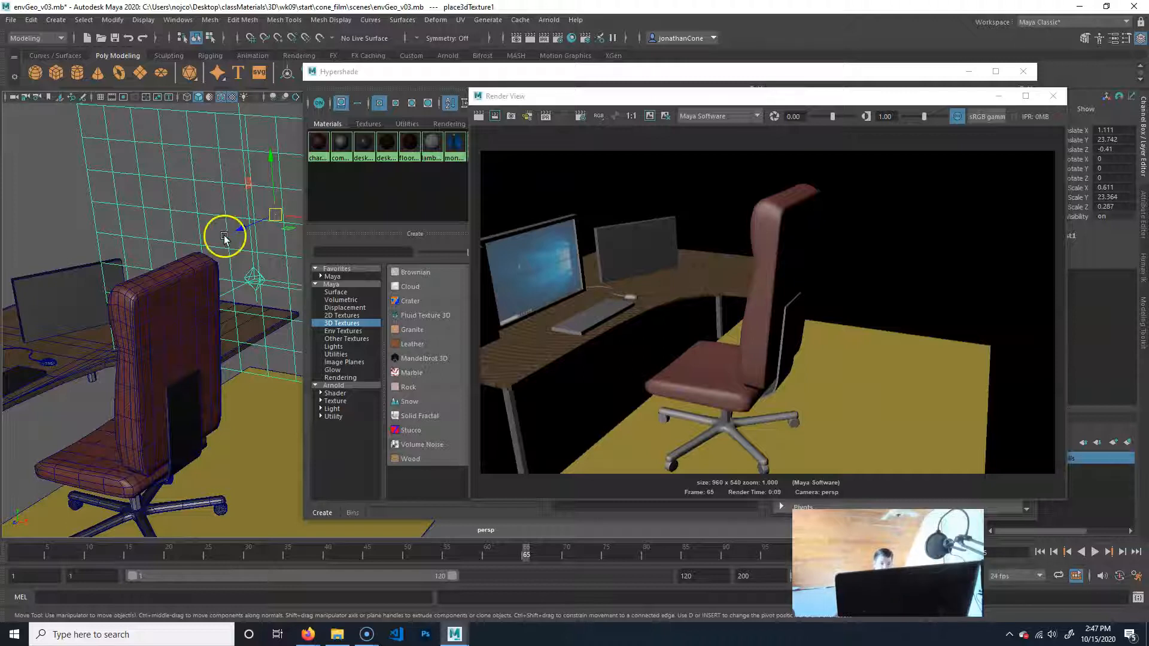
Close the render window, bring up the rug_mat material's attributes, and select the rug in the scene.
click(1053, 95)
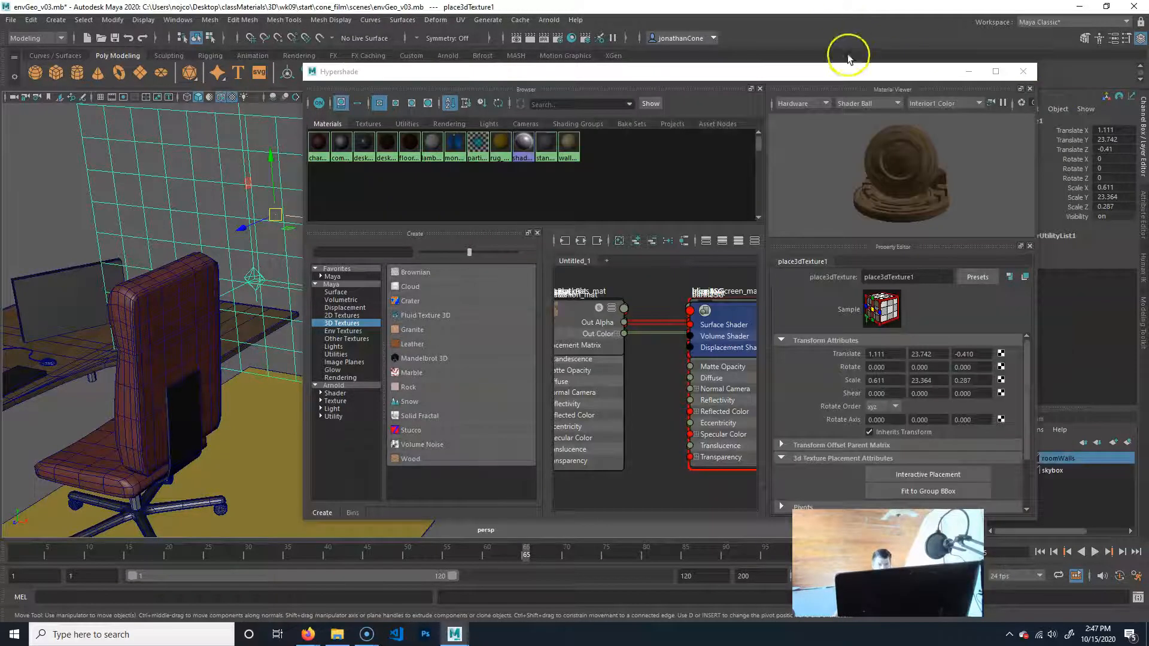
alt+middle_drag(101, 432, 24, 344)
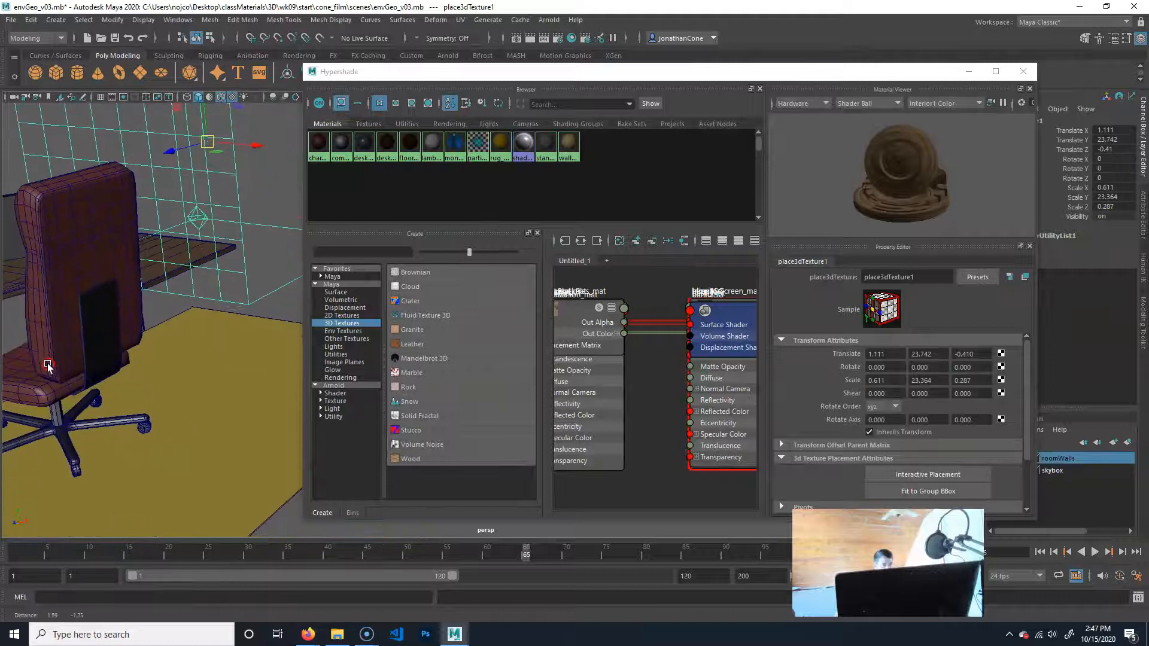
click(492, 146)
alt+drag(223, 462, 117, 415)
alt+middle_drag(117, 415, 116, 415)
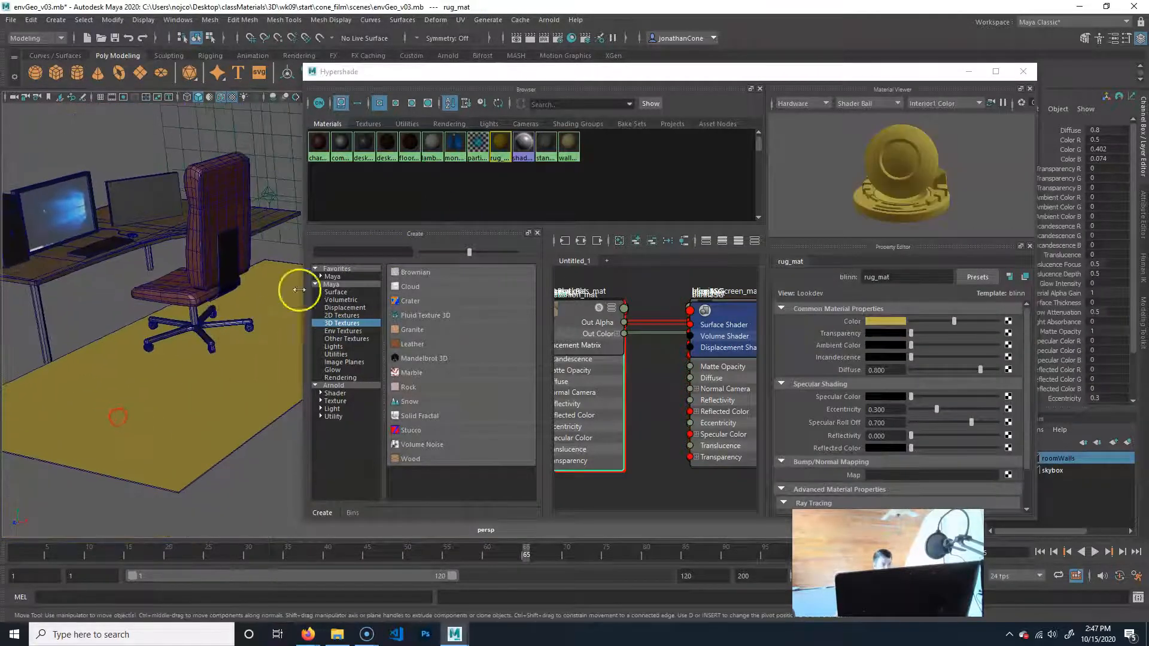
click(203, 392)
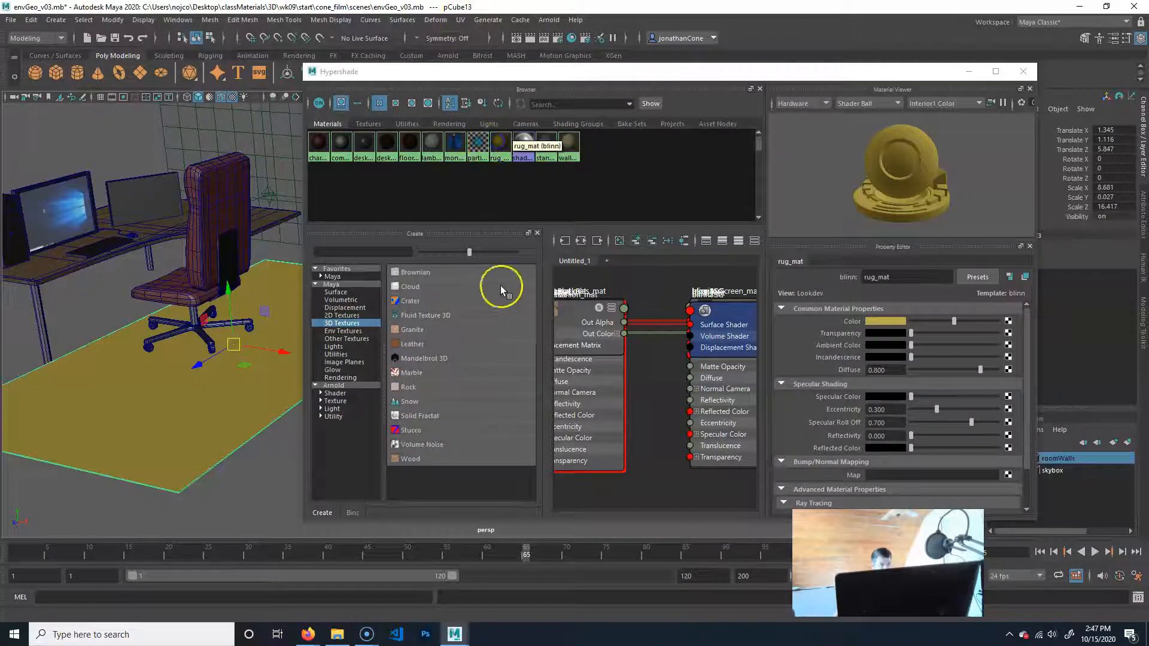
Map a 2D Cloth texture to the Color attribute of the rug_mat material.
click(339, 315)
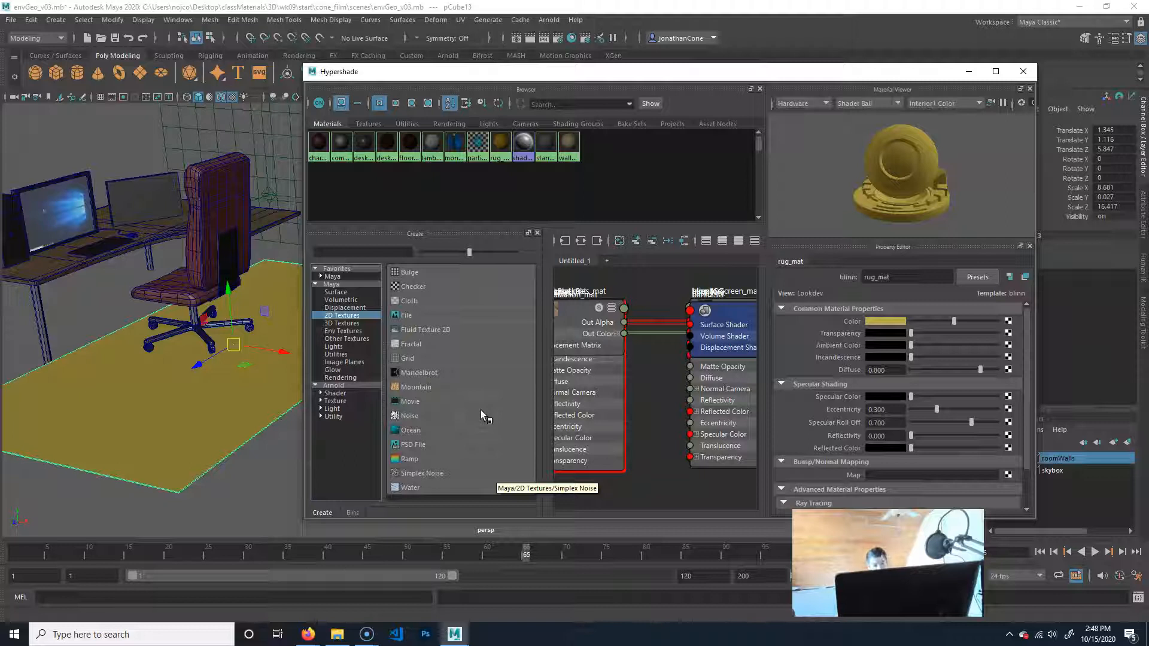
click(1009, 323)
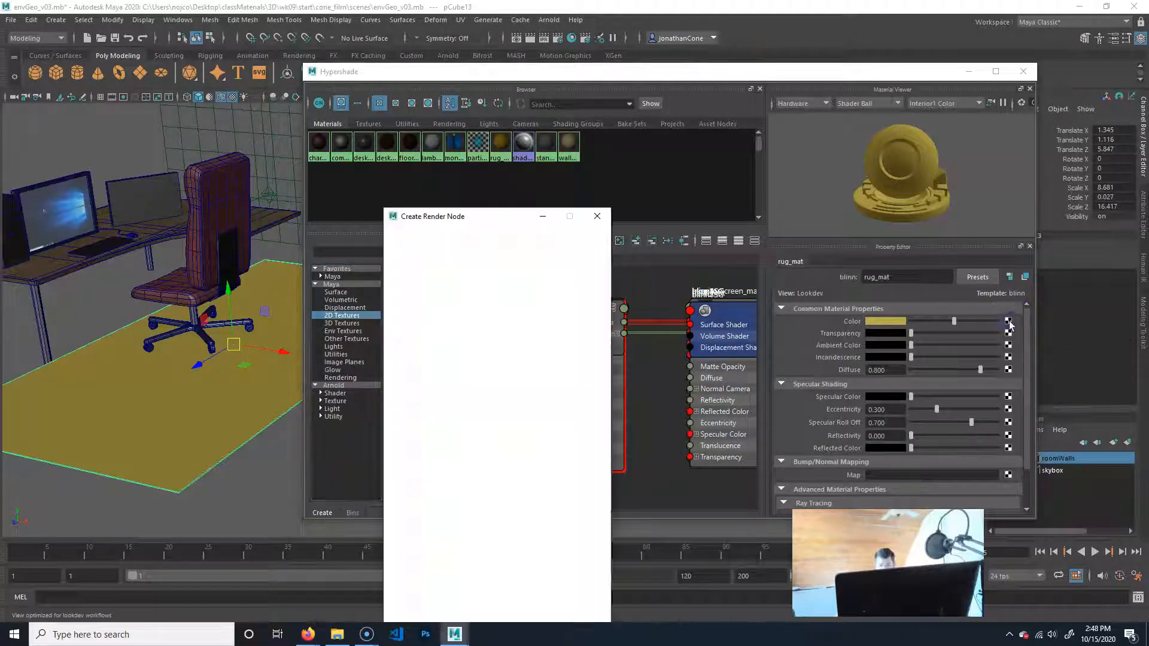
click(421, 314)
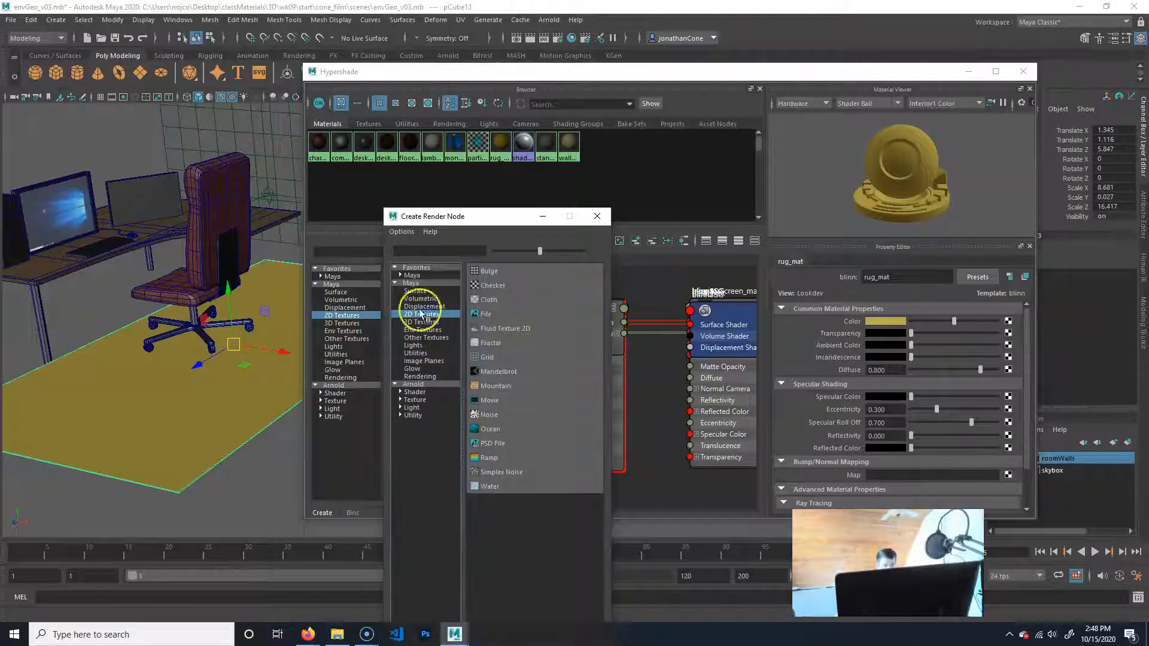
click(500, 304)
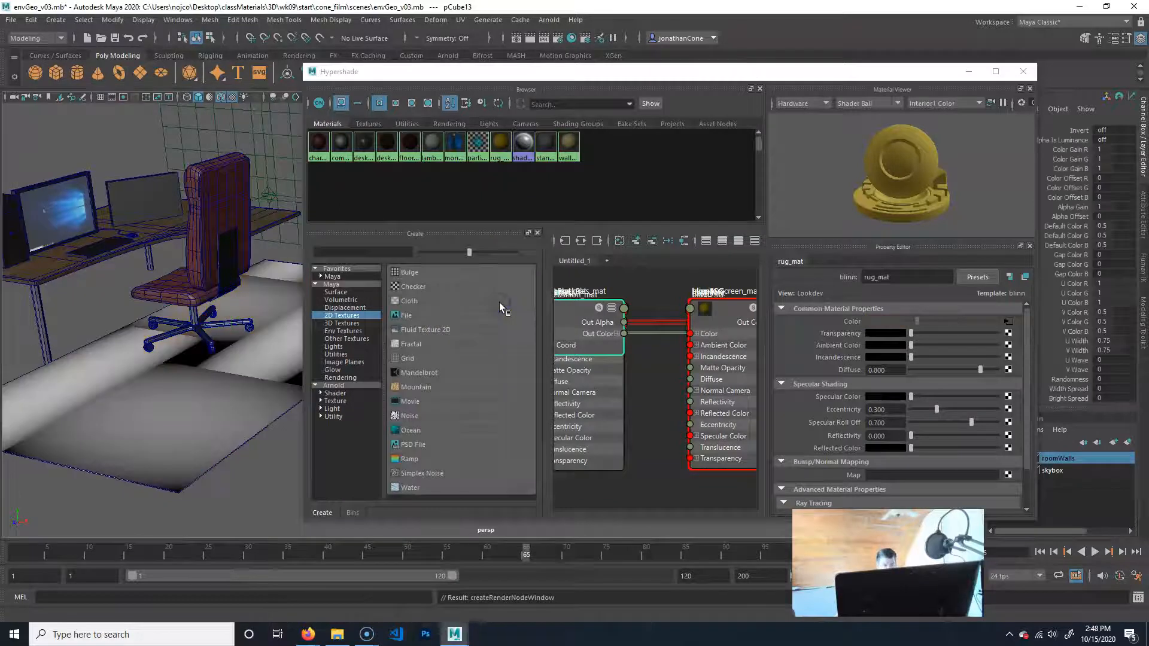
Select the rug and examine how the cloth texture spreads across its surface.
alt+drag(242, 450, 174, 429)
alt+right_drag(175, 429, 192, 448)
alt+middle_drag(192, 448, 222, 425)
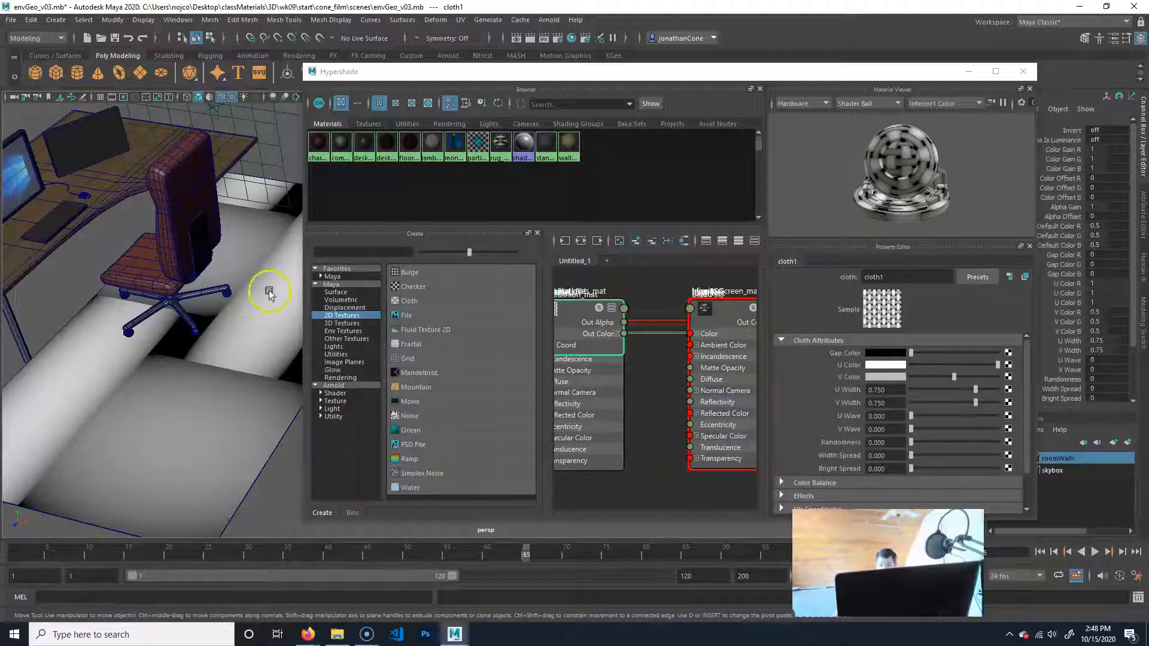
click(208, 430)
key(f)
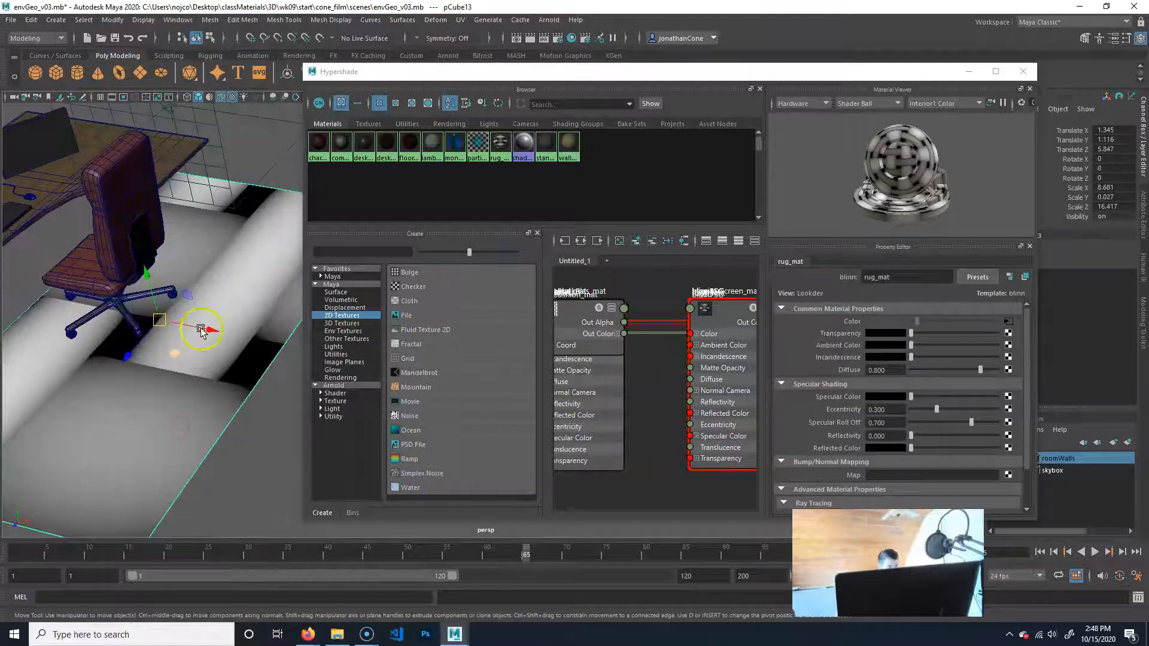
alt+drag(207, 361, 131, 398)
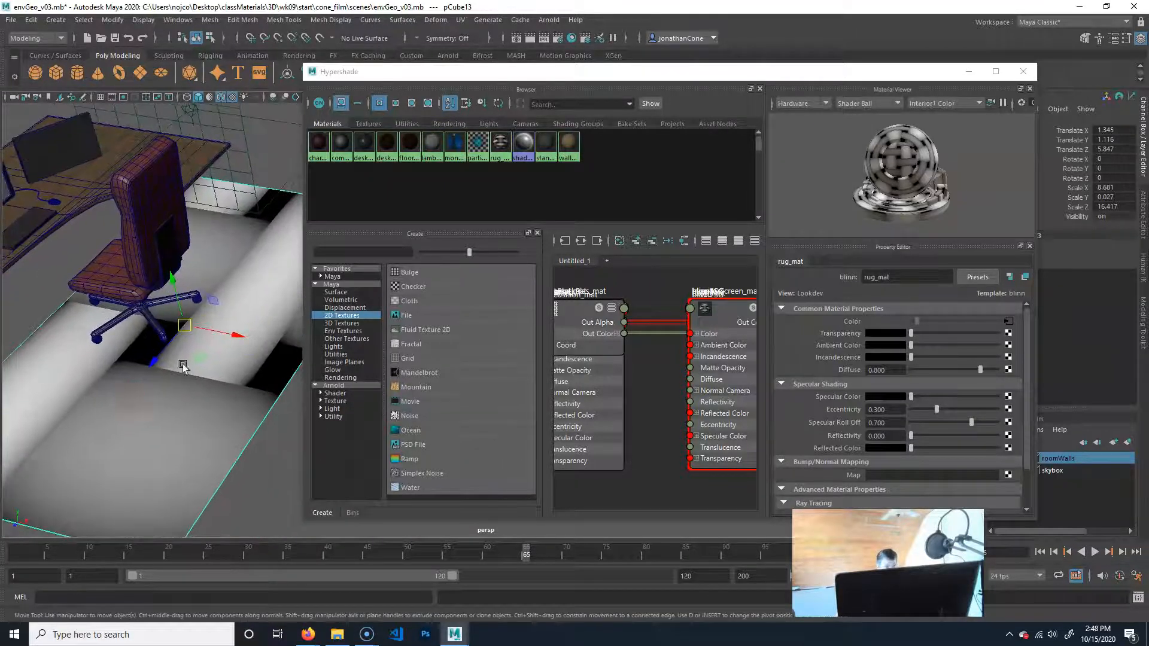
alt+drag(155, 271, 209, 355)
alt+middle_drag(212, 374, 160, 362)
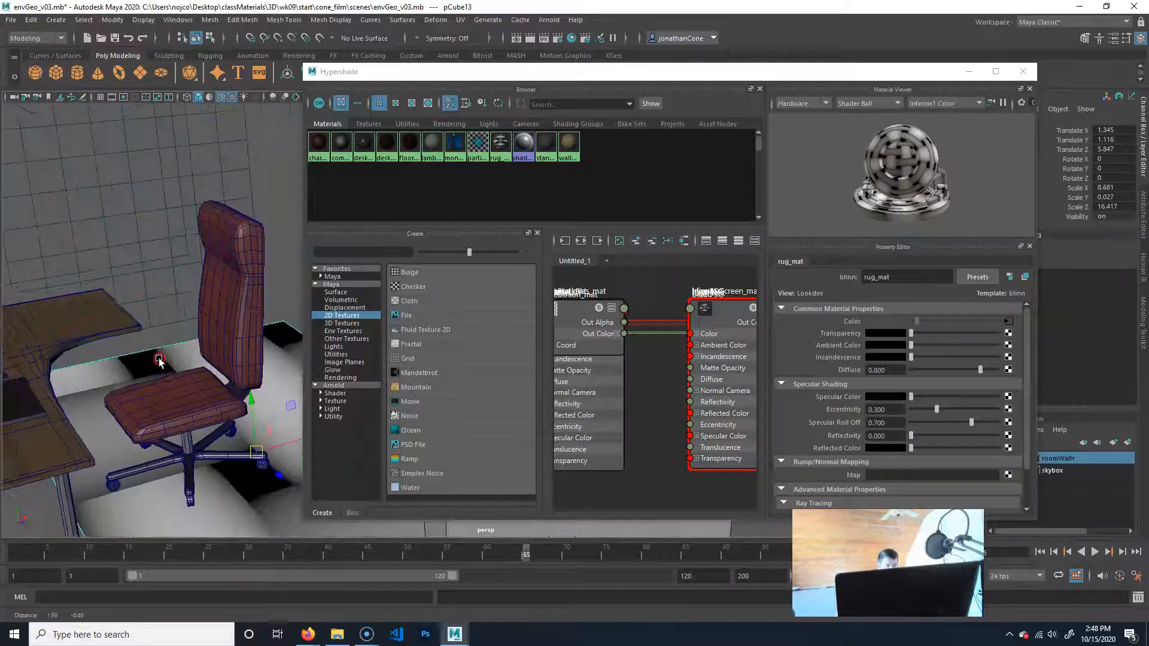
Assign the desk_mat wood material to the chair's backrest, render the view, and close the render window.
alt+middle_drag(228, 419, 191, 384)
alt+drag(191, 382, 208, 262)
alt+drag(173, 331, 180, 328)
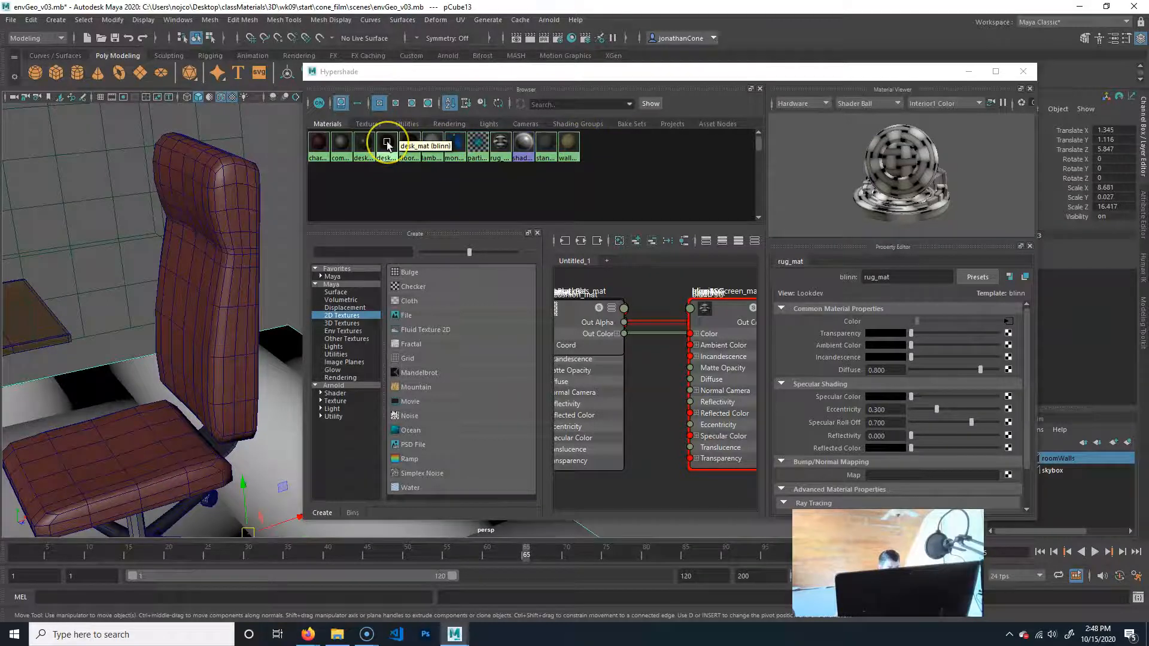
middle_drag(387, 146, 207, 202)
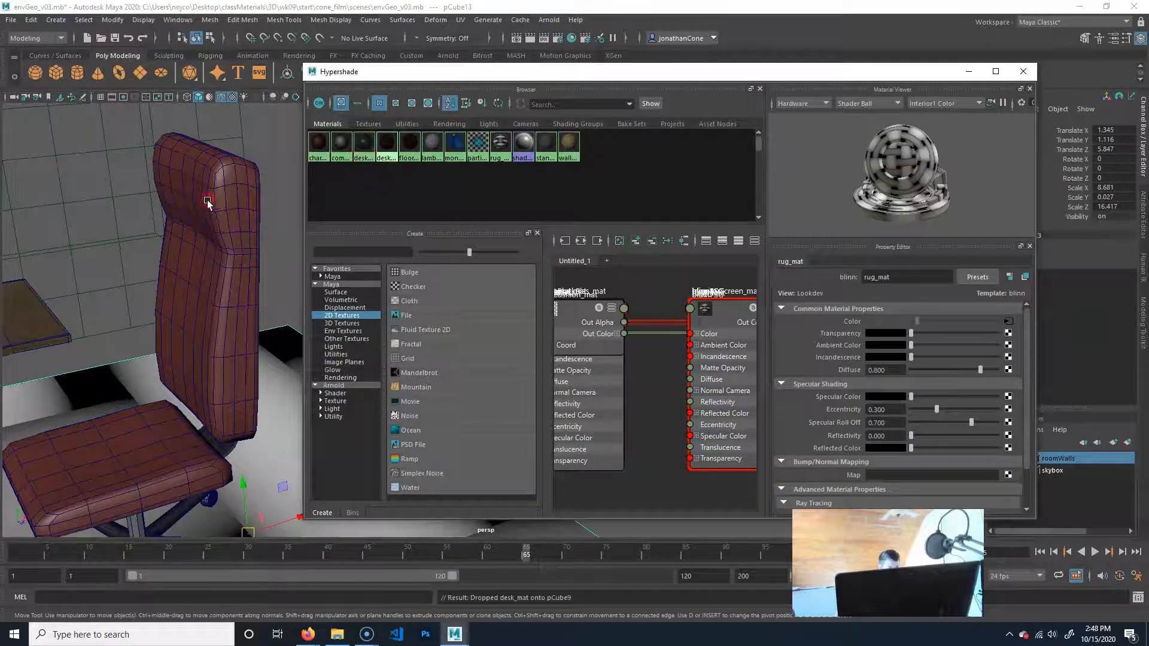
mouse_move(225, 268)
alt+mouse_down()
mouse_move(202, 256)
mouse_move(235, 263)
alt+mouse_up()
click(529, 39)
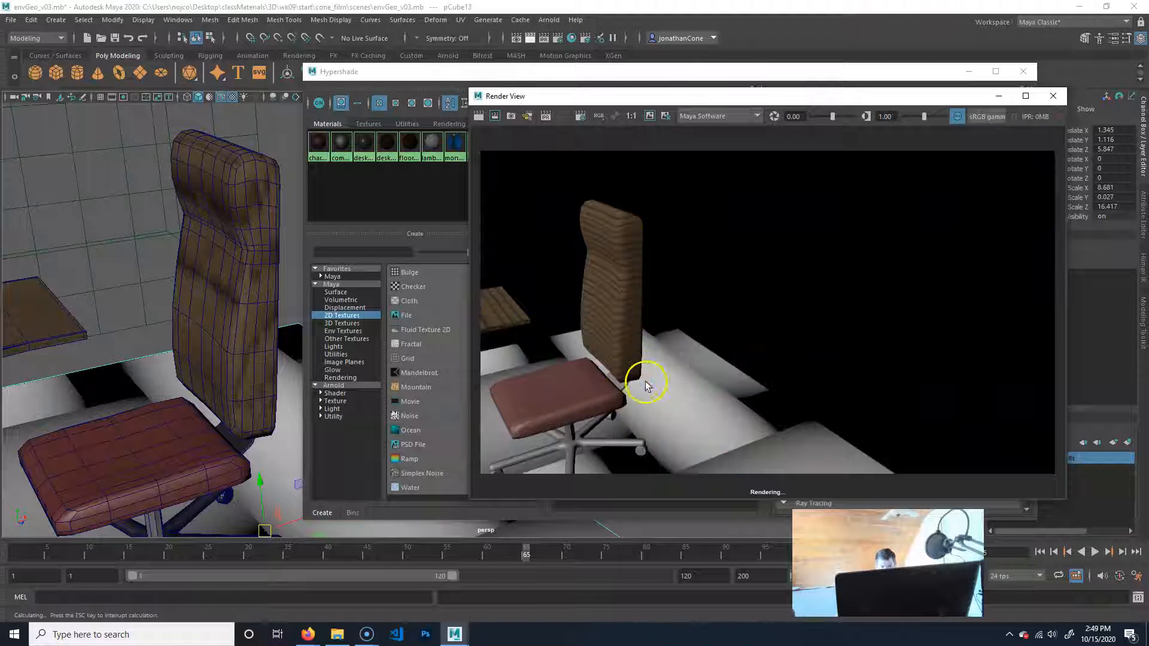
click(1054, 95)
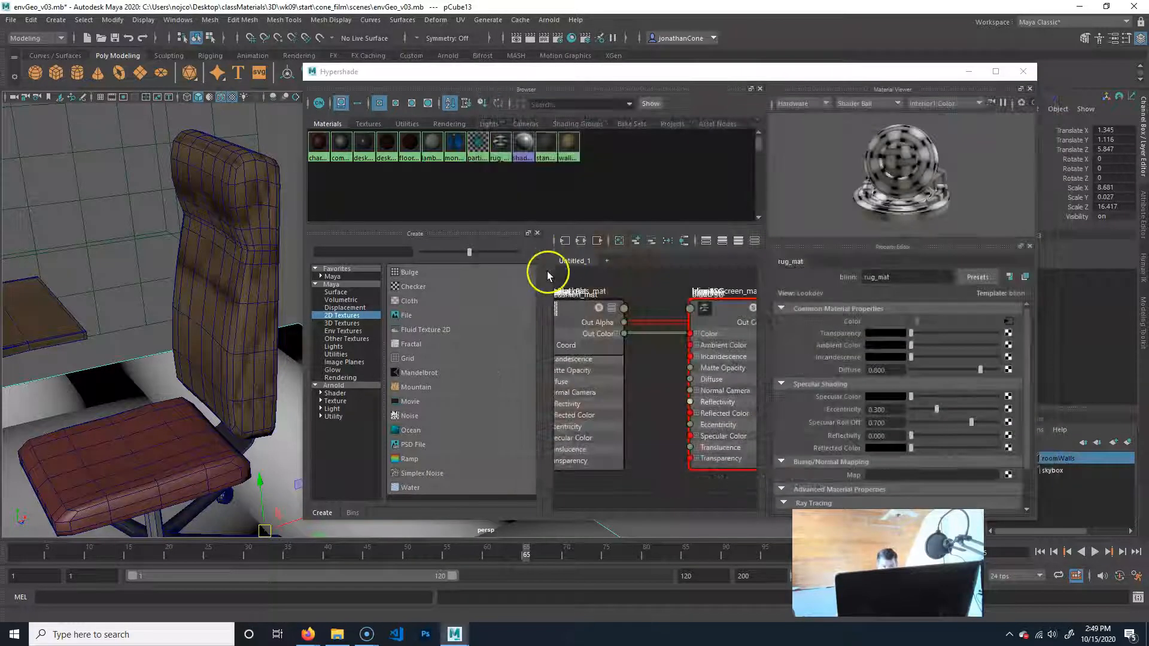
Assign the rug_mat cloth material to the chair's backrest, render the view, and inspect the pattern from the front and back.
middle_drag(500, 145, 267, 301)
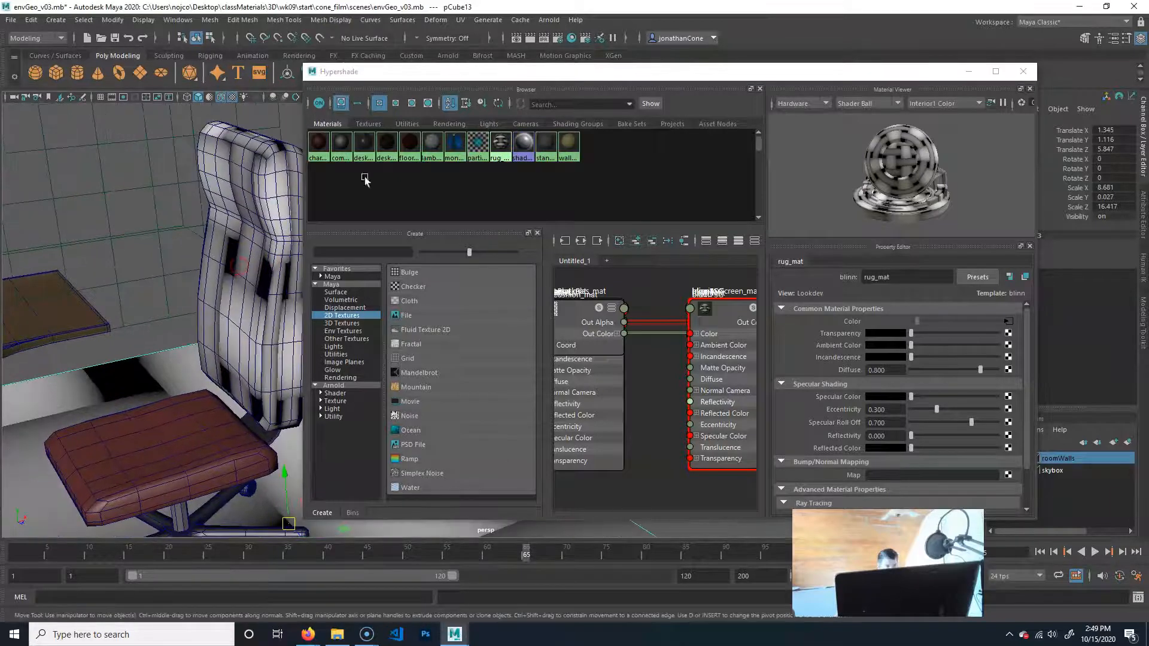
click(530, 38)
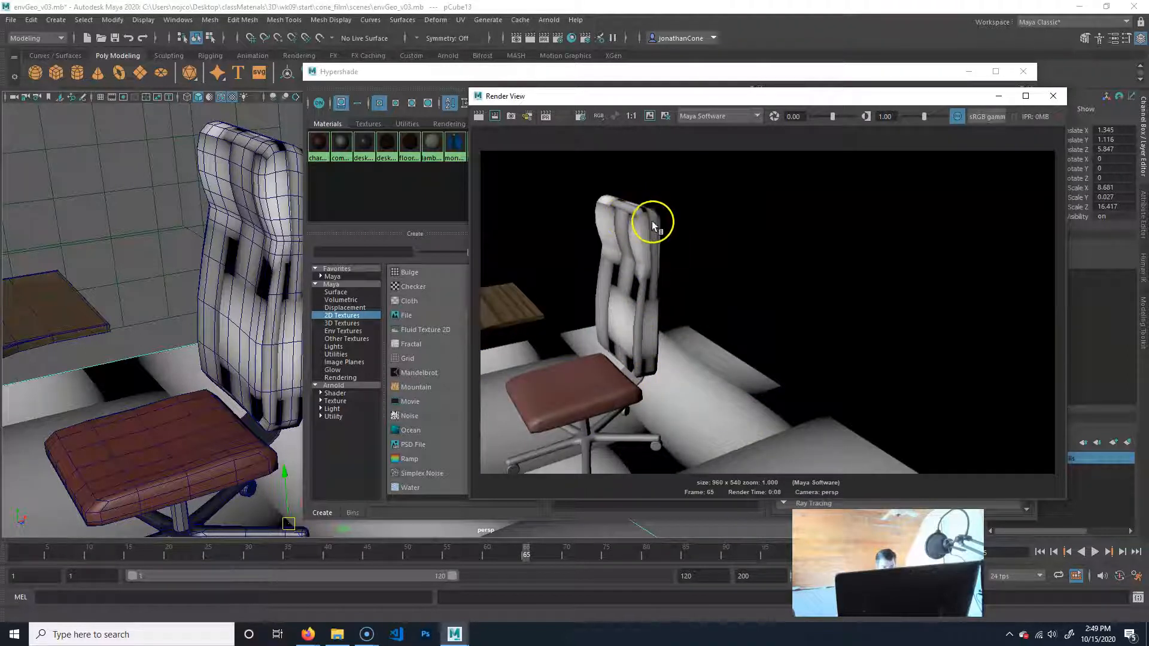
alt+middle_drag(242, 314, 275, 351)
alt+drag(275, 351, 167, 338)
alt+right_drag(167, 338, 269, 379)
alt+drag(270, 380, 182, 374)
alt+right_drag(182, 375, 256, 349)
alt+middle_drag(257, 347, 315, 337)
alt+drag(188, 320, 188, 329)
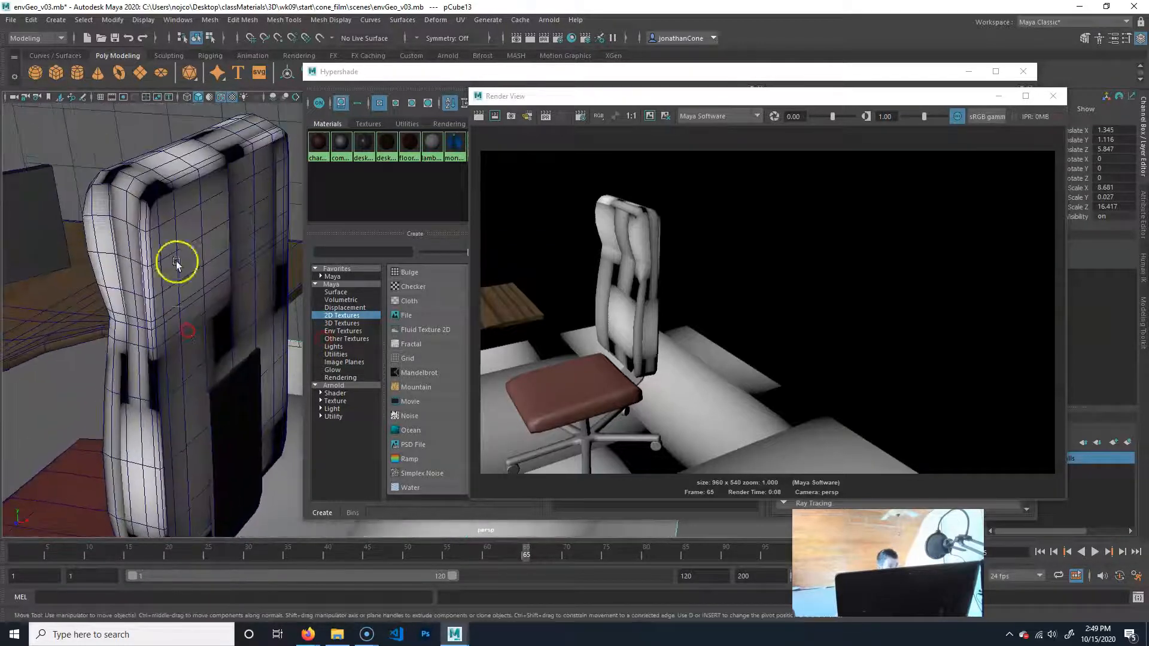
alt+right_drag(200, 405, 101, 400)
alt+drag(262, 252, 222, 267)
Select the chair's backrest, examine its UV layout over the cloth texture in the UV Editor, and close the editor.
click(184, 291)
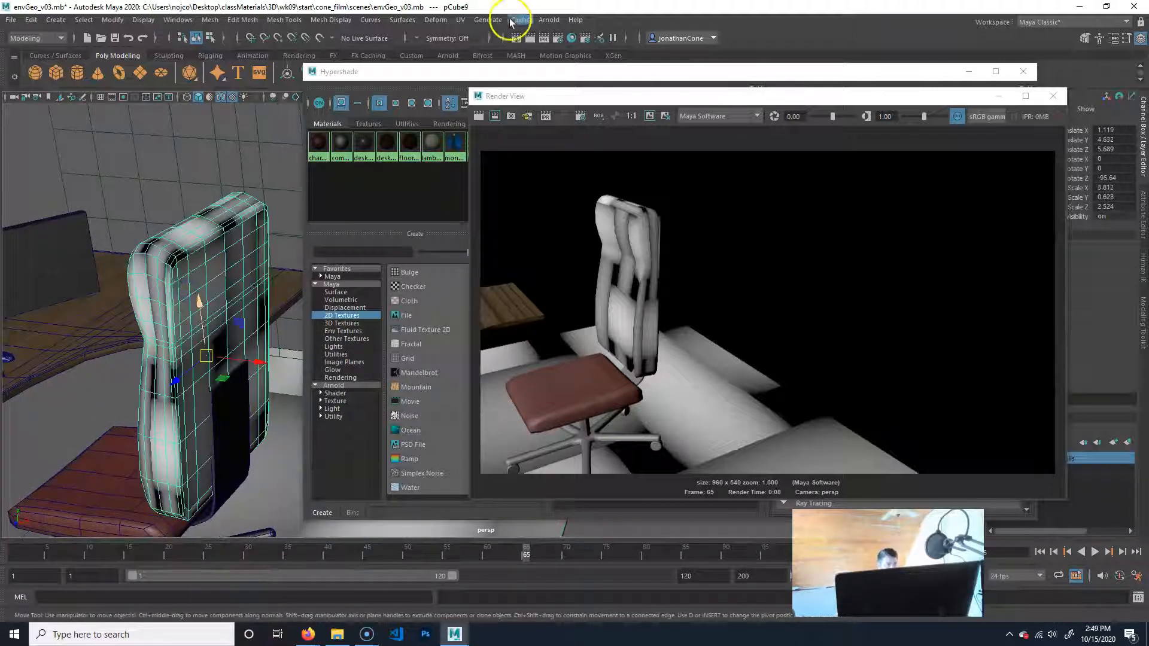
click(460, 19)
click(489, 42)
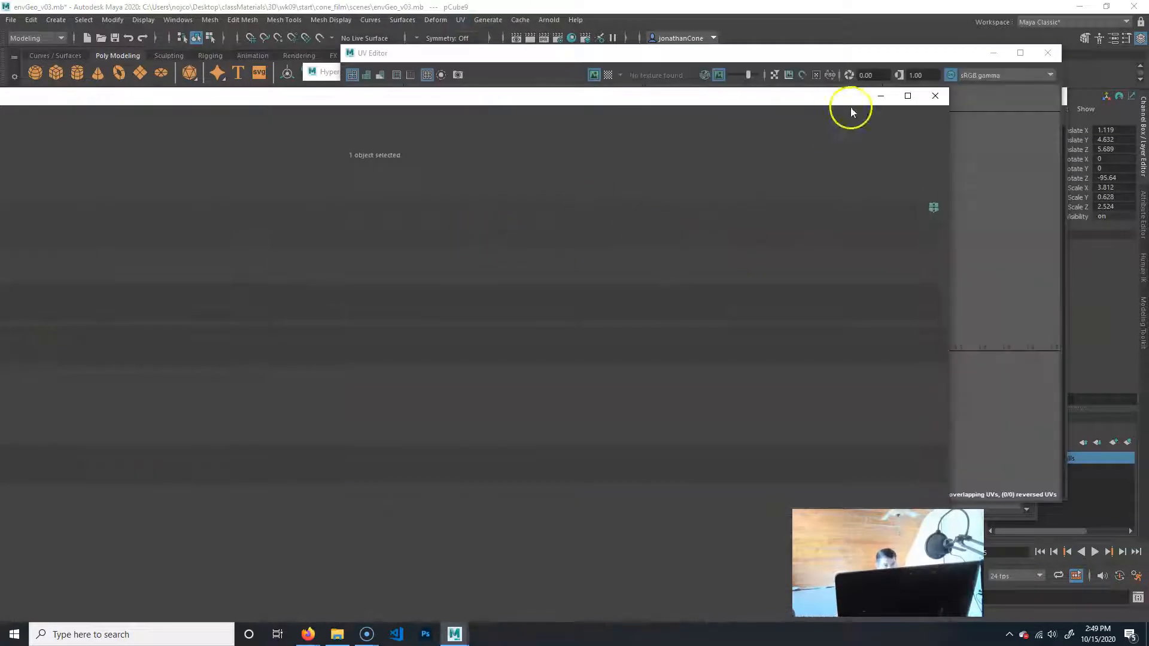
click(927, 97)
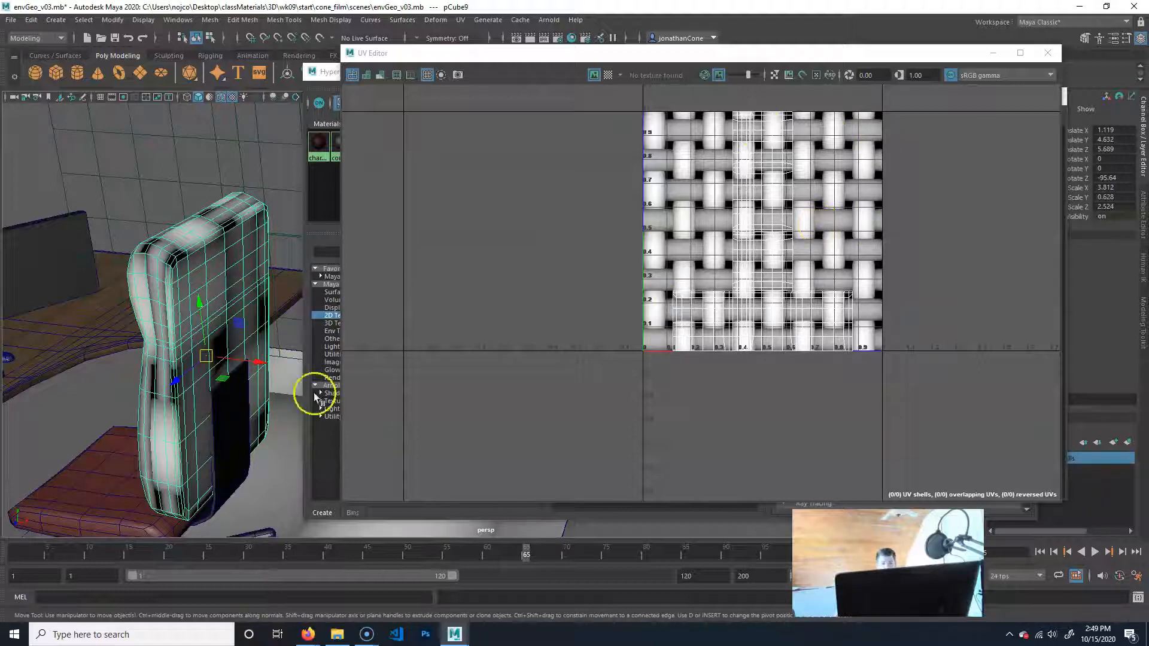
alt+drag(120, 325, 145, 310)
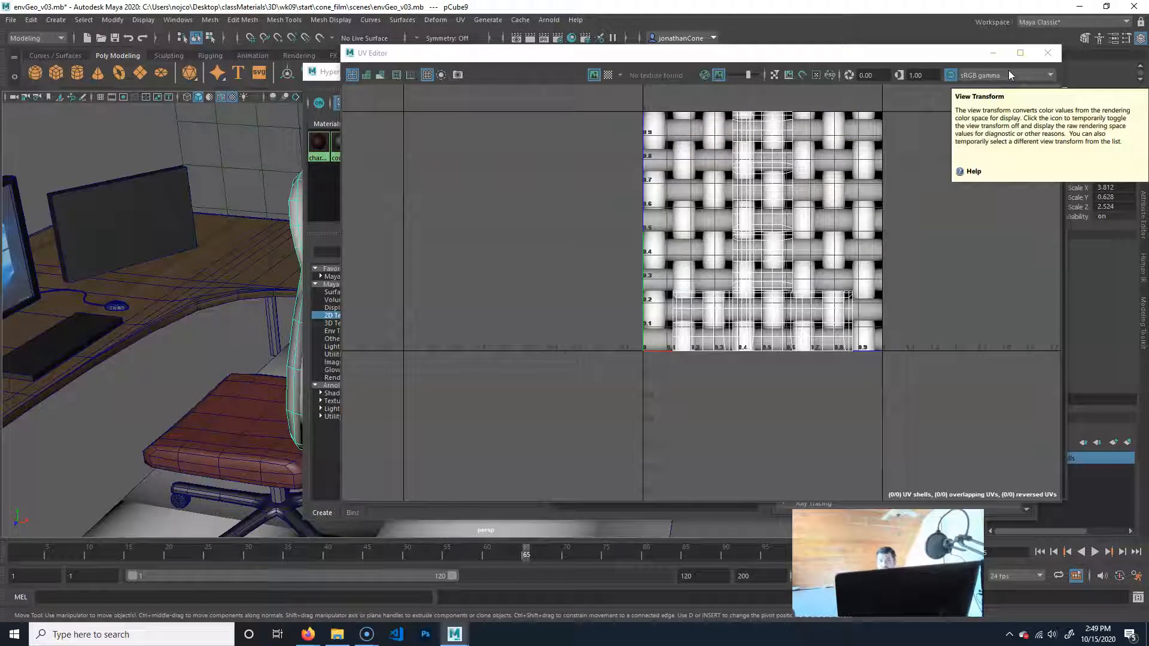
click(830, 195)
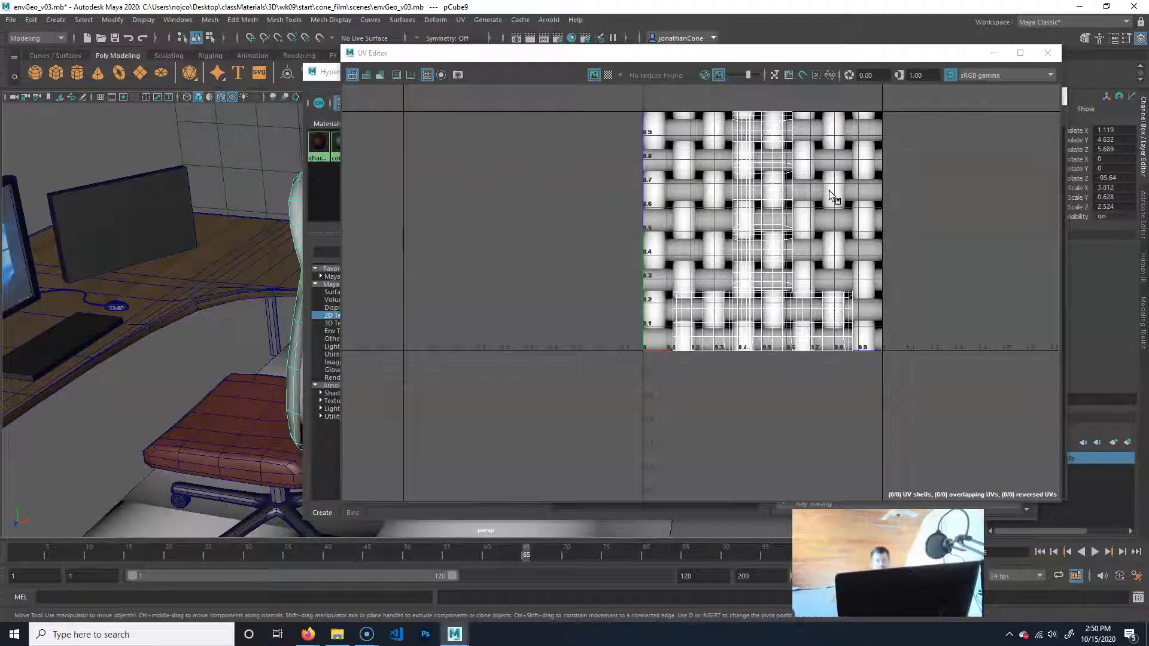
click(870, 125)
click(1048, 53)
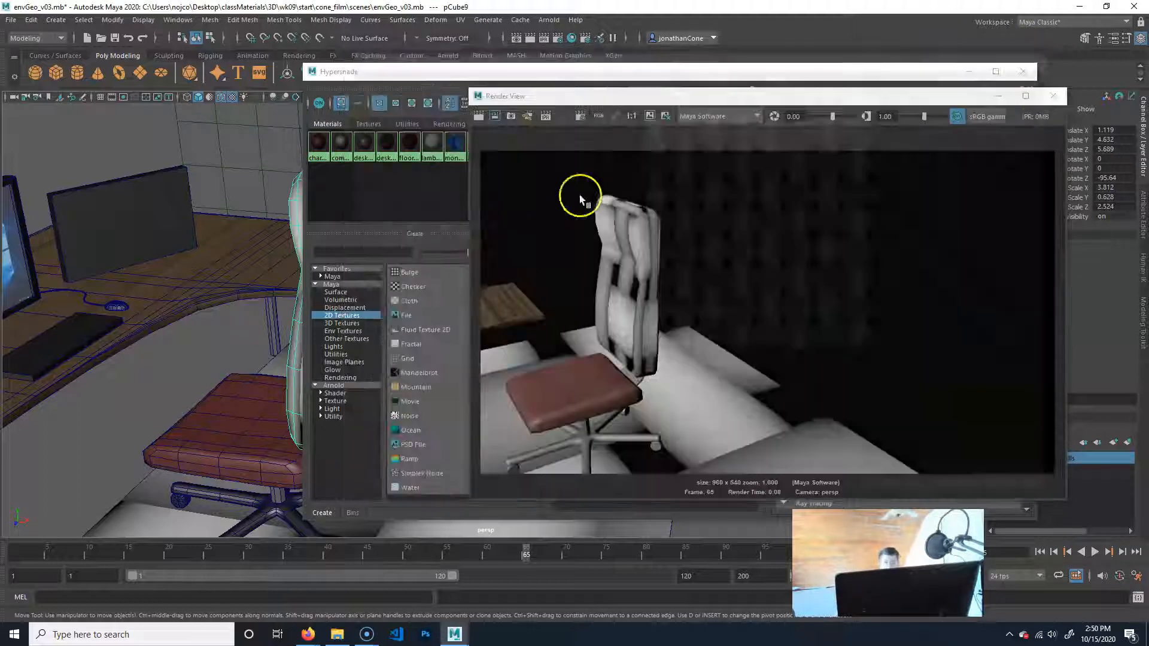
Assign the chair's original reddish-brown material back to the backrest and select the rug.
middle_drag(321, 148, 293, 234)
alt+drag(144, 356, 170, 407)
click(177, 416)
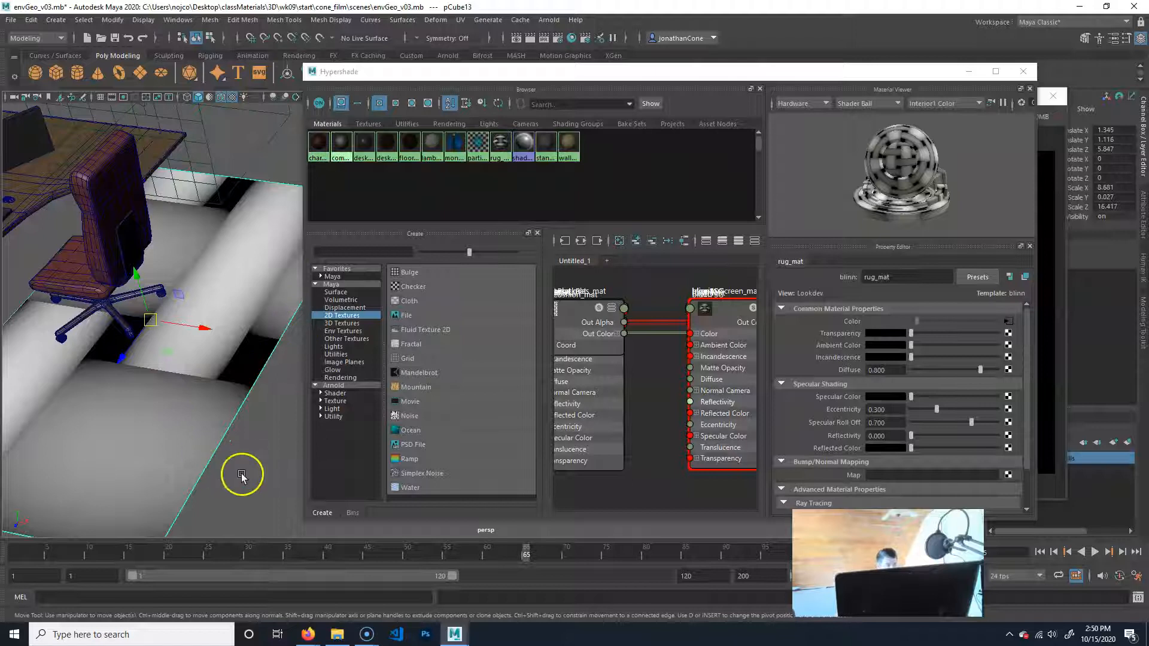
Examine how the cloth pattern lies over the rug from overhead and at close range.
alt+right_drag(242, 476, 154, 415)
alt+drag(154, 415, 207, 425)
alt+middle_drag(242, 398, 111, 395)
click(166, 431)
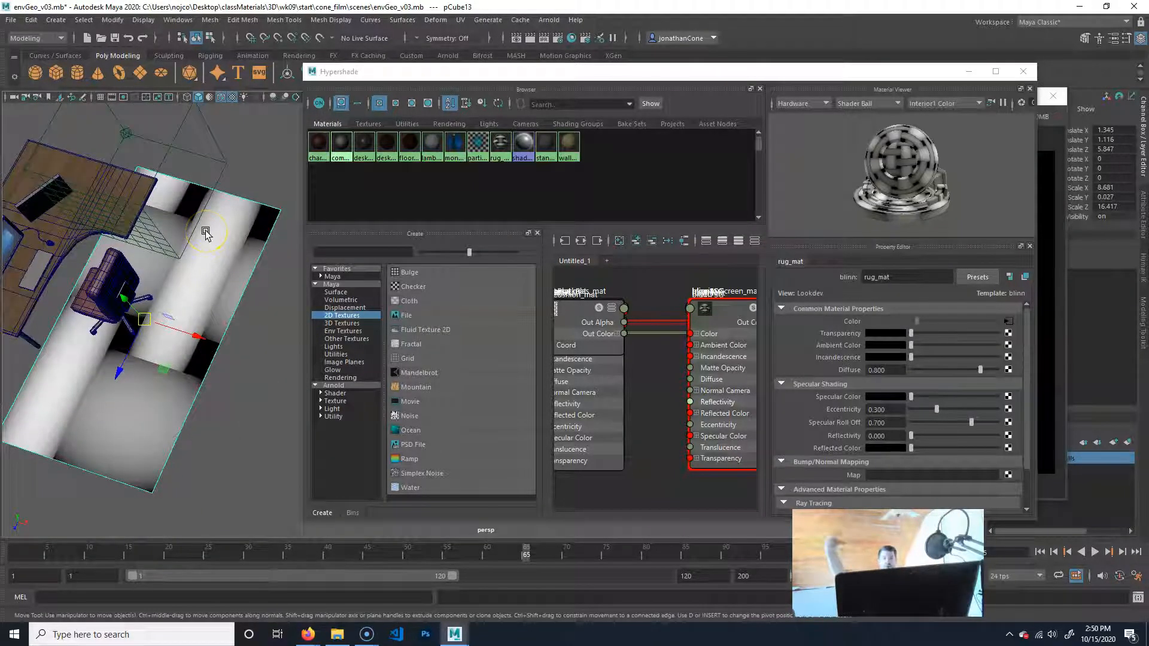
click(464, 22)
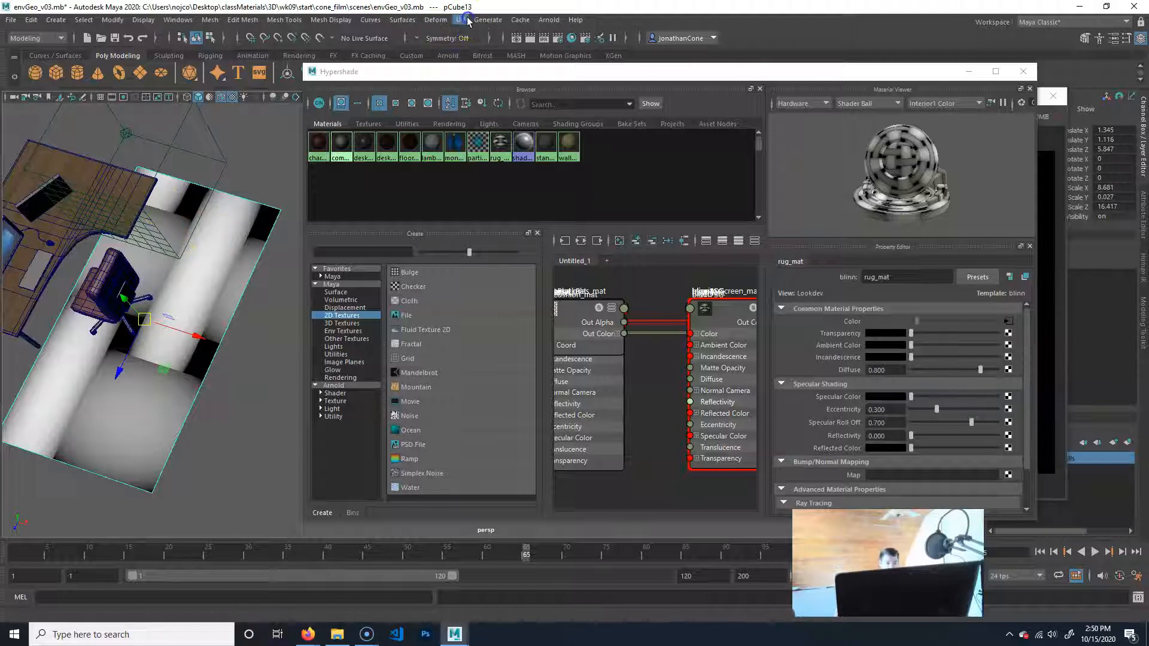
click(241, 410)
alt+drag(244, 414, 271, 379)
alt+right_drag(103, 372, 223, 331)
alt+middle_drag(119, 323, 173, 341)
alt+right_drag(172, 341, 187, 331)
alt+middle_drag(187, 331, 229, 361)
alt+right_drag(228, 361, 151, 324)
alt+drag(151, 325, 151, 308)
alt+middle_drag(151, 307, 175, 328)
alt+right_drag(202, 301, 284, 325)
alt+drag(284, 323, 248, 329)
alt+right_drag(184, 285, 225, 369)
alt+drag(225, 369, 181, 293)
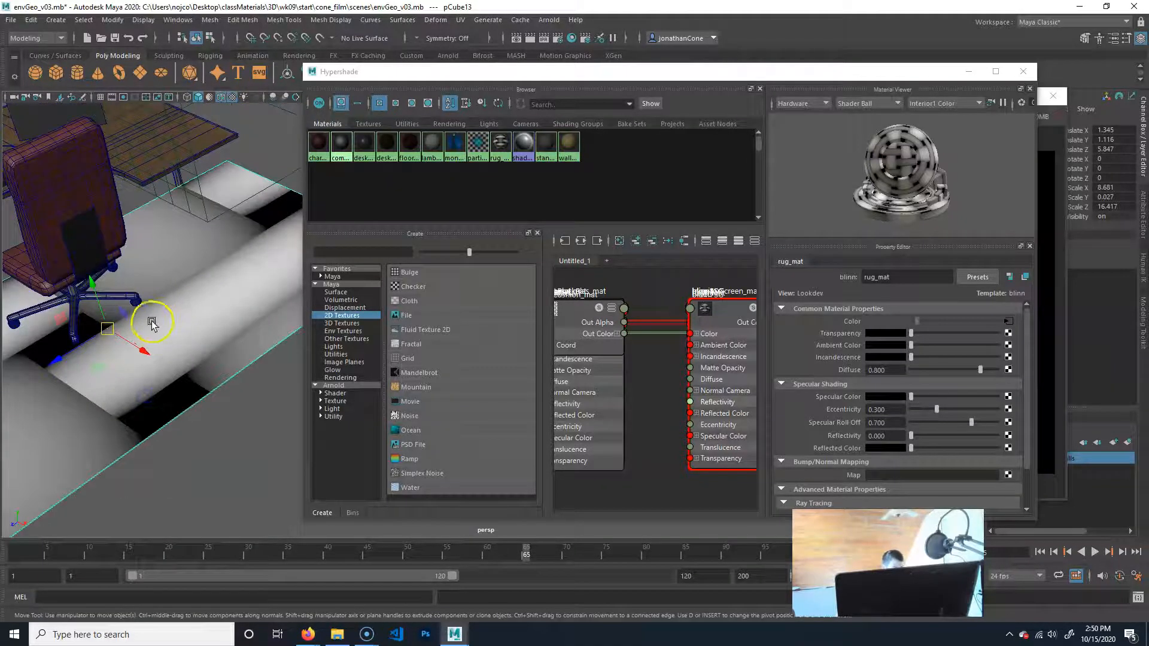
alt+middle_drag(151, 320, 191, 322)
Examine the rug's UV layout in the UV Editor with shaded UV shells turned on, and close the editor.
click(482, 22)
mouse_move(463, 22)
click(468, 42)
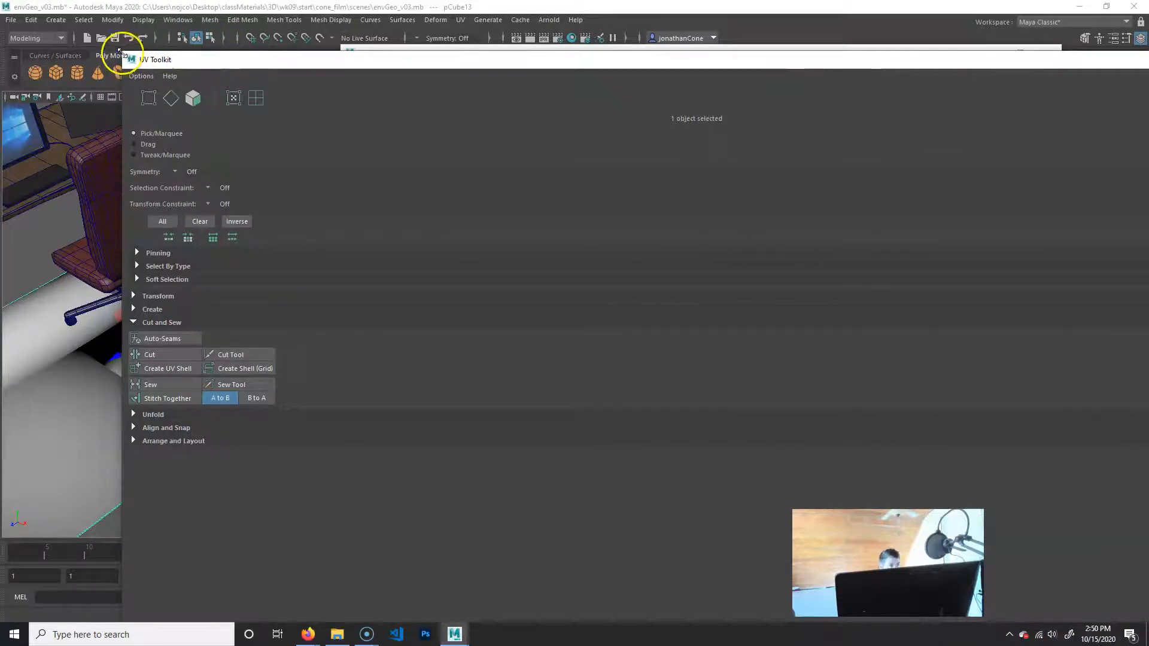
drag(120, 55, 721, 91)
alt+right_drag(513, 271, 575, 263)
alt+middle_drag(575, 262, 539, 308)
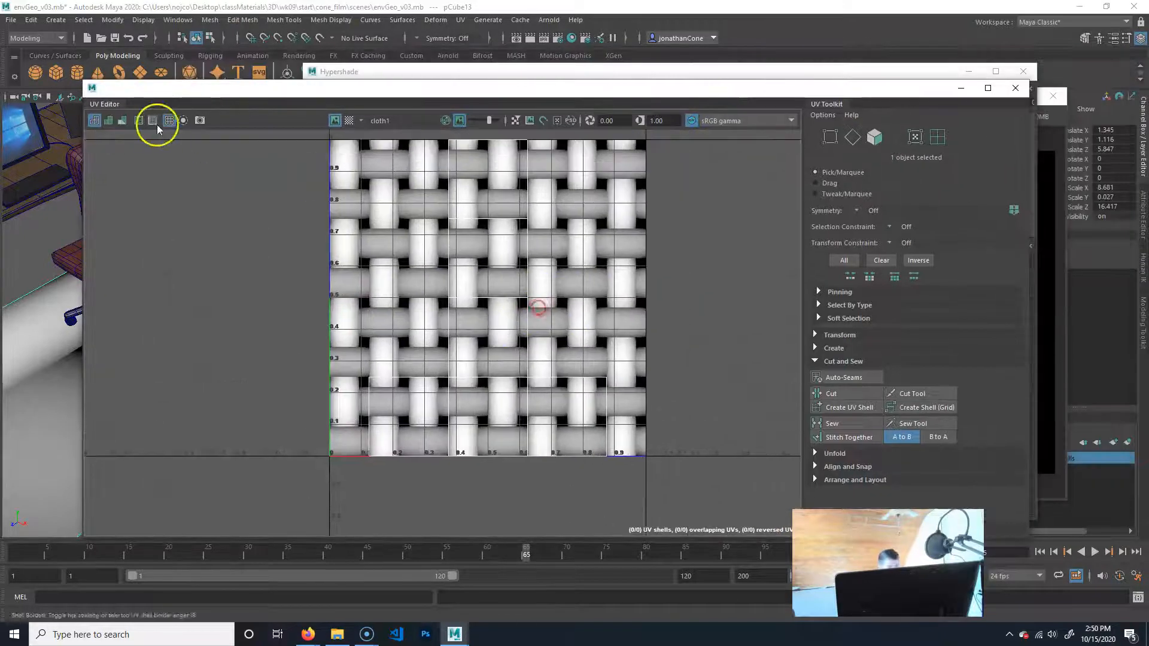
click(108, 120)
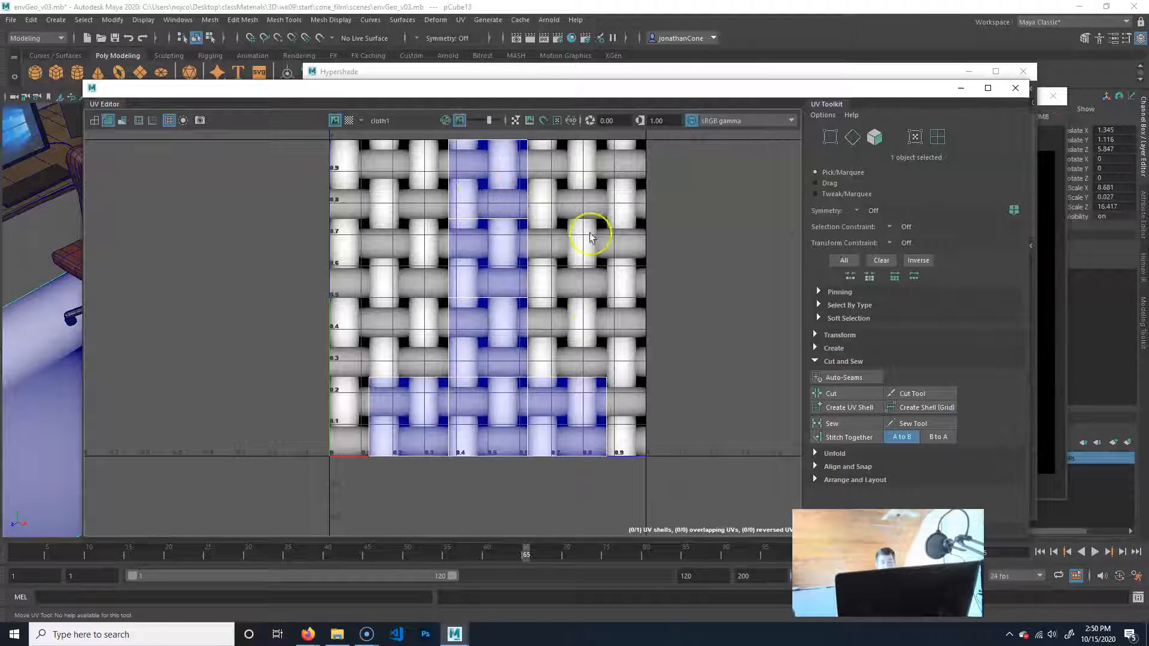
alt+middle_drag(37, 353, 78, 283)
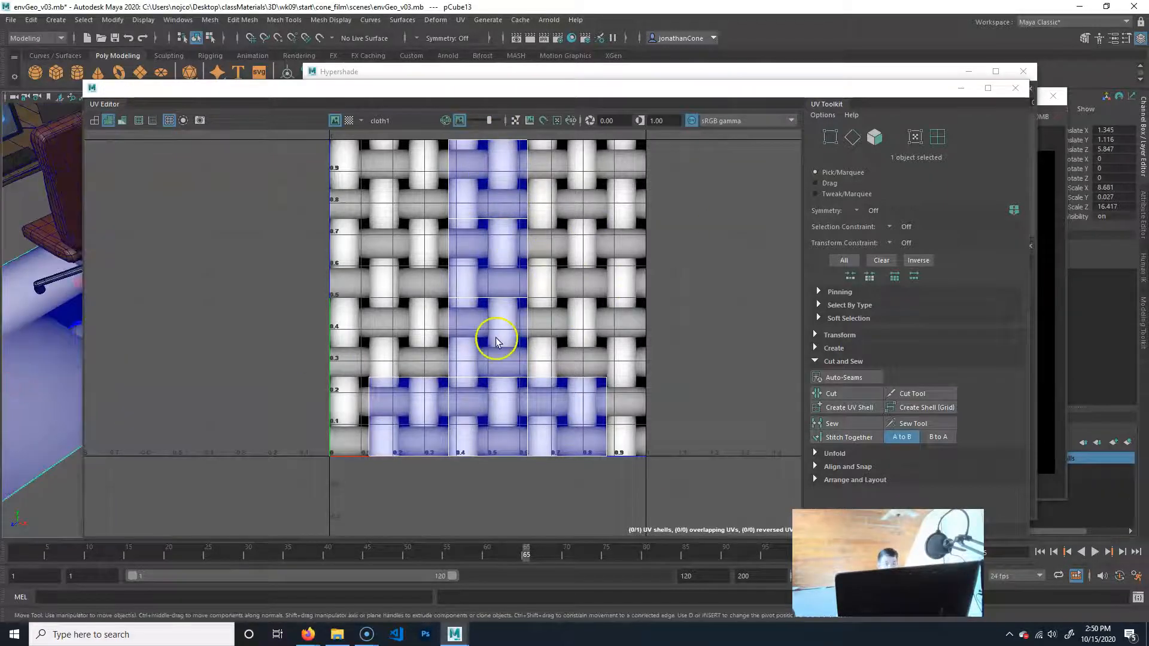
click(1016, 88)
Apply an automatic UV projection to the rug.
alt+middle_drag(72, 403, 213, 423)
alt+right_drag(214, 423, 110, 440)
alt+middle_drag(109, 440, 19, 446)
click(197, 425)
click(113, 358)
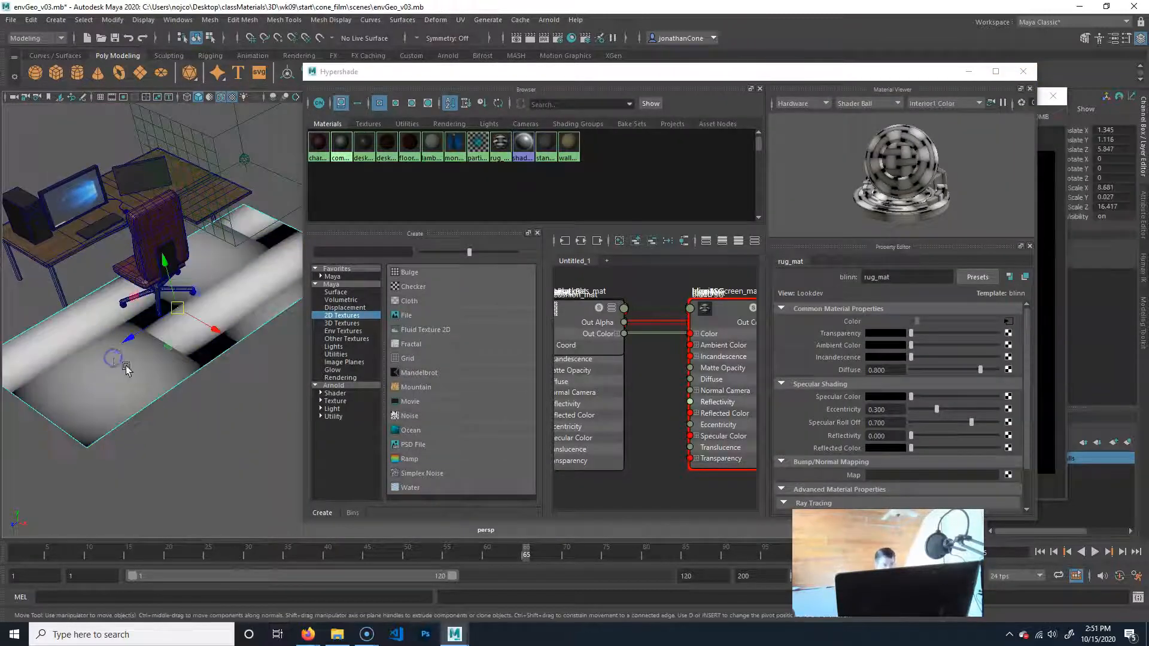
click(460, 19)
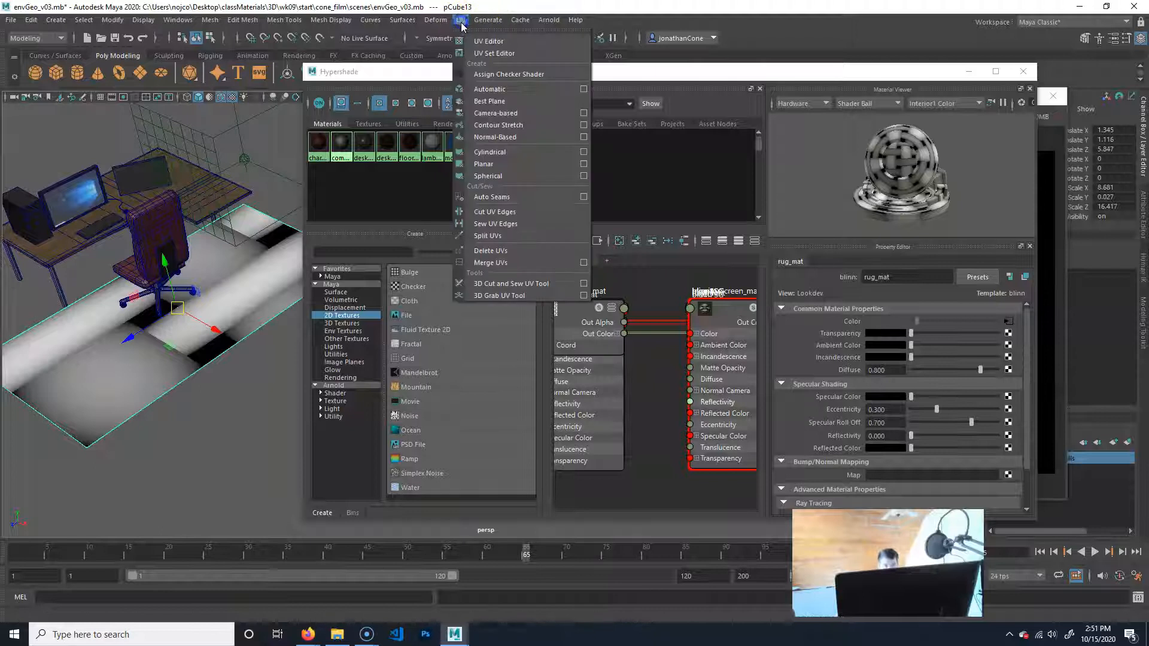
click(503, 90)
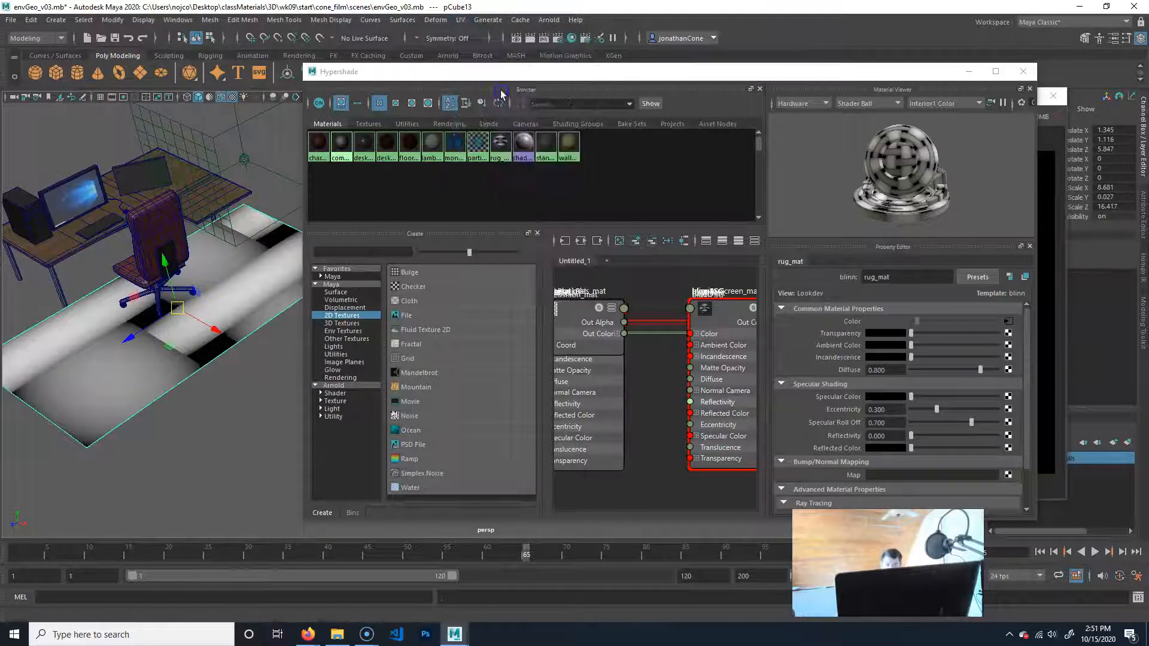
click(250, 410)
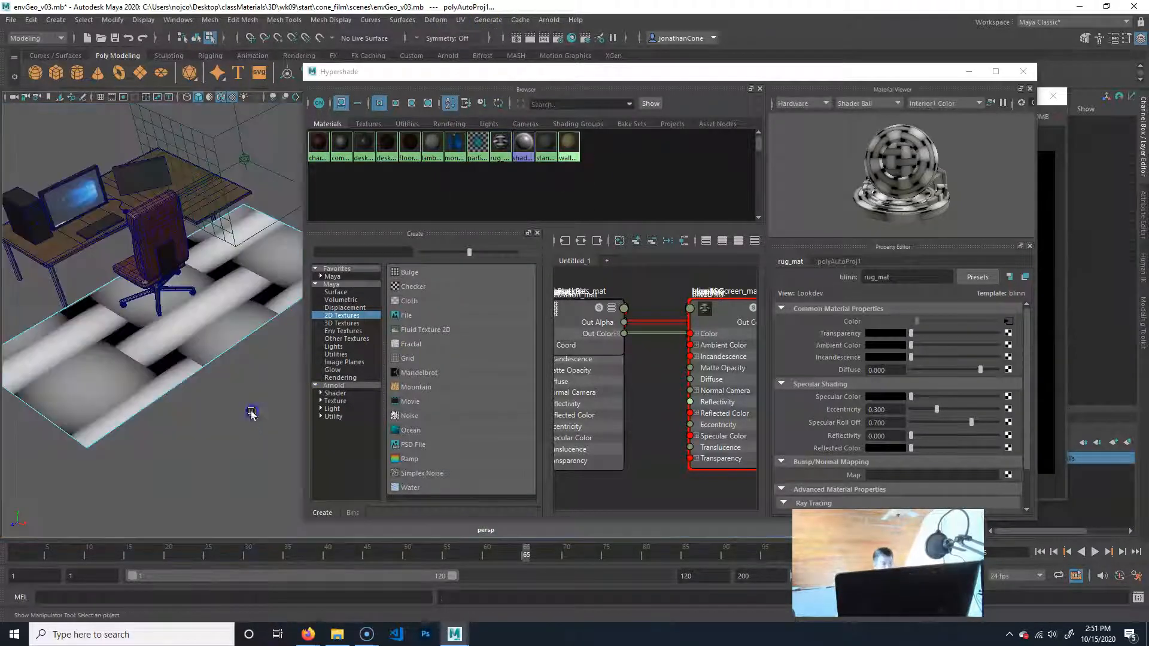
Examine the rug's projected UV layout in the UV Editor and expand the toolkit's UV creation options.
click(461, 20)
click(495, 34)
drag(513, 91, 535, 89)
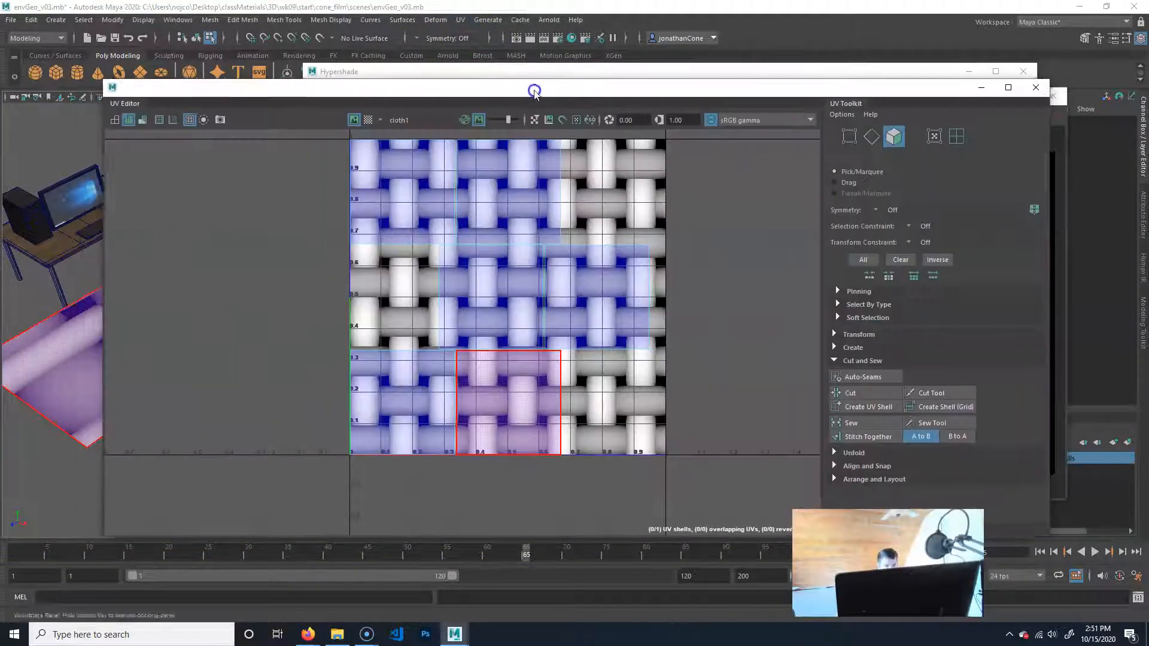
click(856, 347)
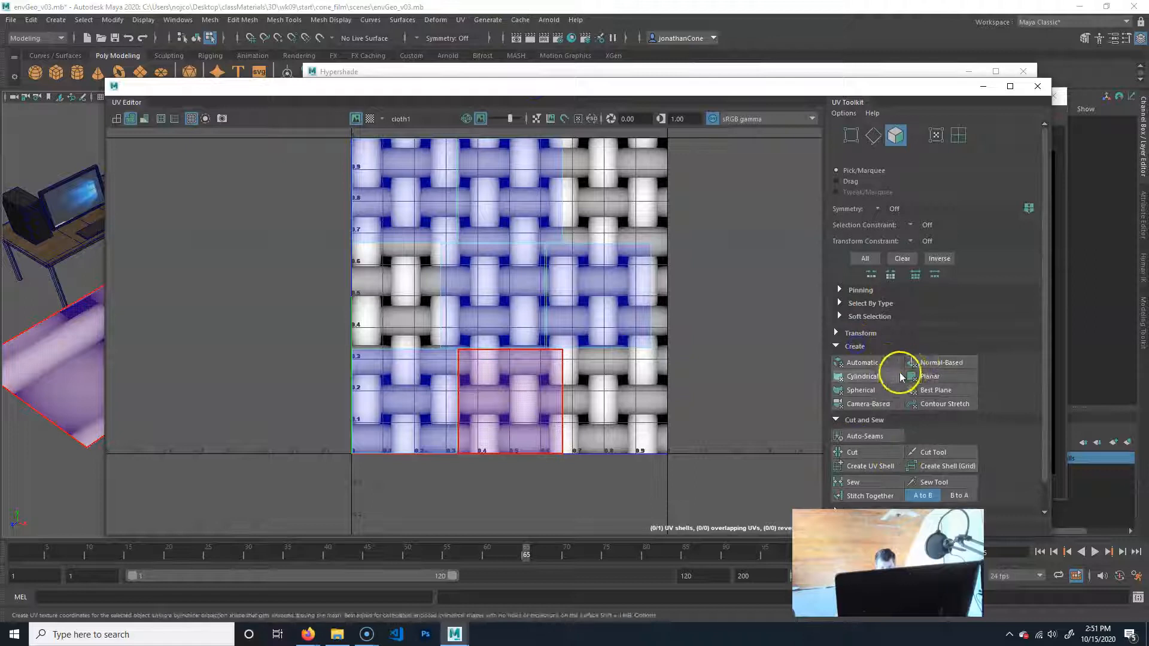
alt+middle_drag(540, 222, 513, 281)
alt+middle_drag(42, 369, 0, 414)
alt+middle_drag(597, 356, 714, 307)
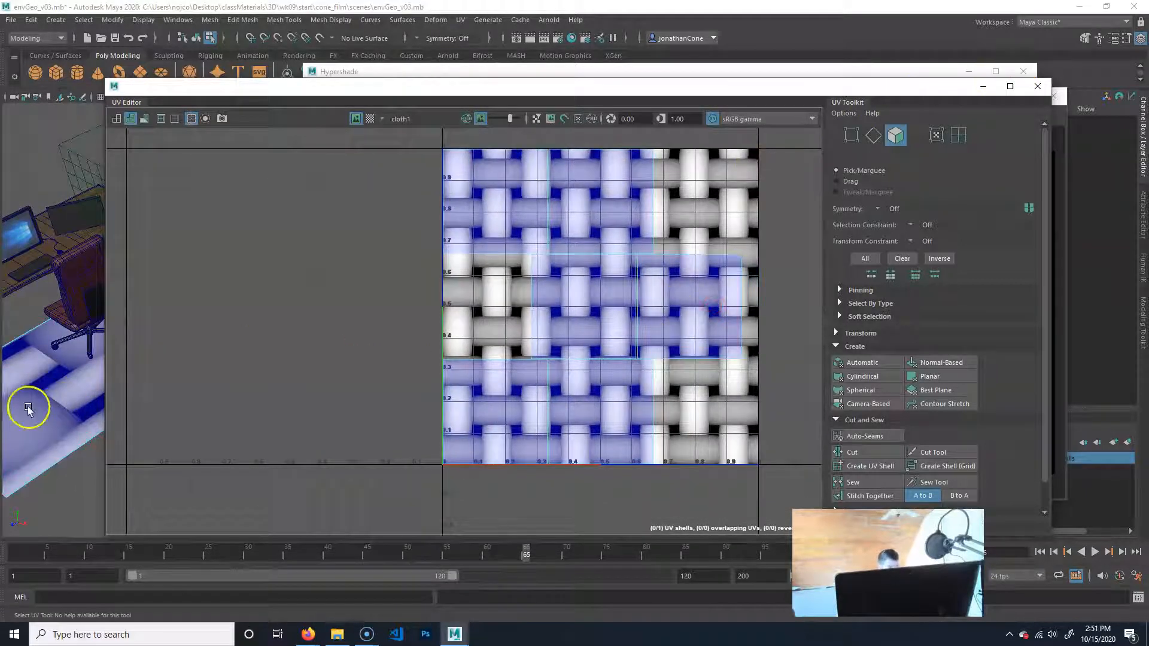
Select the rug's top face, stretch its UV shell vertically, and move the shell up within the cloth texture.
click(37, 422)
alt+drag(37, 423, 73, 396)
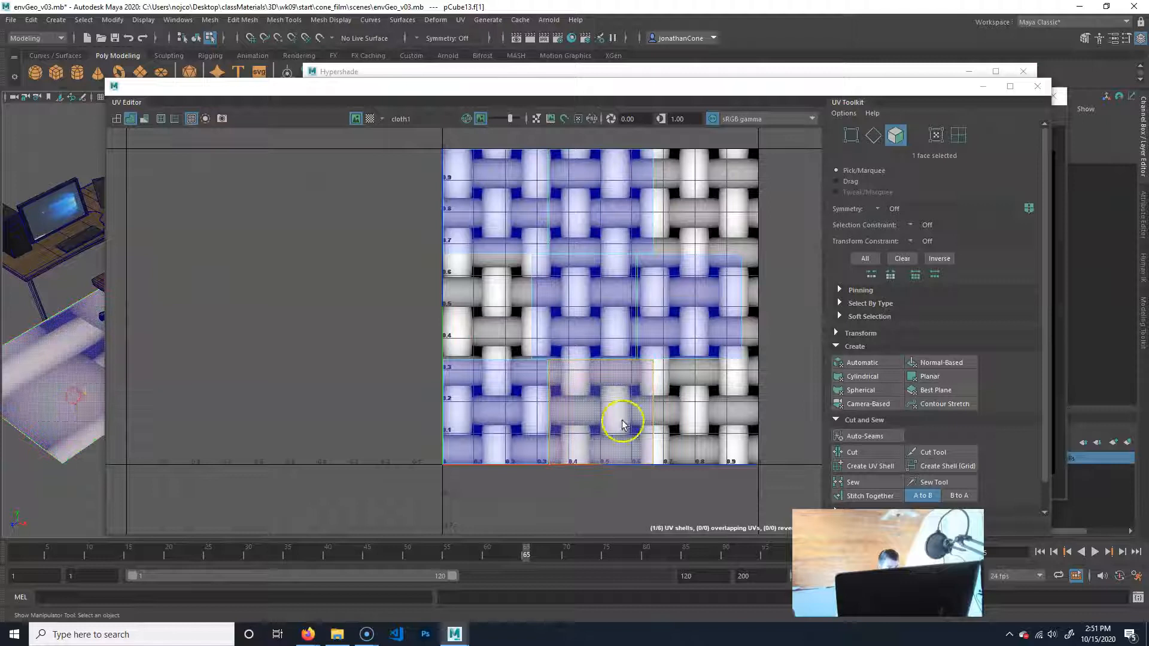
right_drag(58, 368, 62, 381)
alt+middle_drag(599, 387, 523, 375)
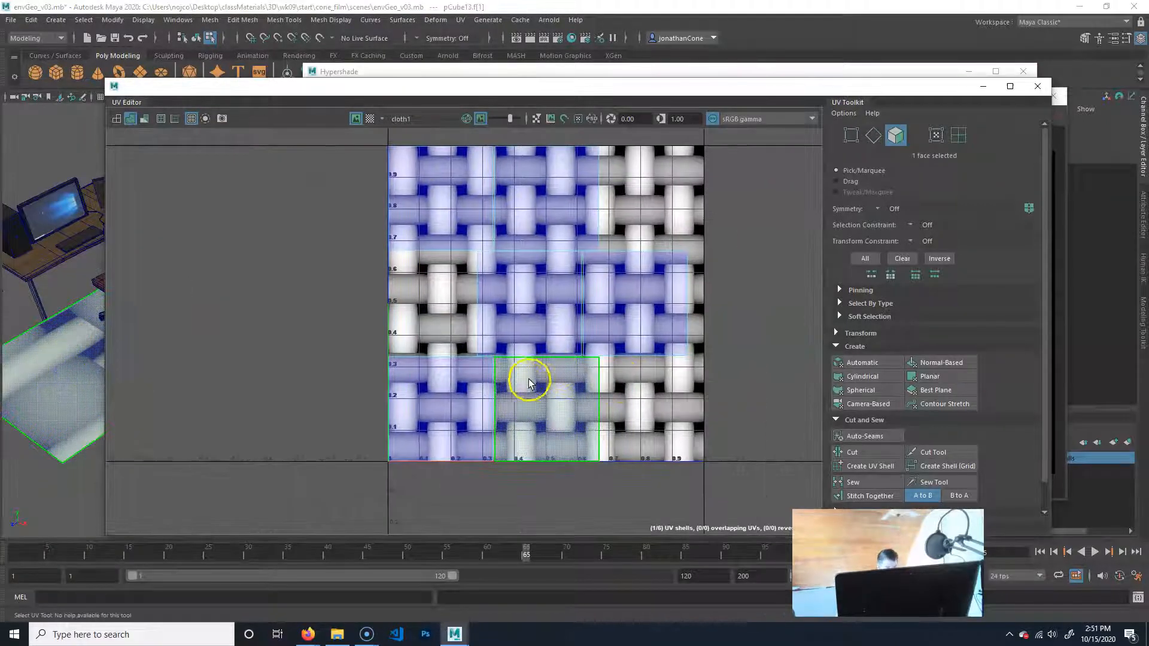
key(r)
drag(547, 333, 569, 234)
key(w)
drag(545, 412, 555, 321)
Place the UV Editor beside a full view of the rug and slightly enlarge the top face's UV shell.
drag(455, 86, 726, 56)
alt+drag(146, 372, 223, 313)
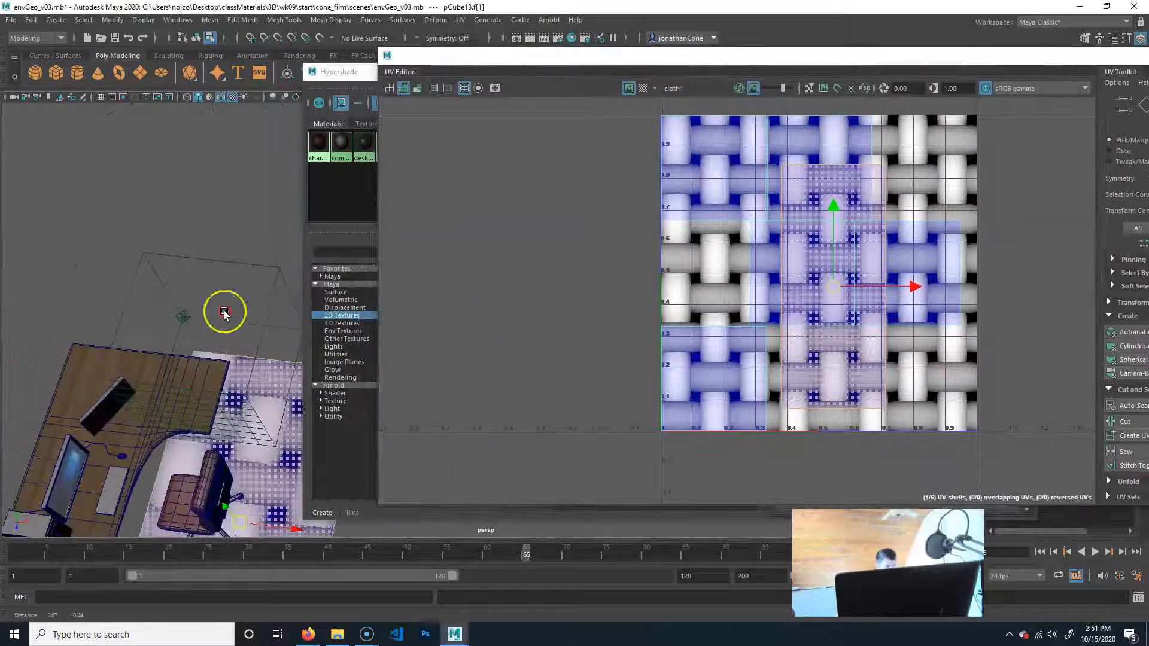
alt+middle_drag(255, 529, 251, 403)
alt+middle_drag(251, 487, 233, 425)
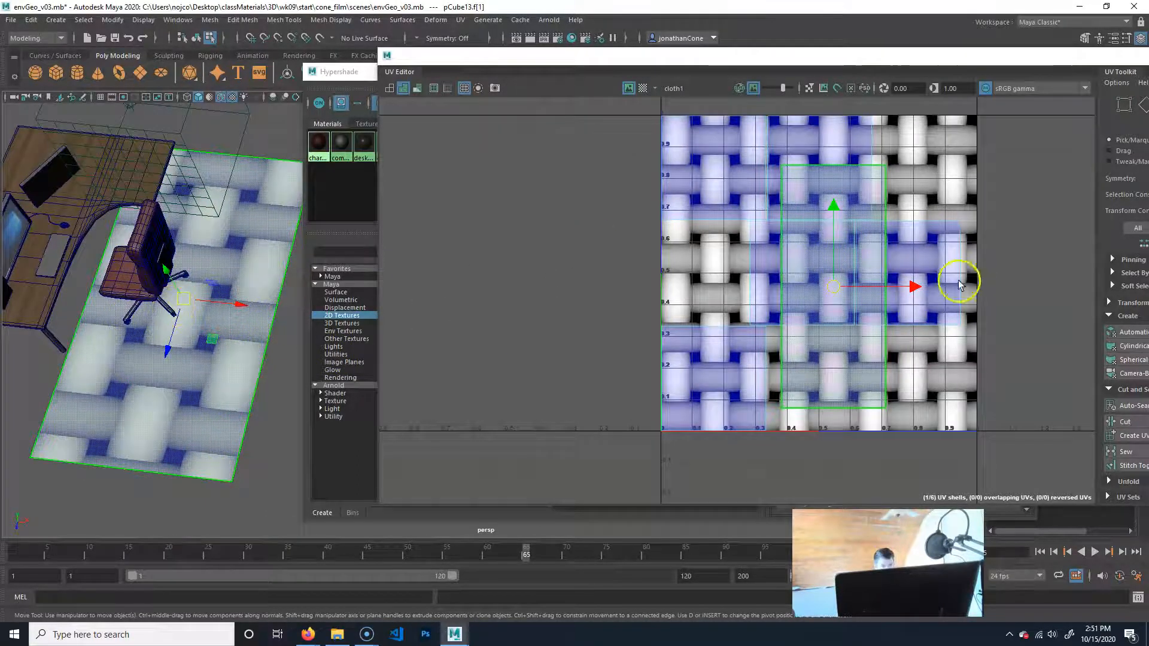
key(r)
mouse_move(832, 285)
mouse_down()
mouse_move(852, 287)
mouse_move(813, 278)
mouse_up()
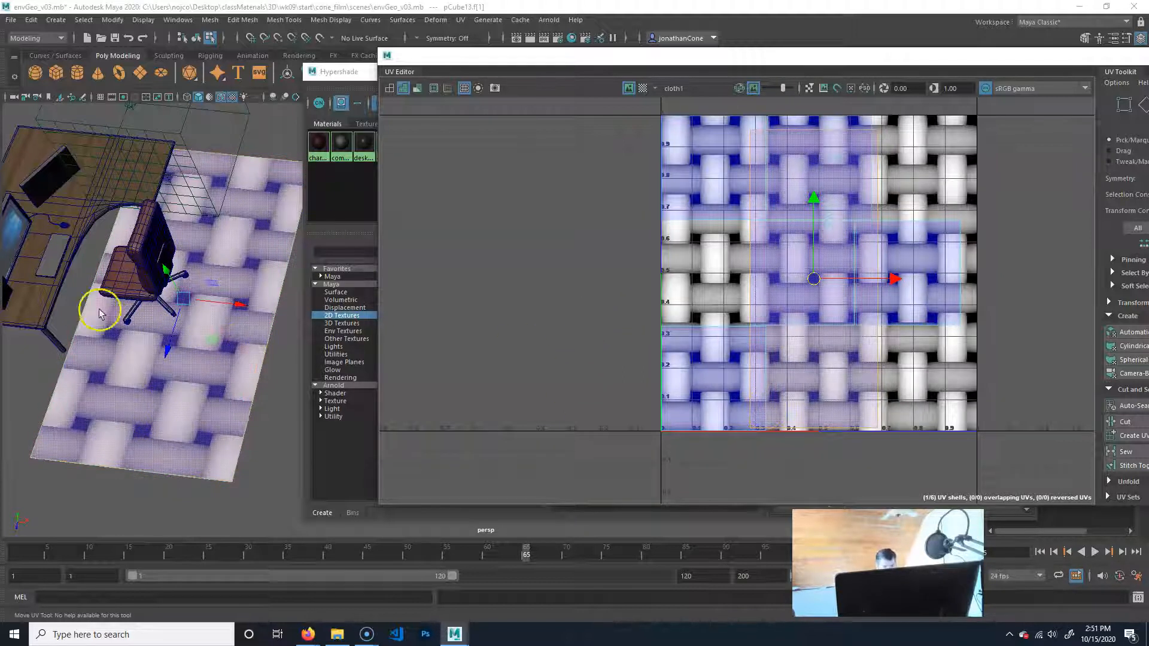
Inspect the cloth weave on the rug at close range and compare it with the UV shells.
alt+drag(179, 359, 161, 323)
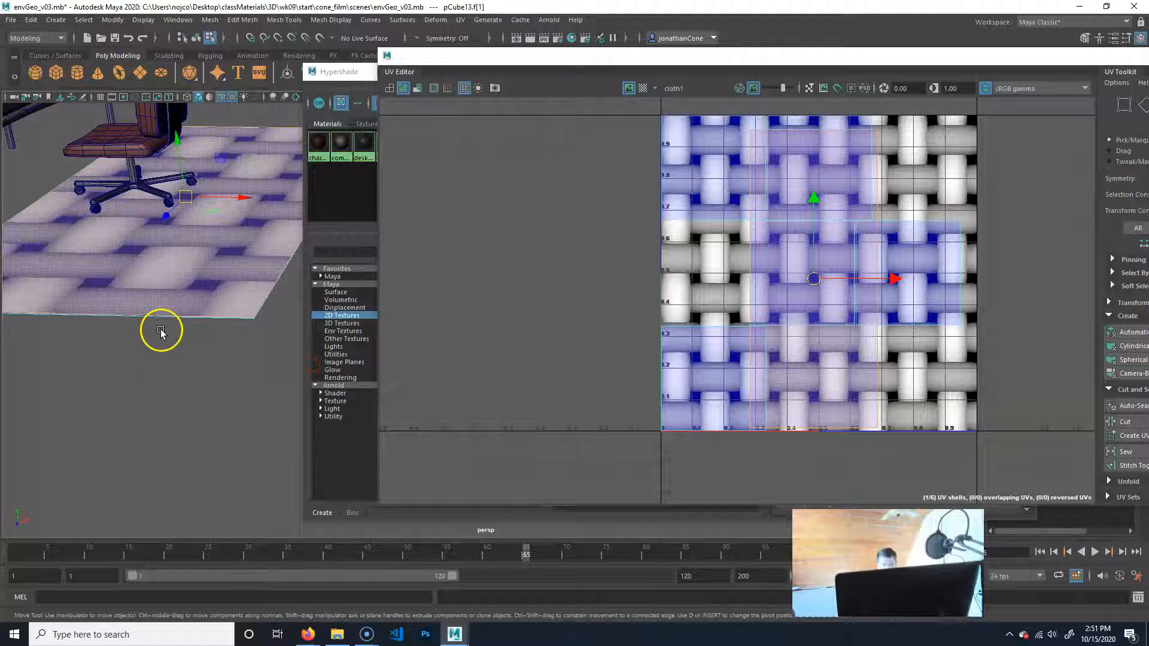
click(142, 259)
alt+drag(141, 260, 174, 254)
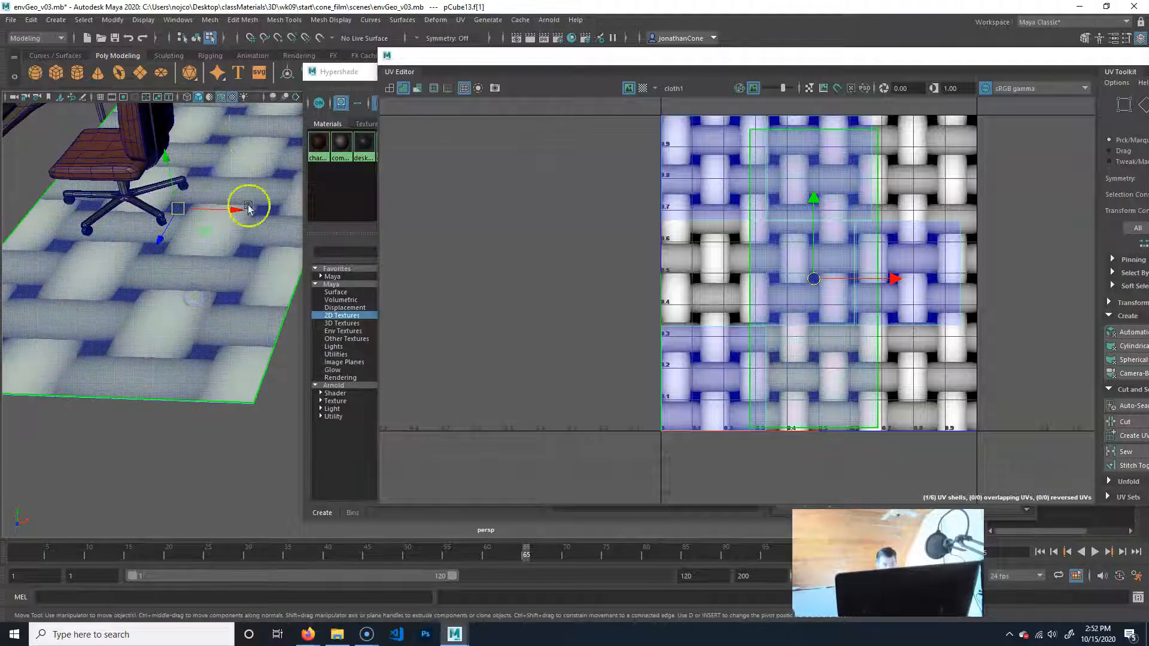
click(699, 256)
click(799, 231)
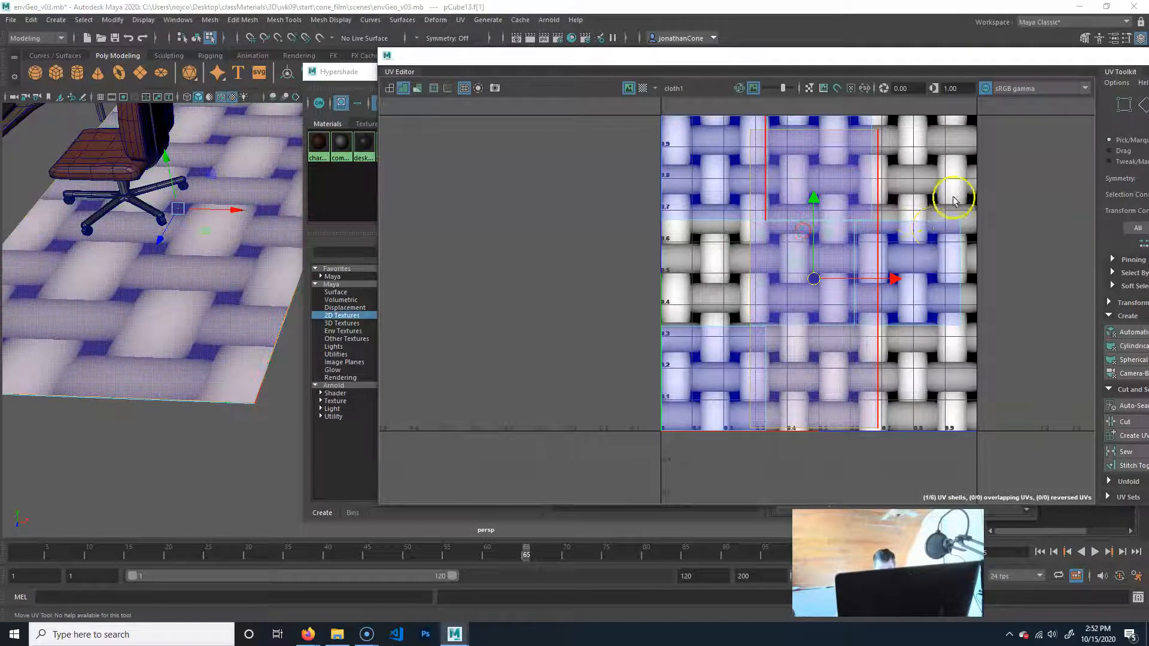
Close the UV Editor and return to object selection mode.
drag(1107, 58, 822, 58)
click(1018, 58)
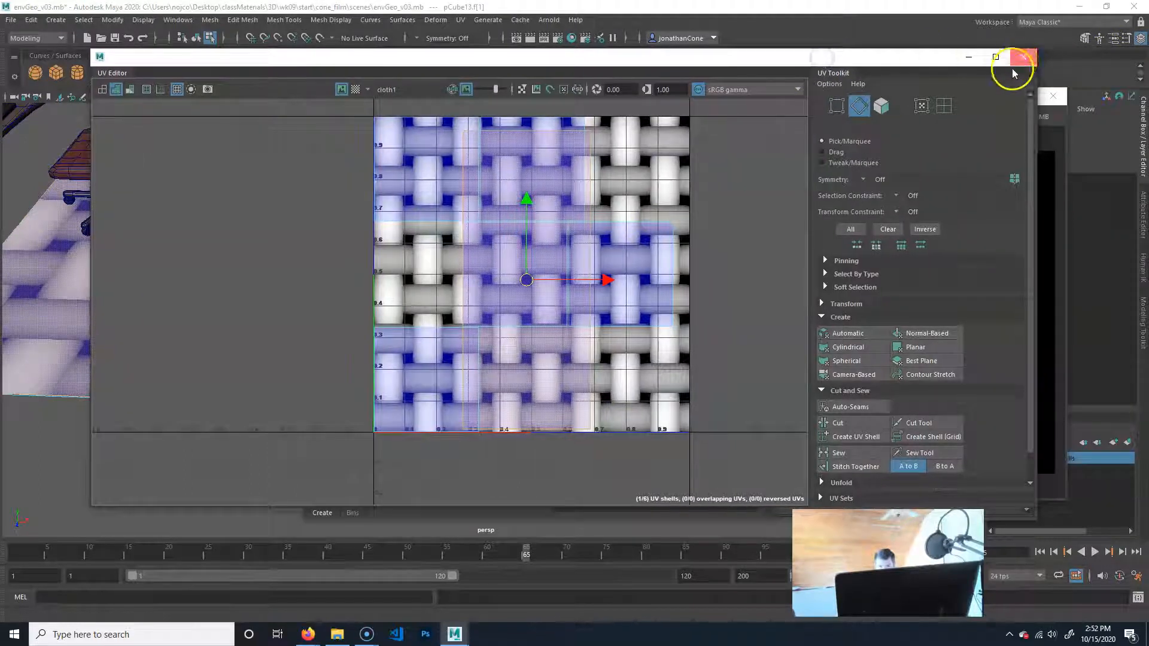
alt+middle_drag(217, 289, 230, 393)
key(F8)
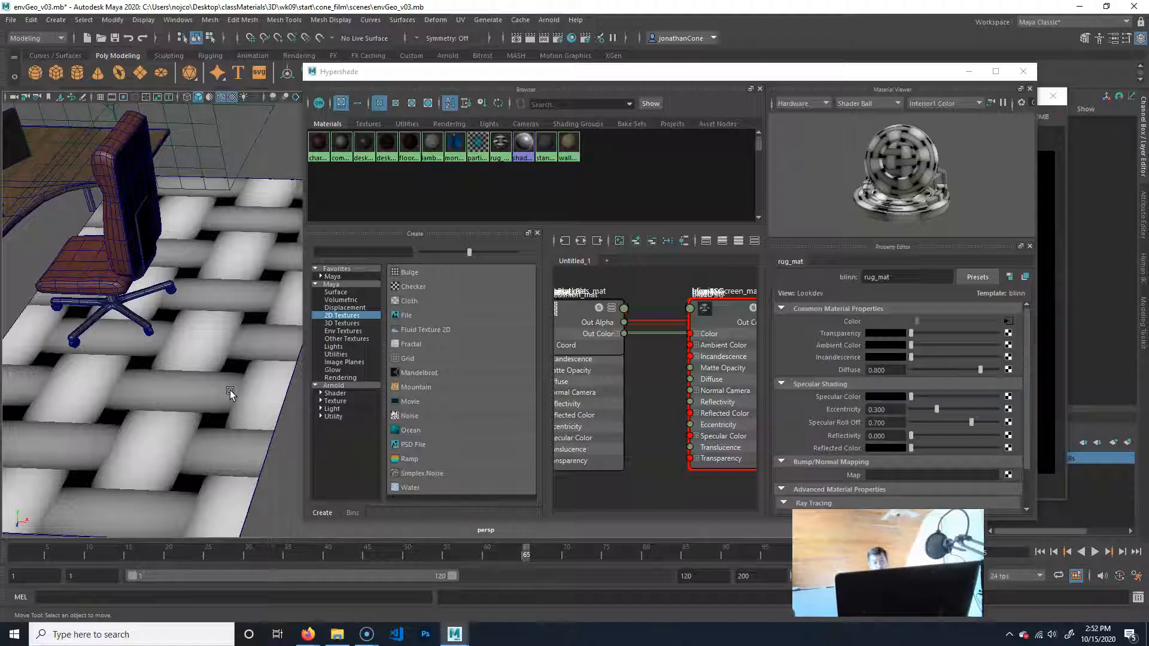
Graph the input and output connections of rug_mat in the Hypershade.
click(497, 142)
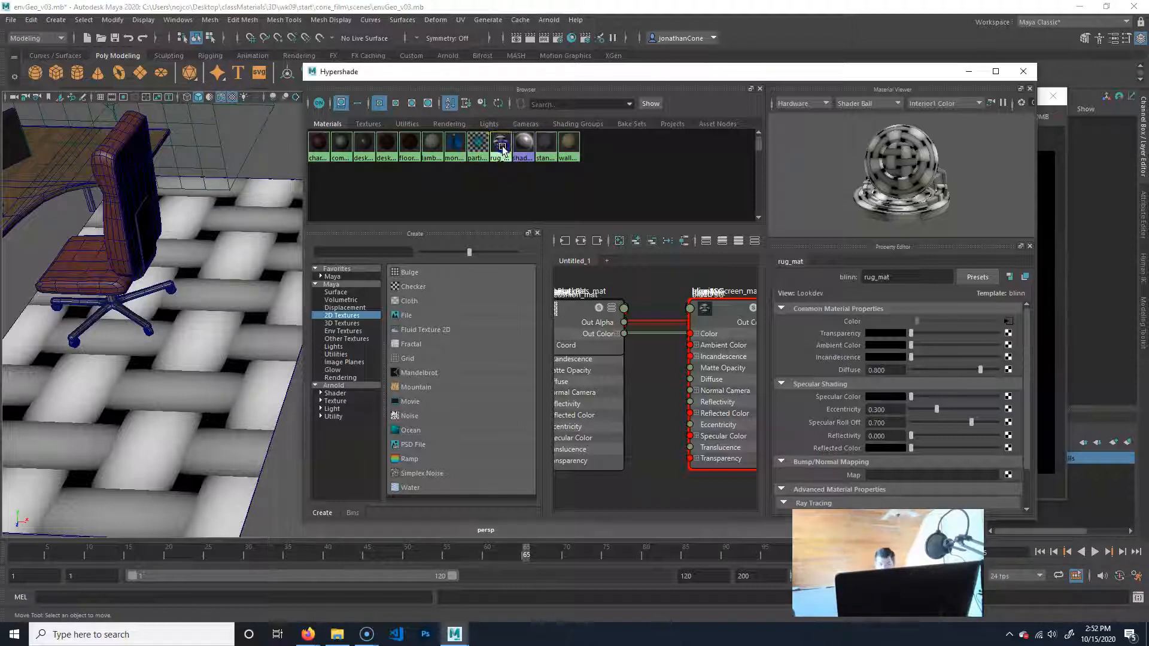
click(496, 149)
drag(533, 336, 428, 326)
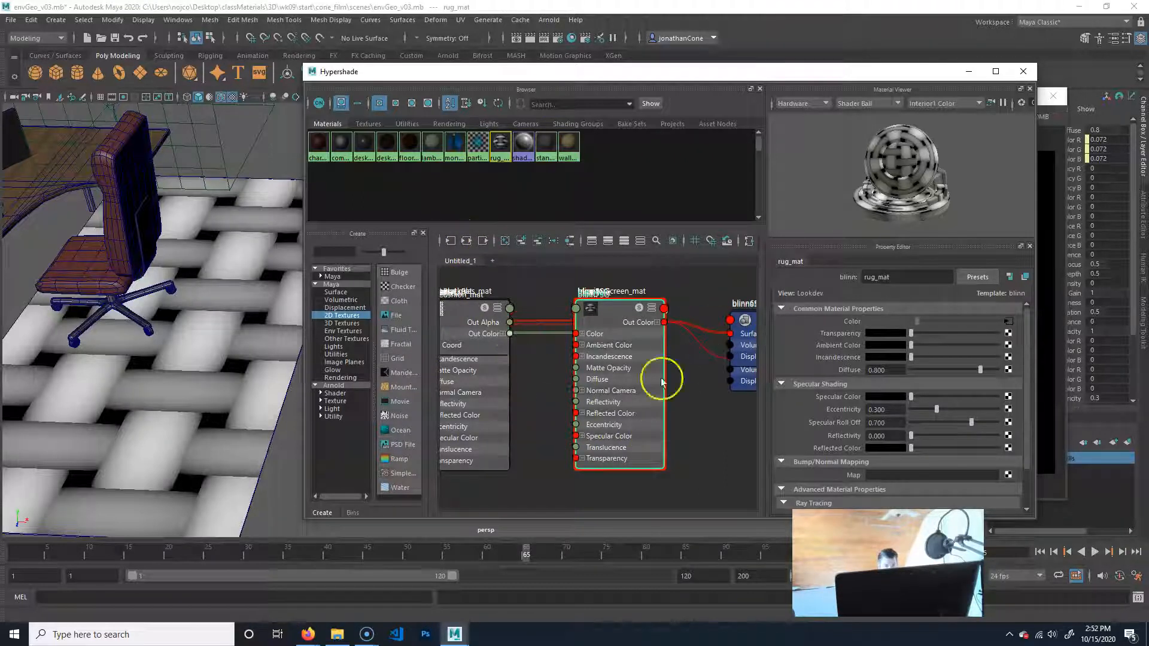
click(466, 241)
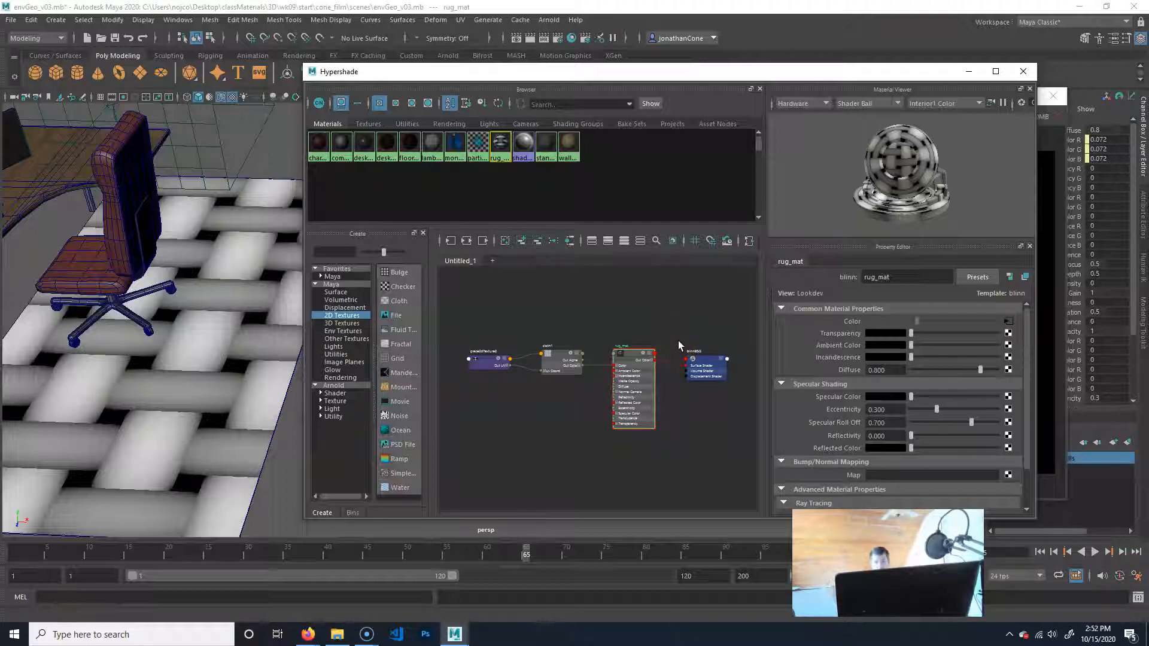
click(718, 335)
Examine the rug_mat network node by node, viewing the attributes of cloth1 and the blinn8SG shading group.
click(541, 354)
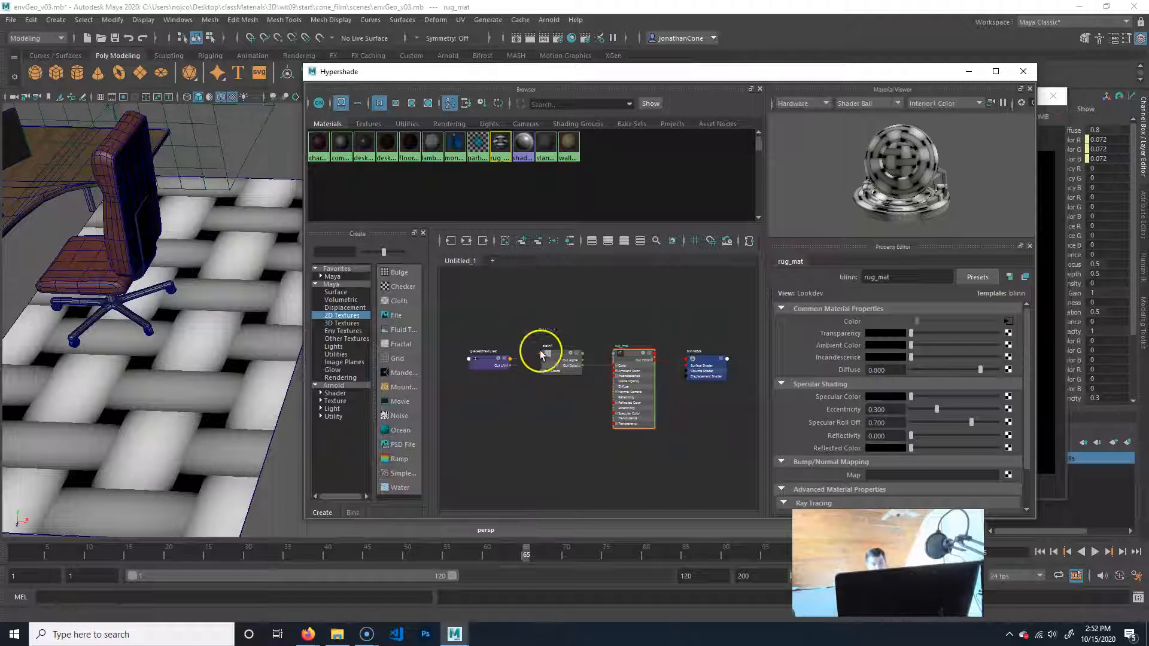
click(573, 366)
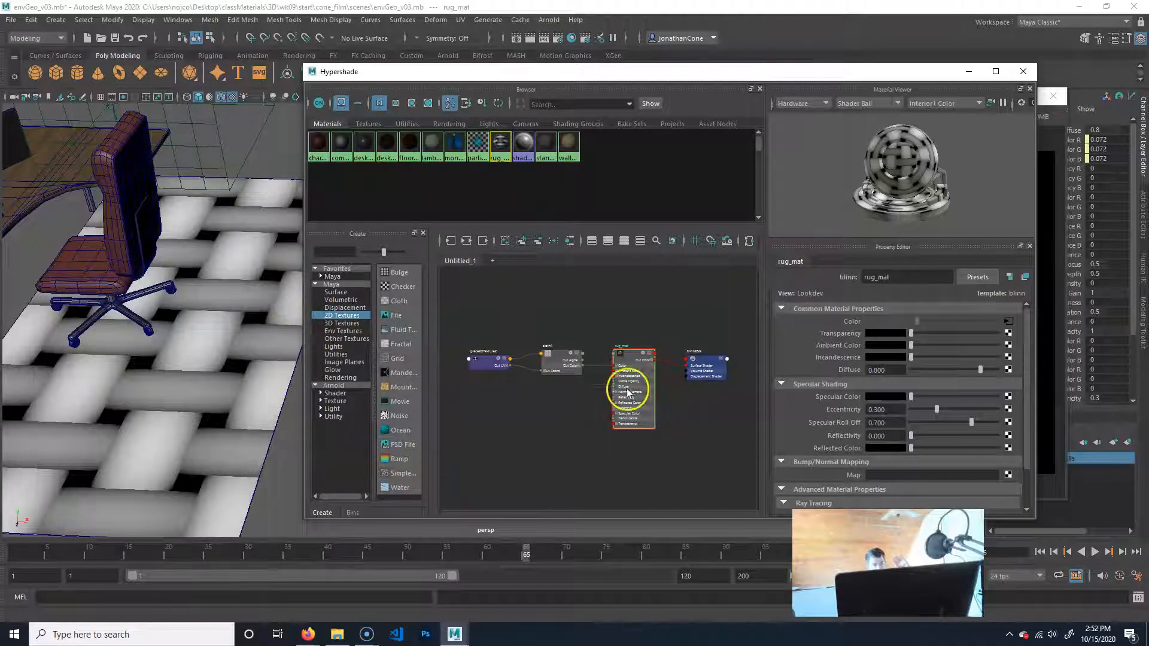
scroll(639, 405, up, 8)
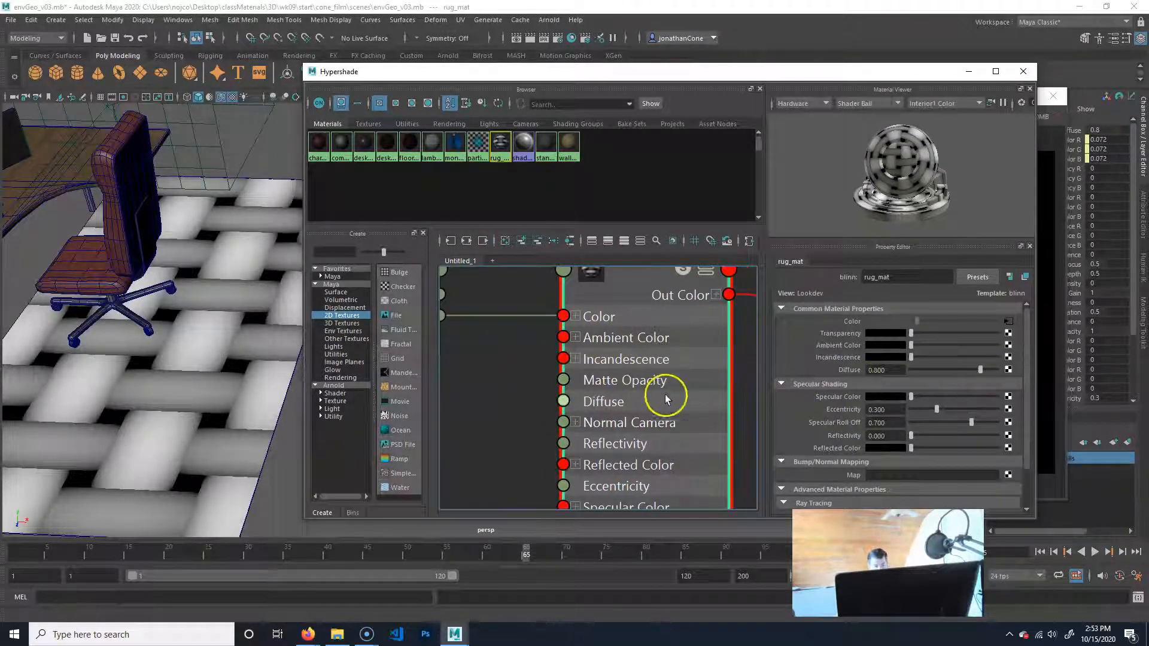
scroll(629, 386, down, 8)
mouse_move(615, 351)
mouse_down()
mouse_move(610, 368)
mouse_move(615, 360)
mouse_up()
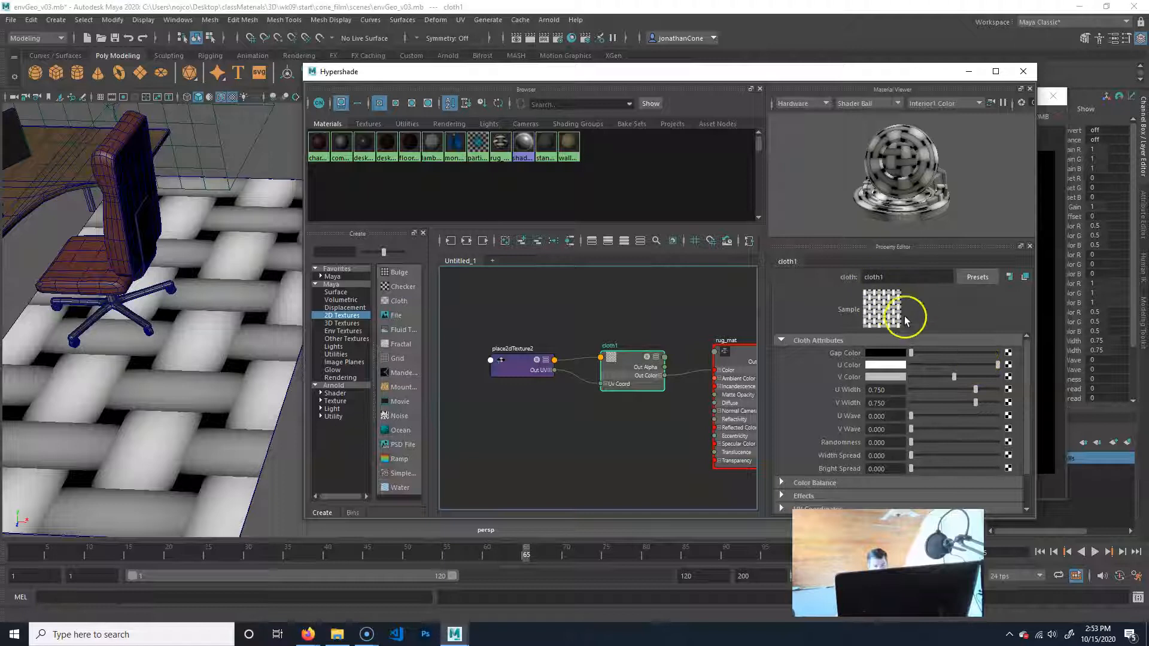
alt+middle_drag(695, 393, 477, 405)
click(651, 378)
alt+middle_drag(186, 390, 196, 387)
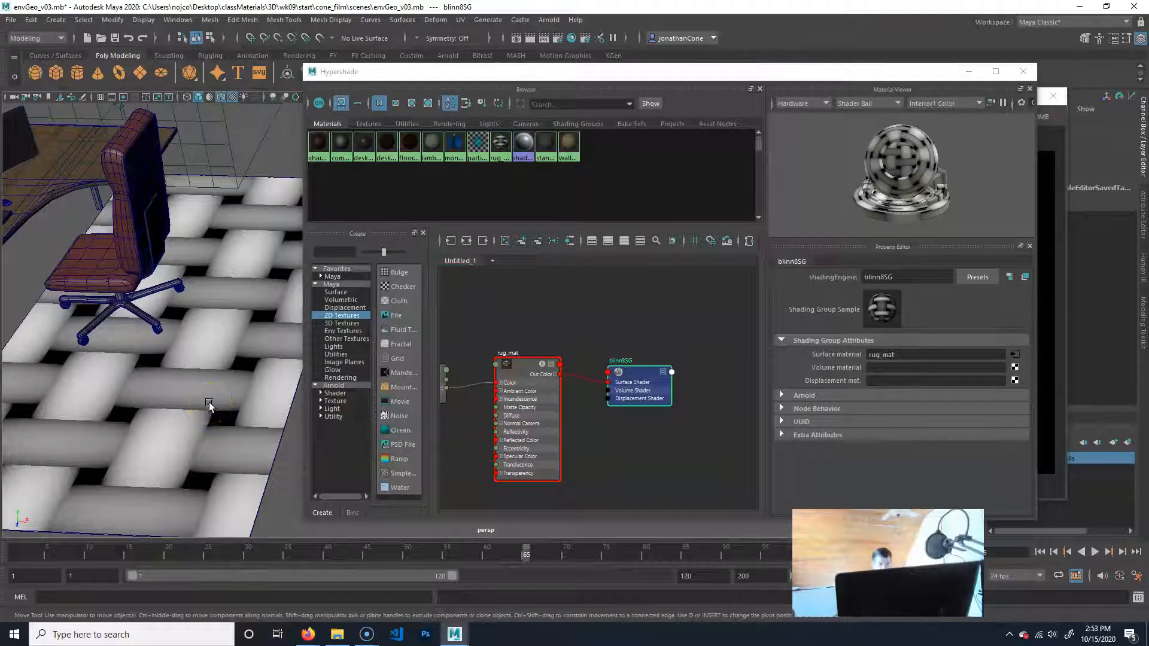
Trace the connections from blinn8SG back to cloth1 and look closely at its UV inputs.
alt+middle_drag(633, 385, 679, 370)
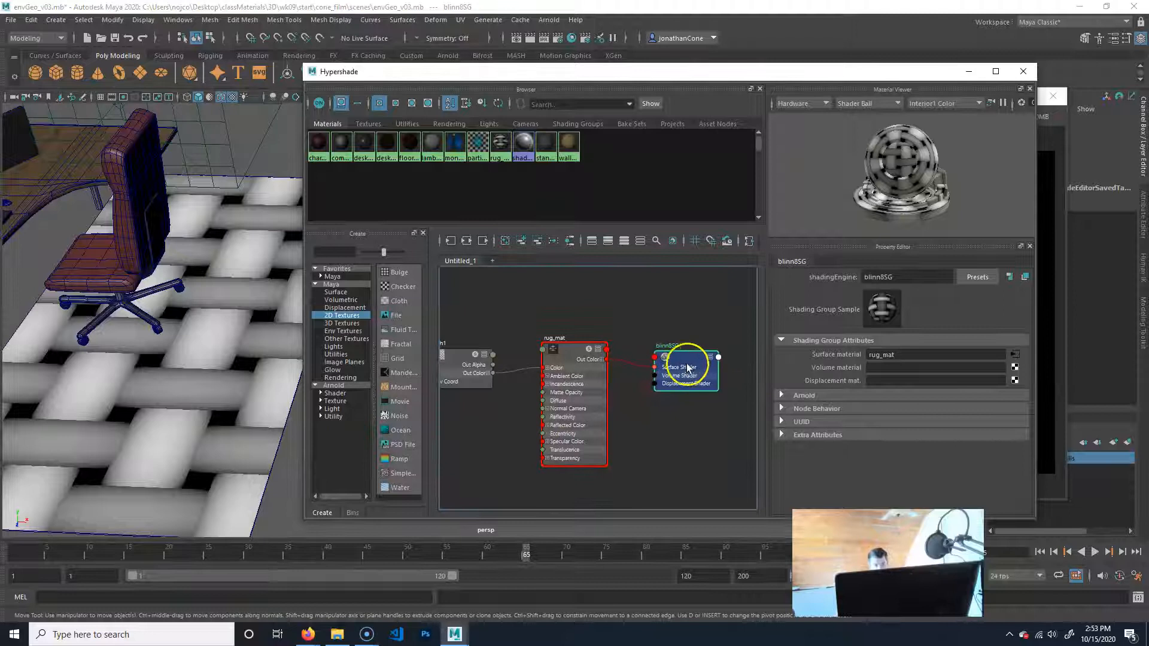
alt+middle_drag(513, 418, 616, 382)
alt+middle_drag(509, 397, 603, 380)
drag(634, 360, 633, 355)
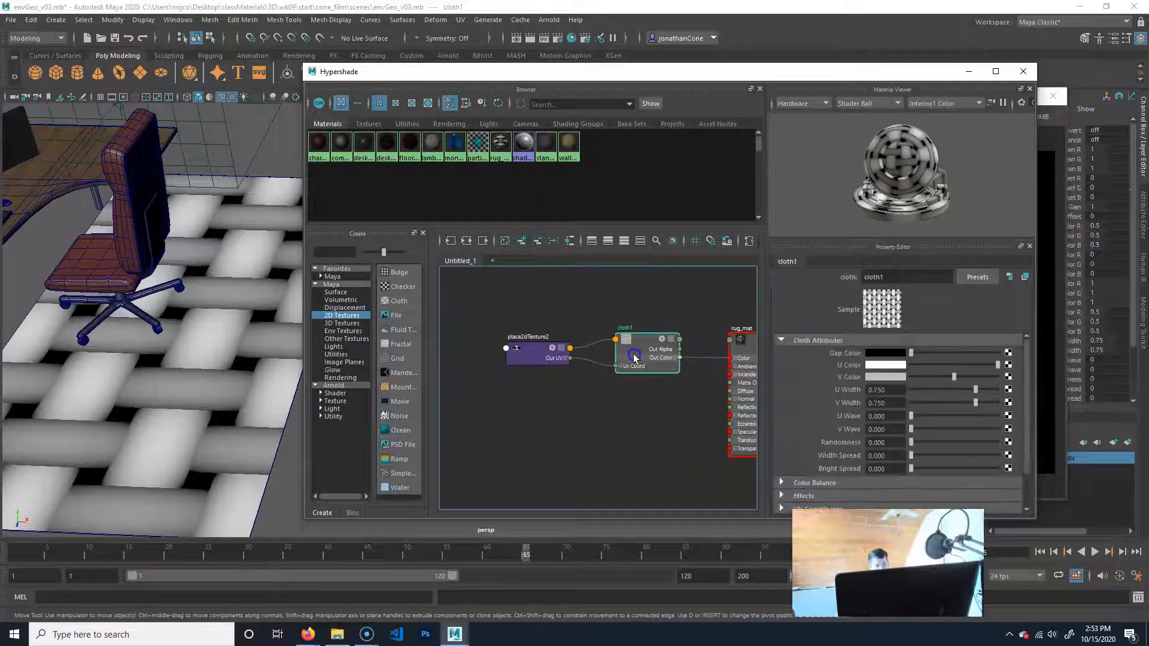
scroll(628, 385, up, 5)
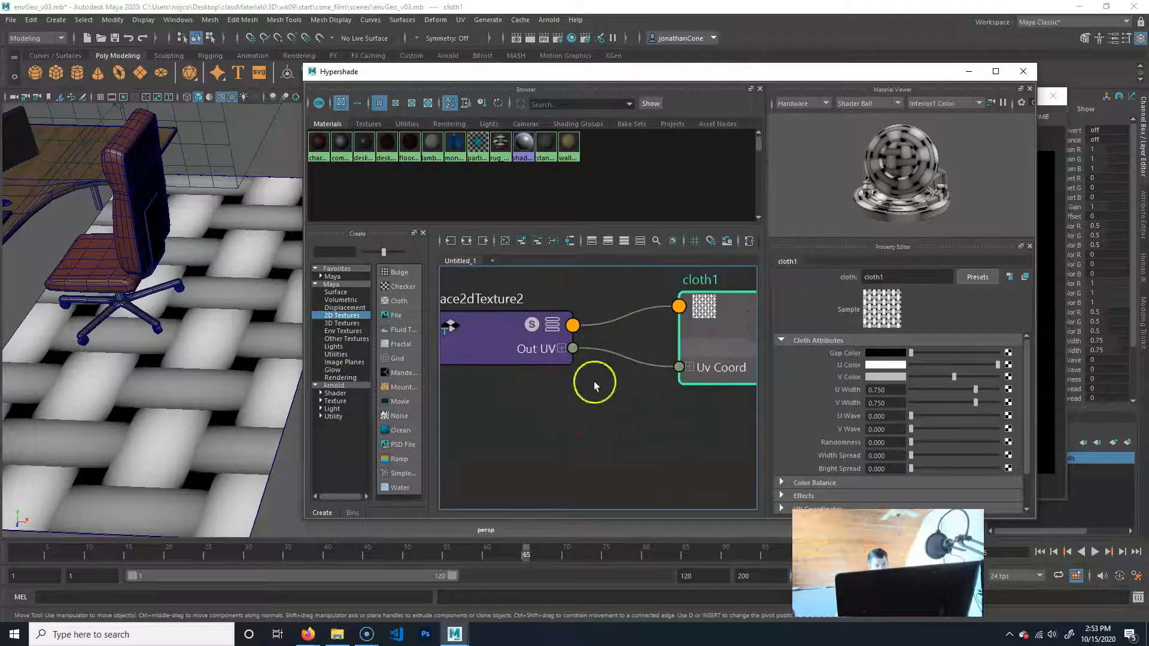
Set the place2dTexture2 node's Repeat UV to 100 by 100.
click(542, 361)
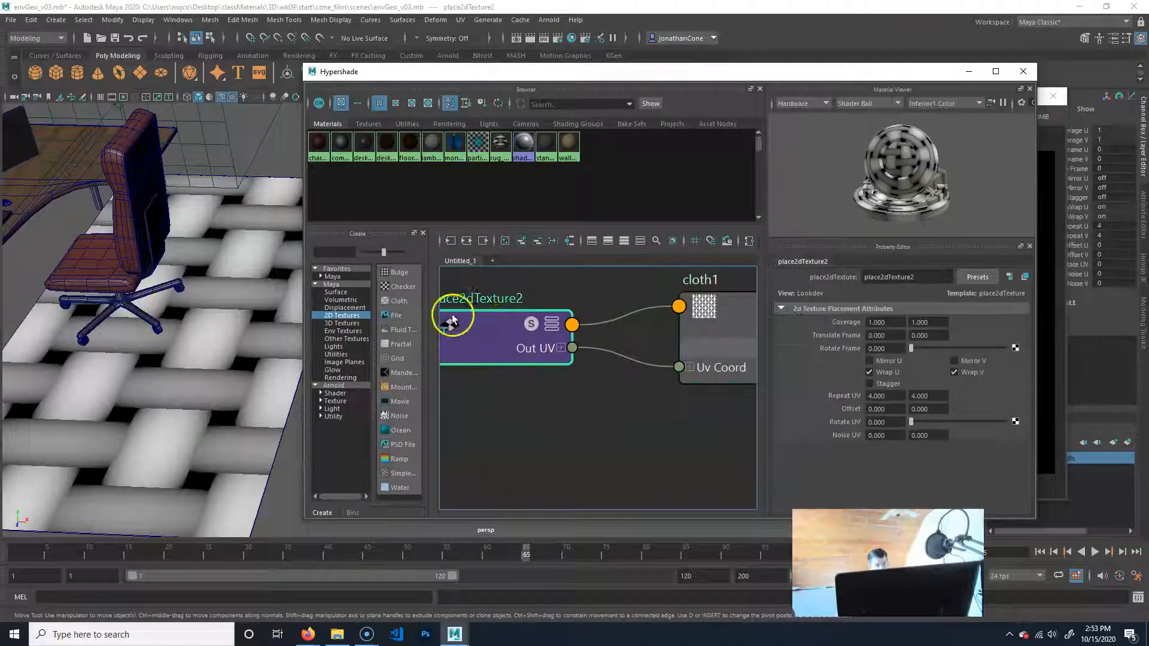
alt+drag(182, 323, 133, 351)
click(502, 304)
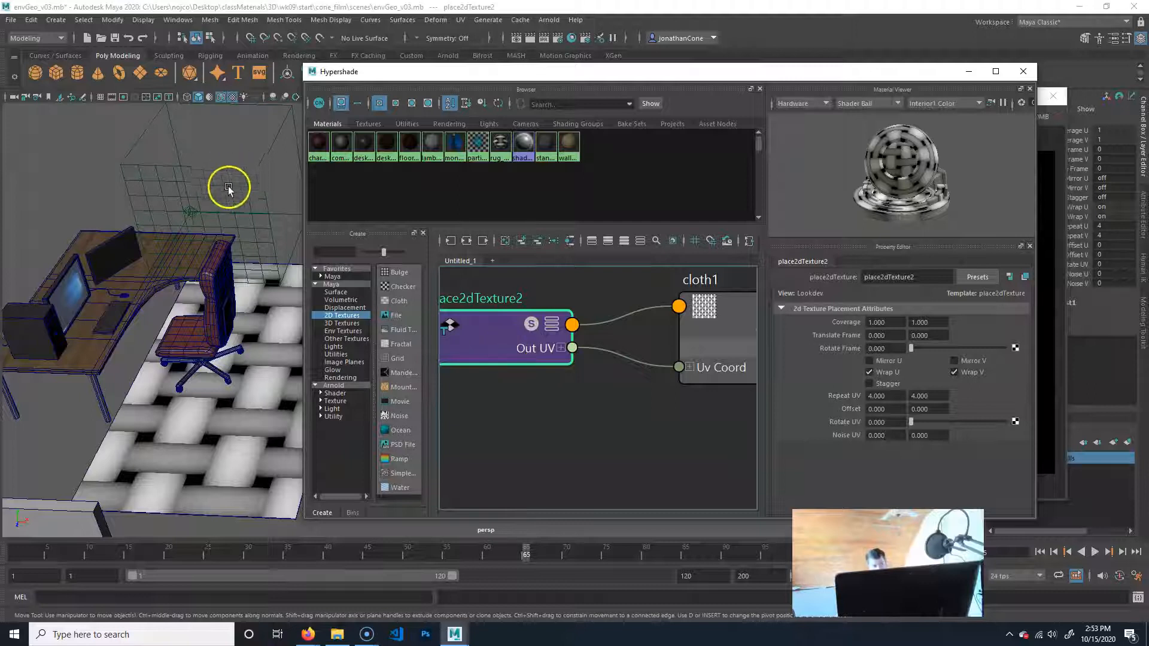
scroll(584, 386, down, 1)
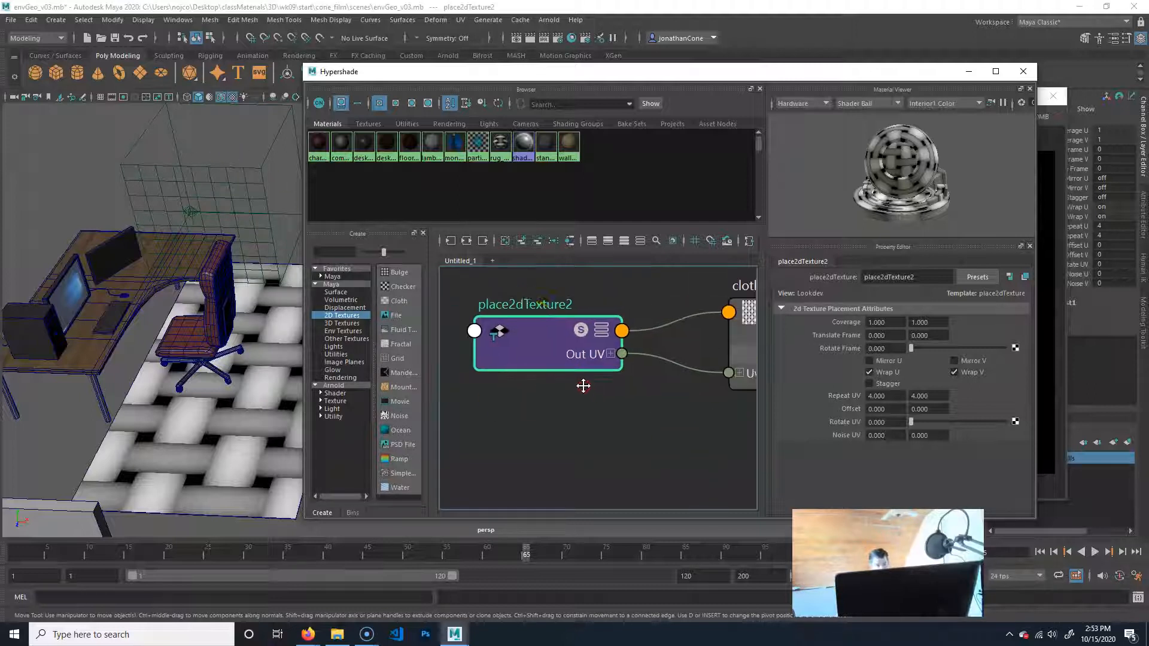
scroll(635, 410, down, 5)
alt+right_drag(510, 397, 723, 411)
alt+middle_drag(705, 401, 470, 415)
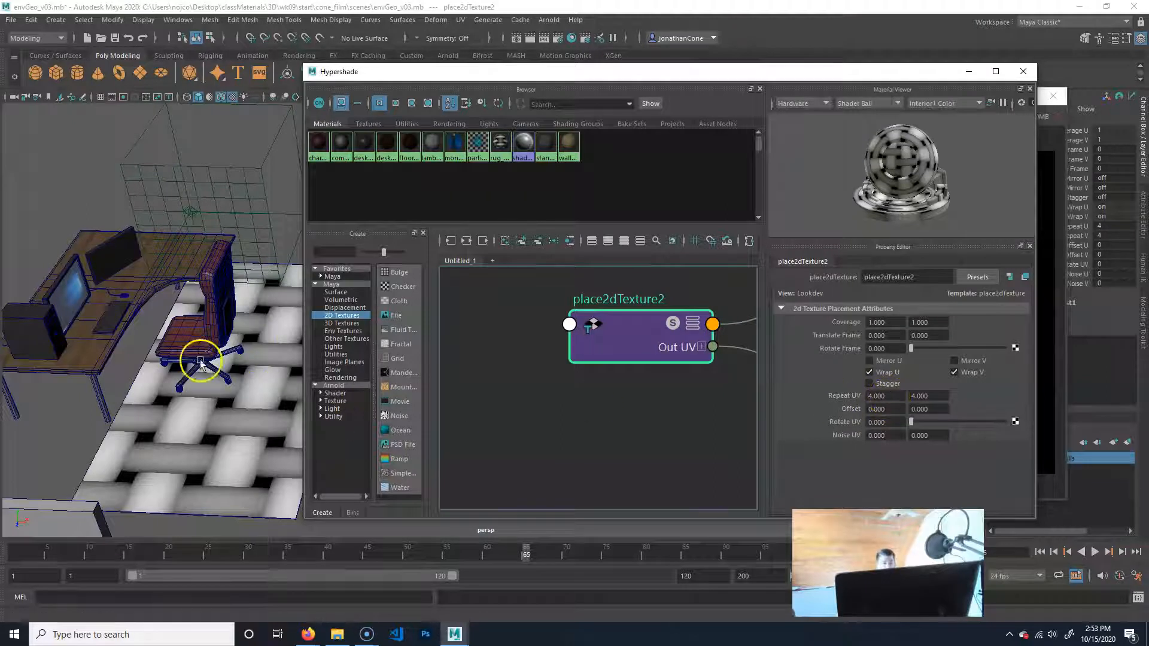
drag(895, 396, 813, 366)
text(100)
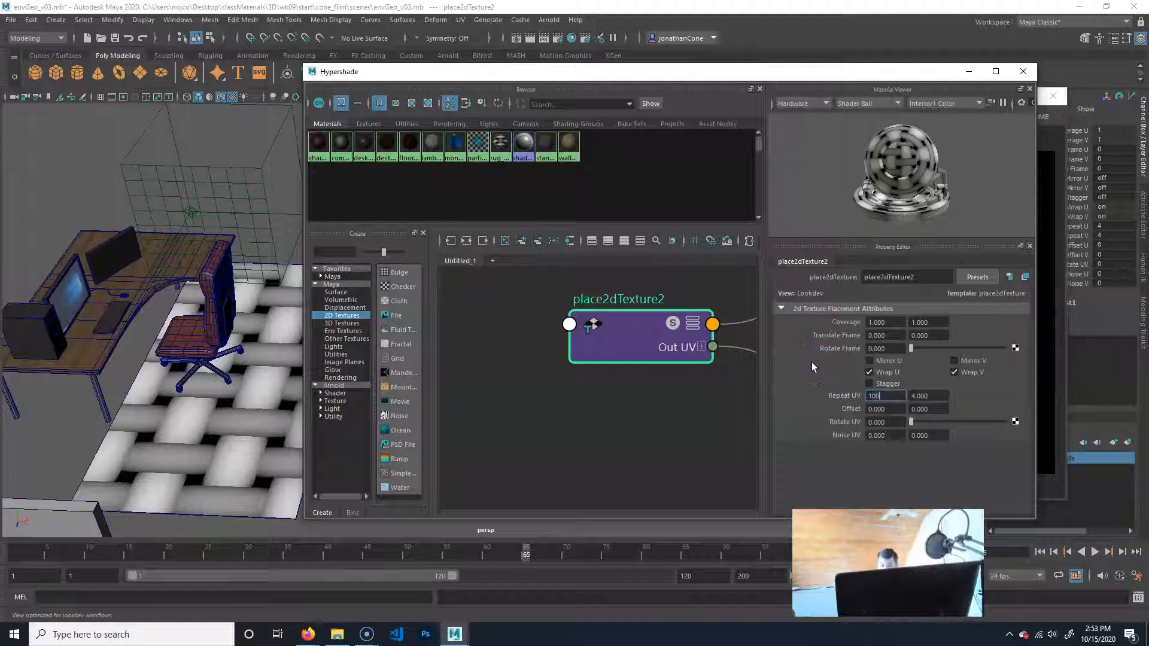
key(Tab)
text(100)
key(Return)
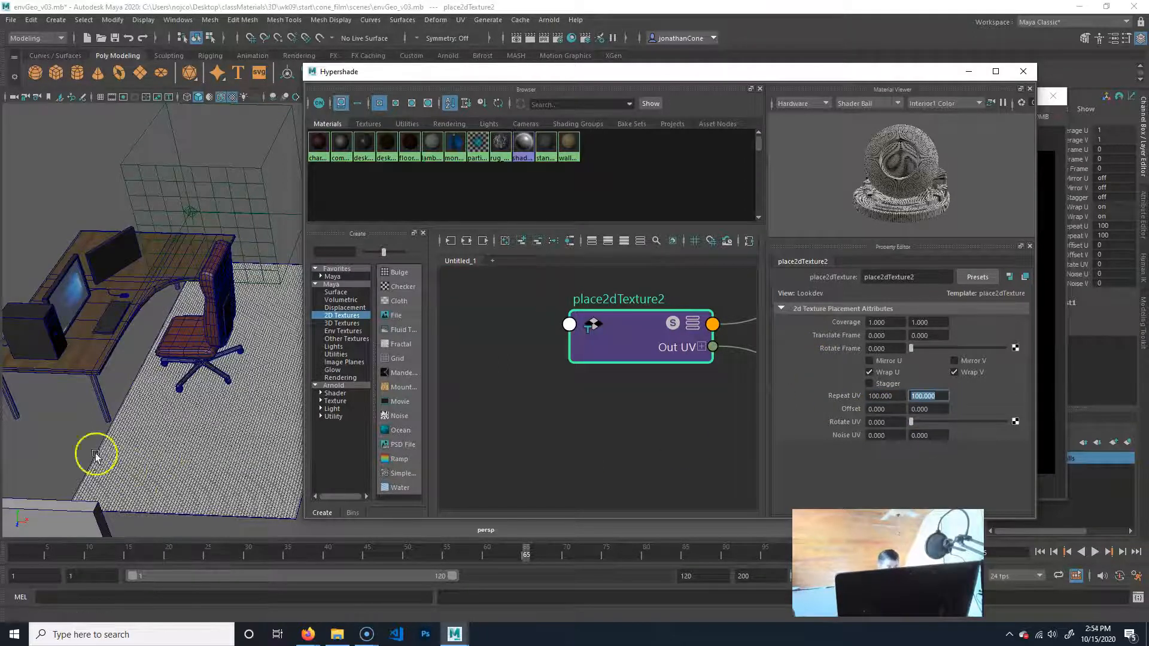
Examine the finely repeated cloth weave on the rug from several angles and at close range.
alt+right_drag(97, 455, 210, 390)
alt+middle_drag(210, 390, 256, 300)
alt+right_drag(256, 300, 242, 354)
alt+middle_drag(55, 434, 311, 436)
alt+right_drag(119, 413, 164, 408)
alt+middle_drag(163, 408, 149, 439)
alt+right_drag(199, 426, 171, 432)
alt+drag(171, 432, 145, 427)
alt+right_drag(145, 427, 198, 411)
alt+middle_drag(126, 418, 230, 426)
alt+right_drag(230, 426, 264, 435)
alt+middle_drag(96, 423, 237, 426)
alt+right_drag(161, 515, 136, 477)
alt+drag(200, 467, 41, 450)
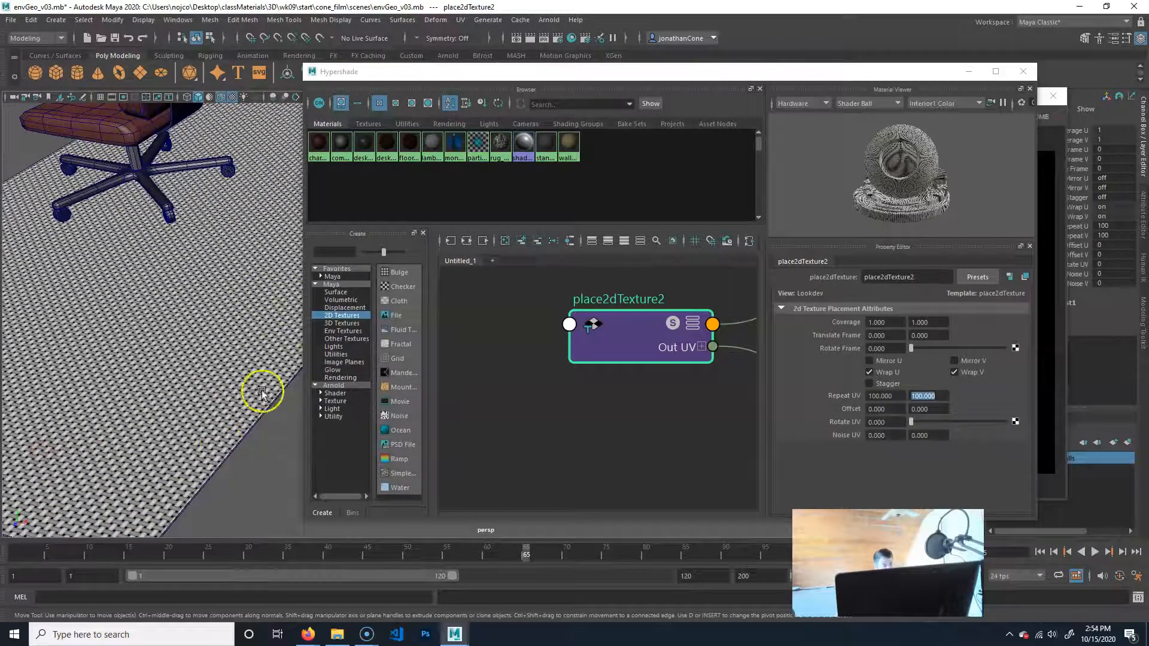
Set the place2dTexture2 node's Repeat UV to 250 by 250 for a finer cloth weave on the rug.
alt+right_drag(160, 411, 196, 417)
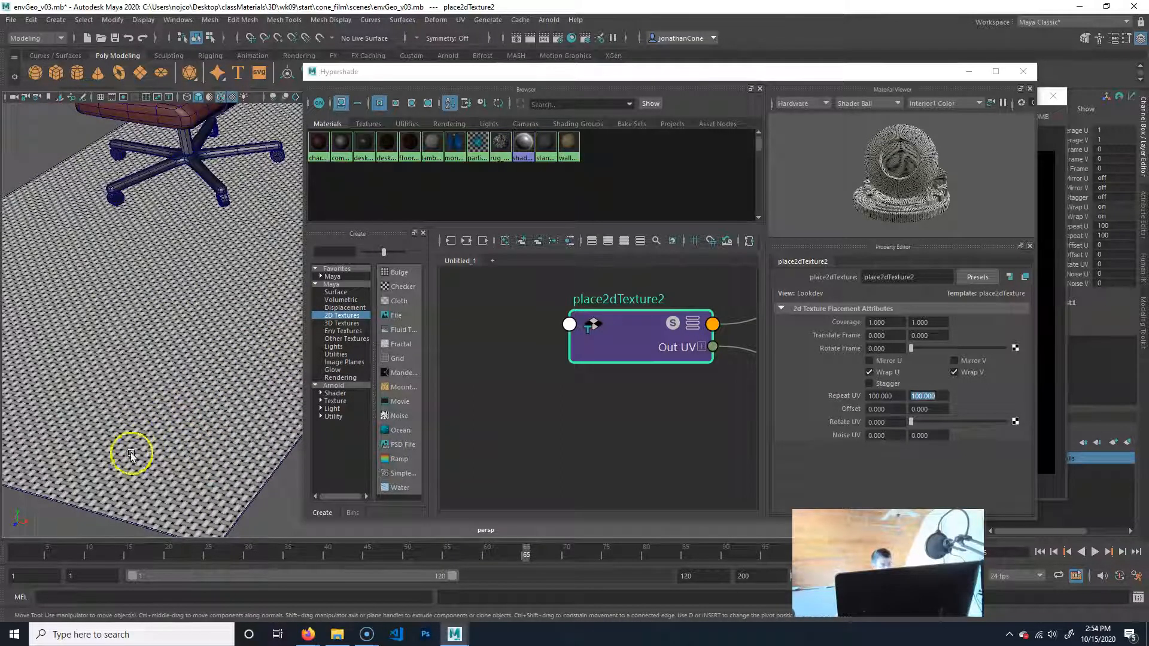
drag(899, 398, 813, 399)
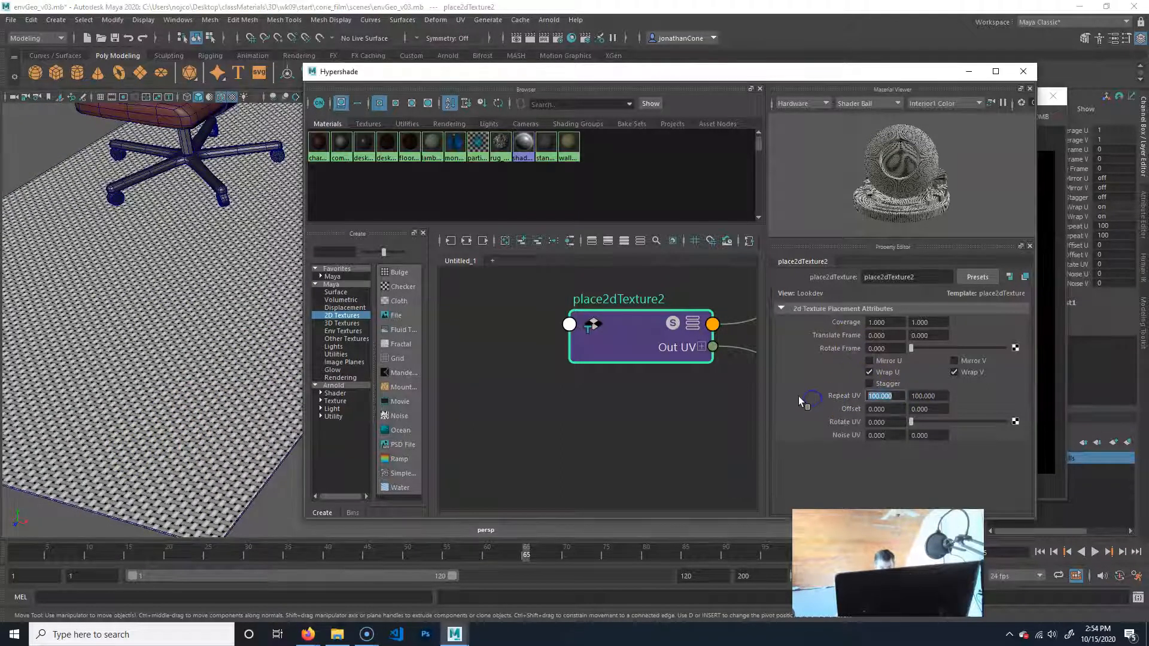
text(250)
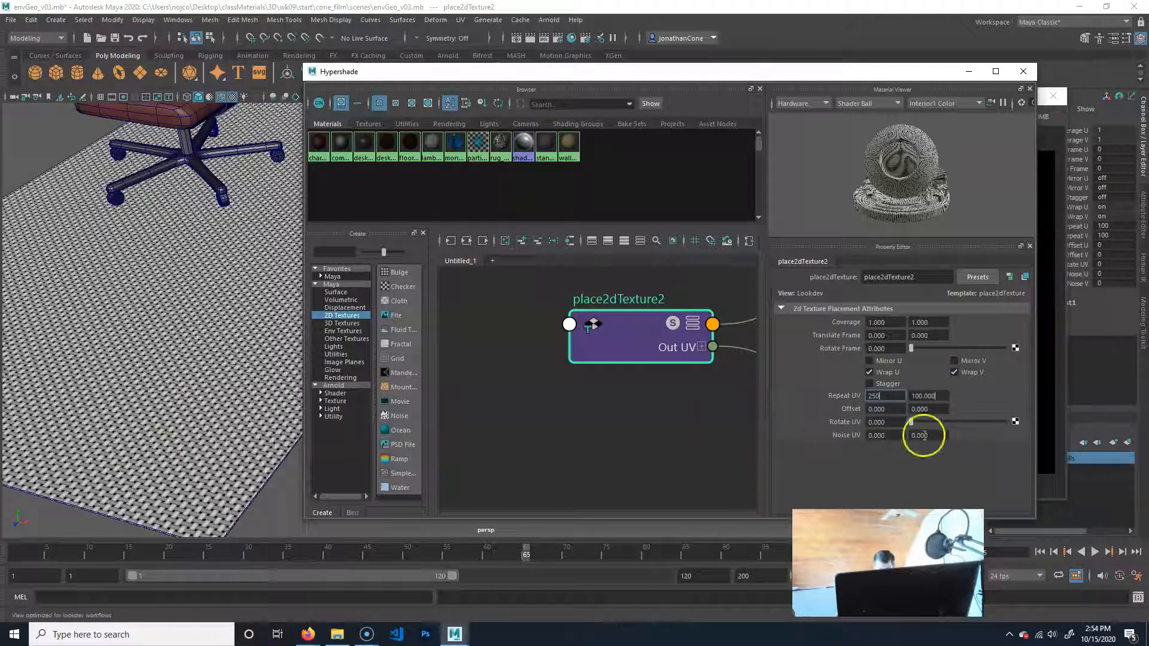
key(Tab)
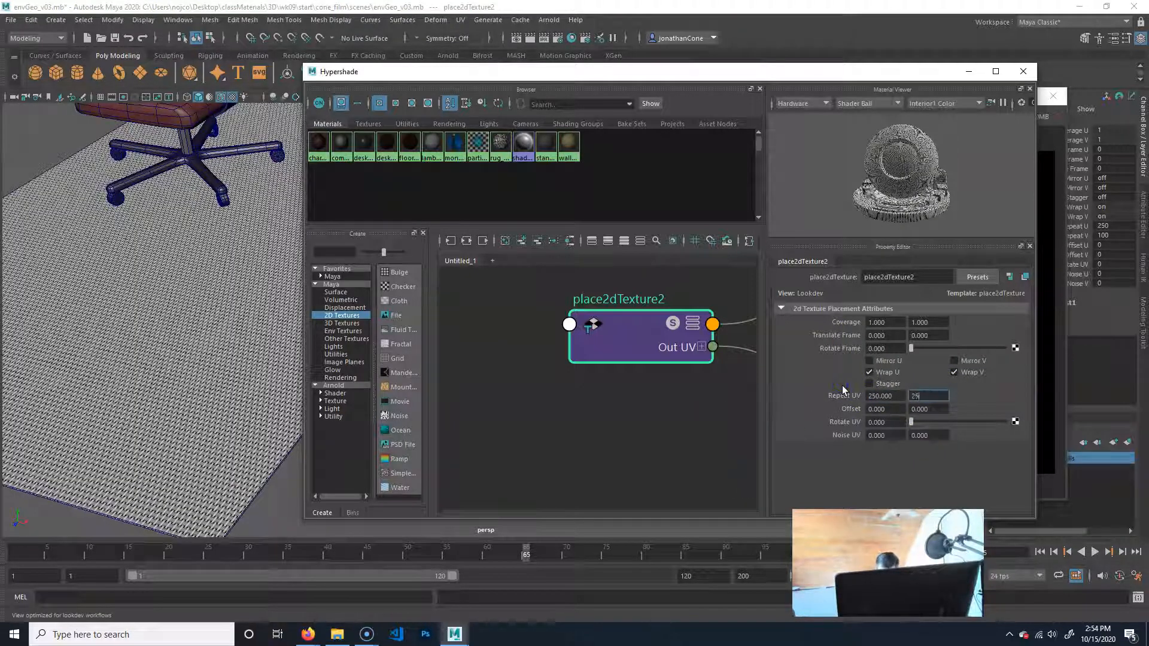
text(250)
key(Return)
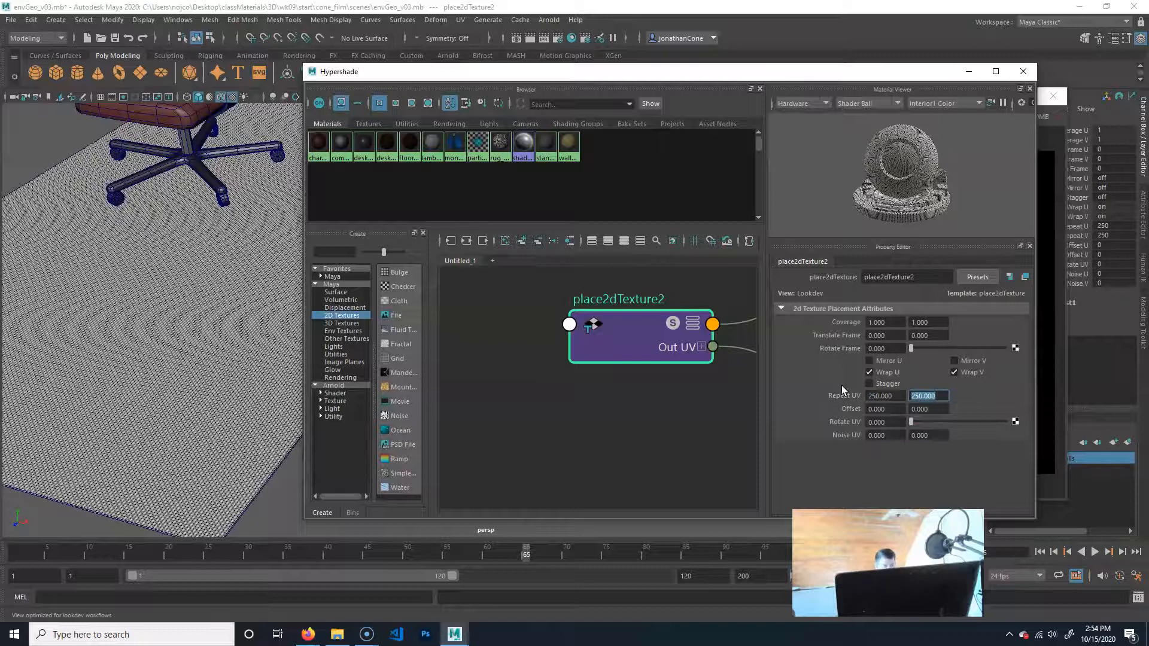
Examine the denser weave on the rug up close and from farther away, and bring the rug_mat network back into view.
alt+middle_drag(151, 366, 205, 353)
alt+right_drag(98, 387, 155, 391)
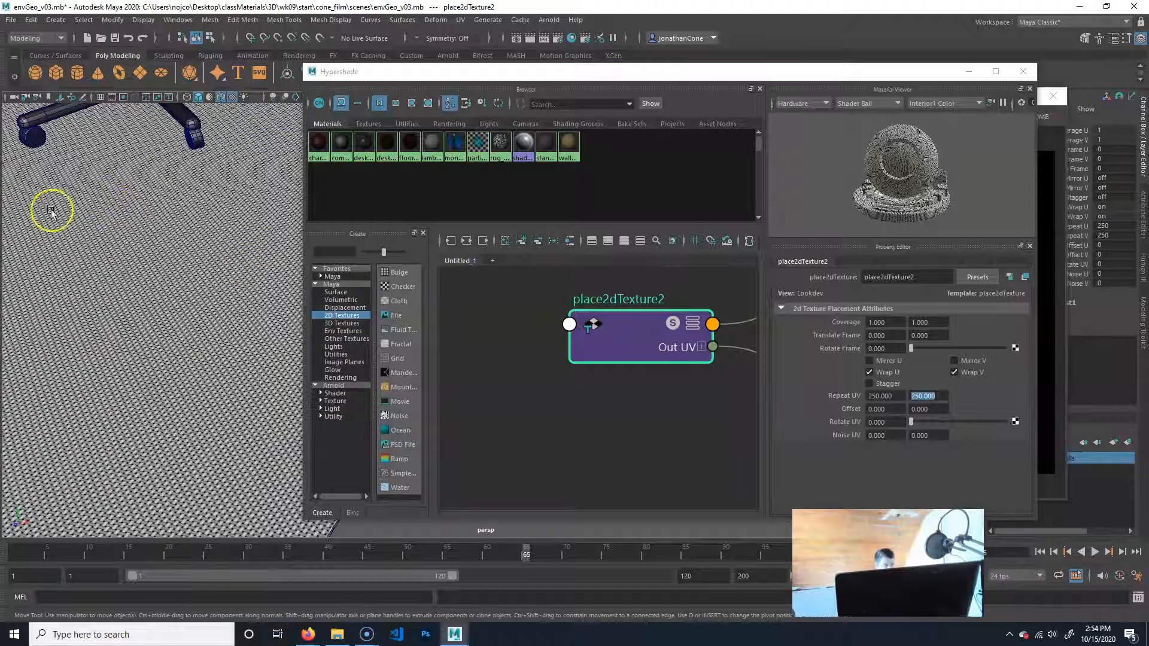
alt+drag(226, 458, 246, 434)
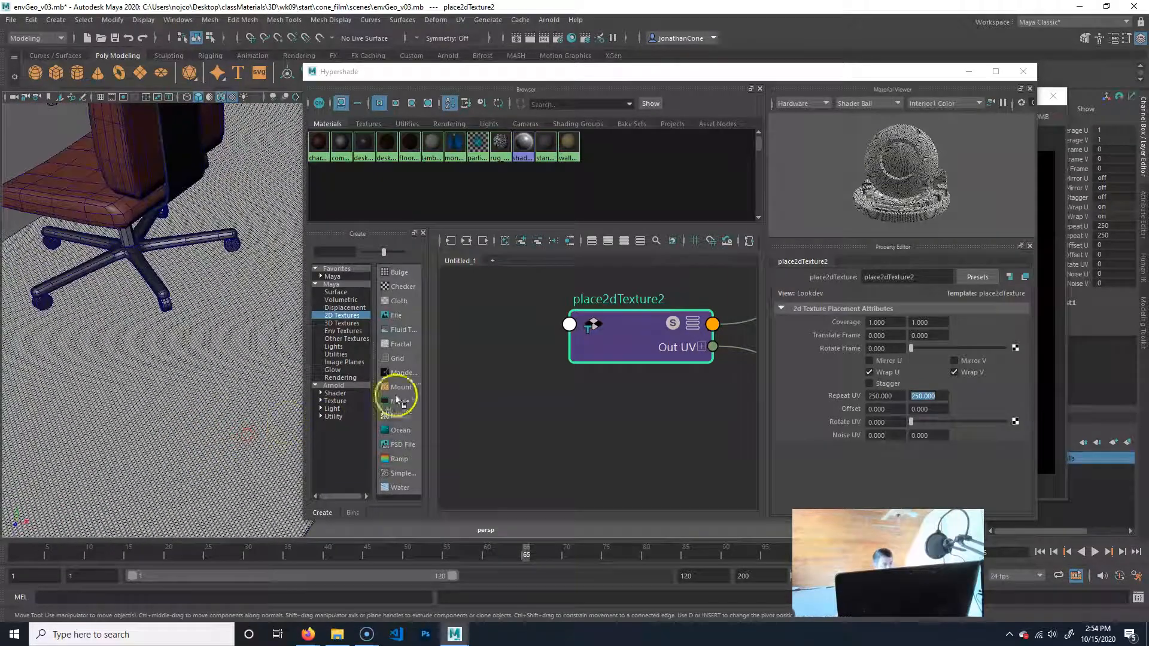
click(598, 464)
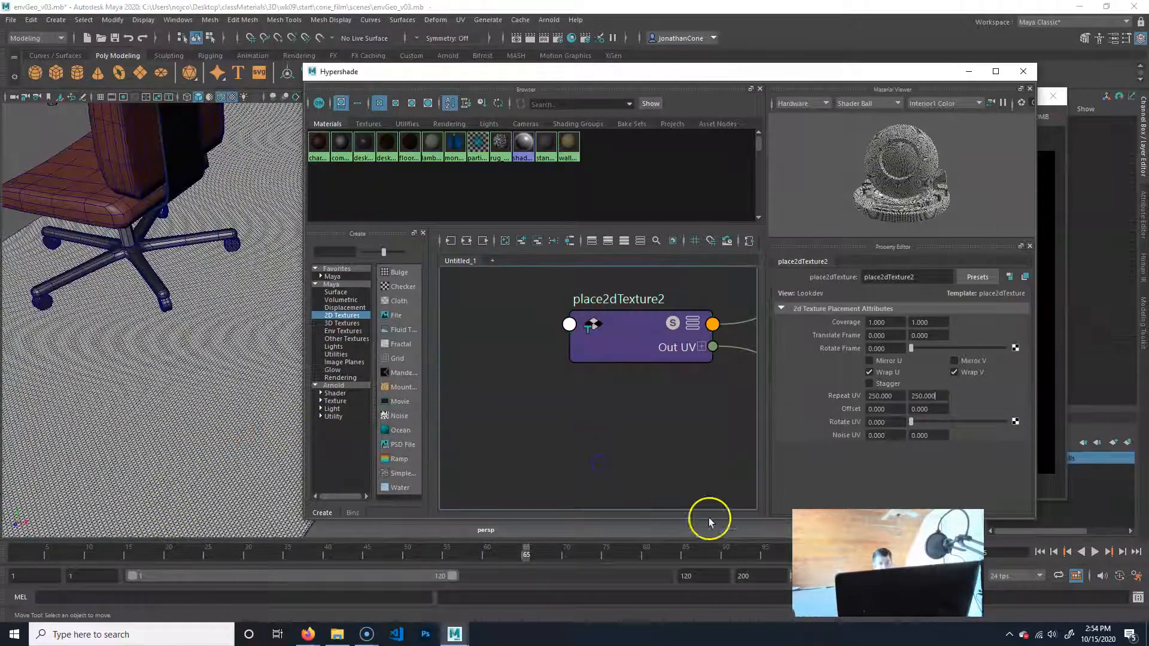
alt+middle_drag(692, 394, 445, 373)
alt+middle_drag(676, 375, 595, 441)
alt+right_drag(701, 404, 502, 407)
alt+middle_drag(649, 401, 524, 370)
mouse_move(672, 390)
alt+middle_down()
mouse_move(608, 379)
mouse_move(673, 389)
alt+middle_up()
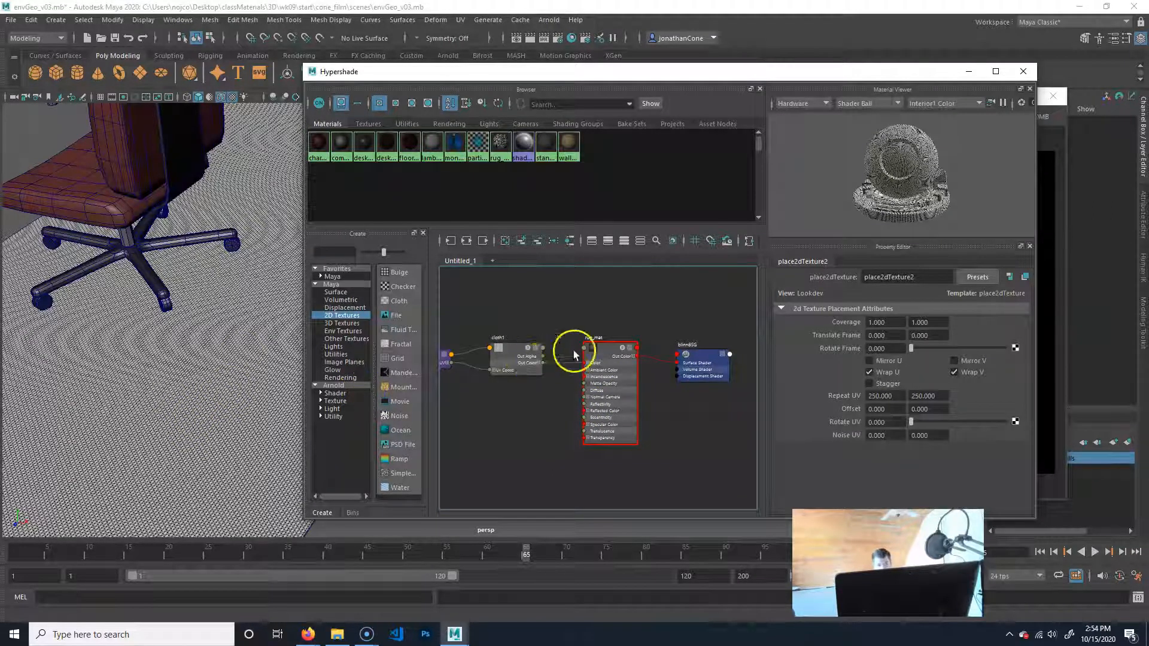
Set the cloth1 texture's U Color to red and its V Color to white.
click(514, 346)
click(963, 362)
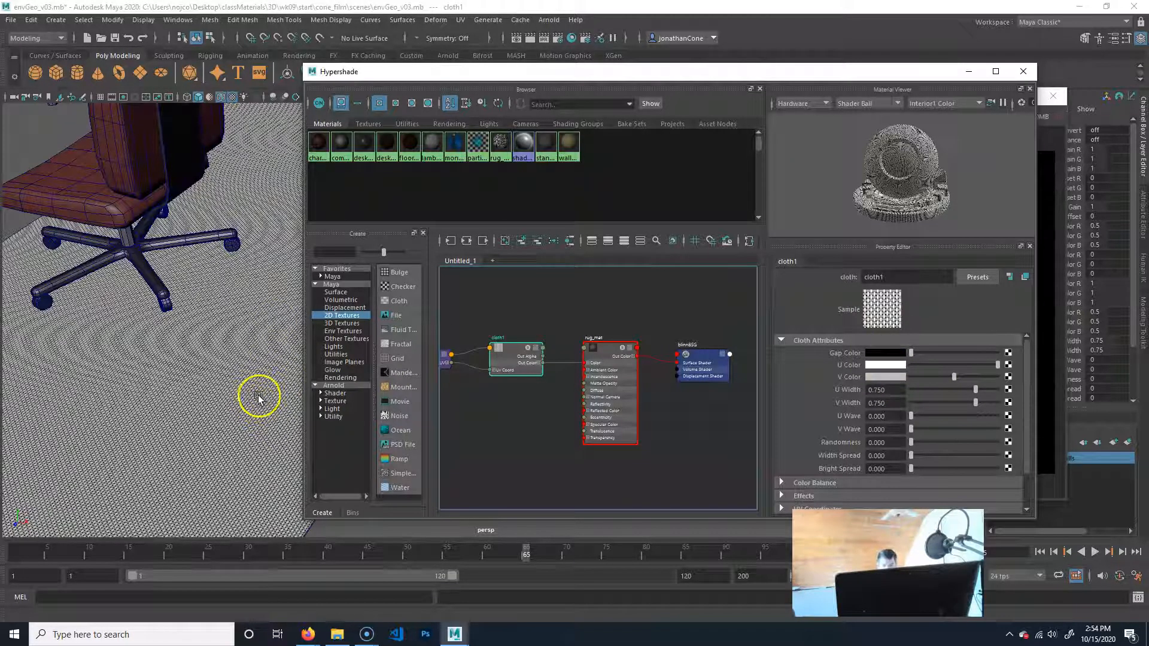
alt+right_drag(128, 444, 170, 439)
alt+middle_drag(170, 439, 204, 425)
alt+right_drag(129, 446, 215, 436)
alt+middle_drag(216, 422, 217, 406)
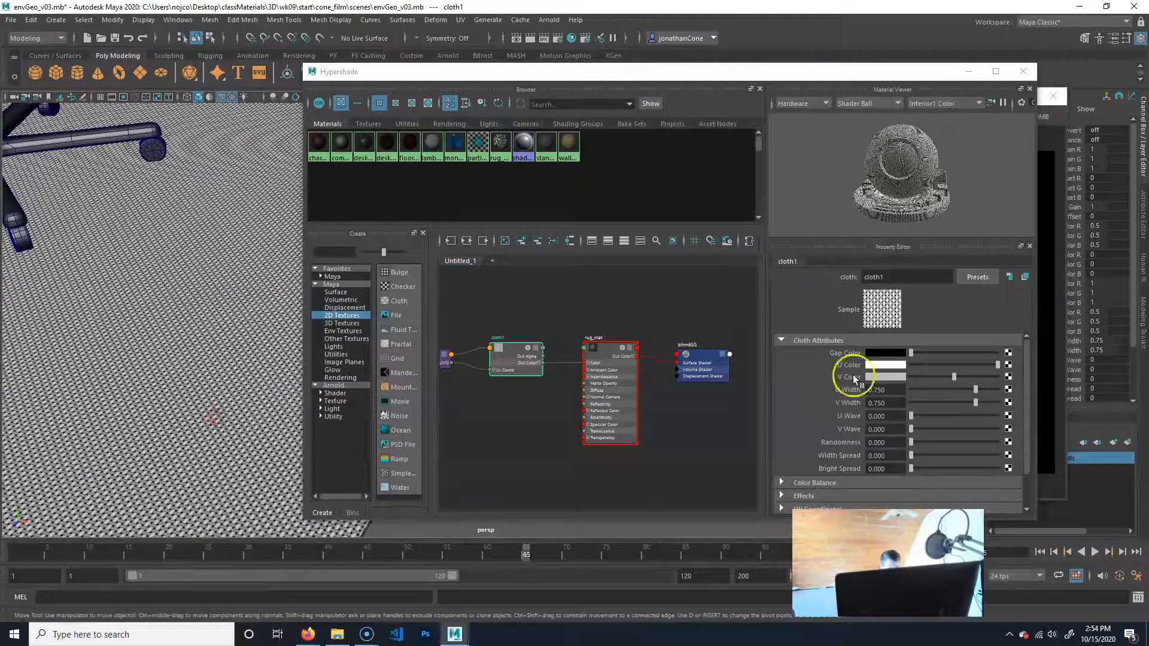
click(886, 365)
click(844, 337)
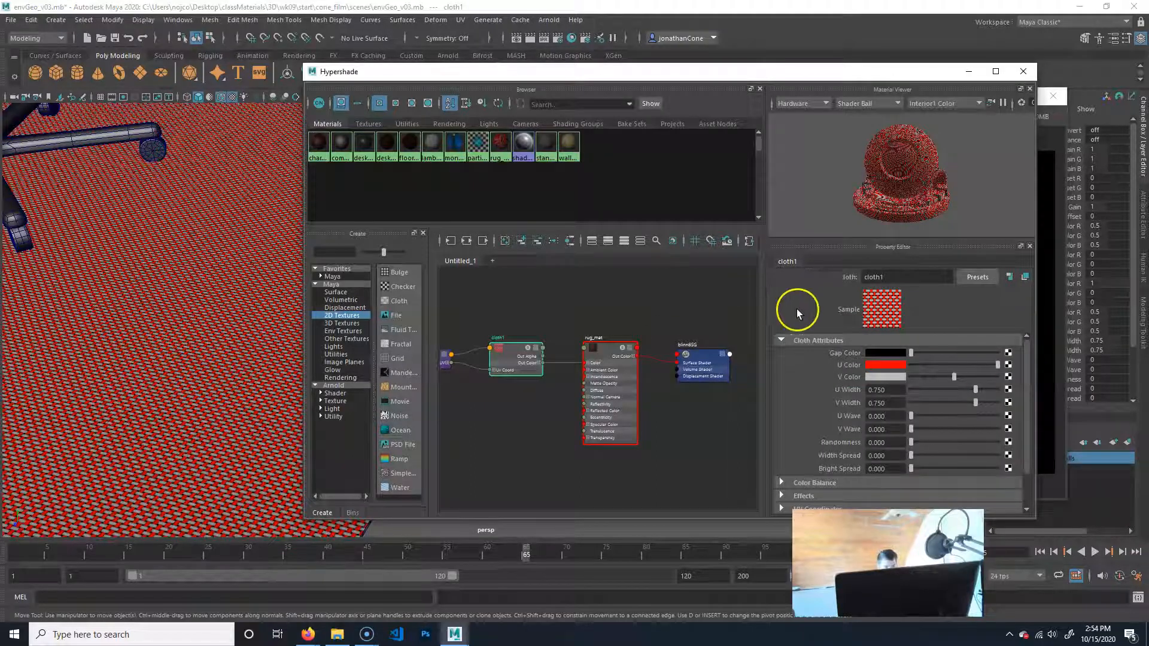
click(886, 377)
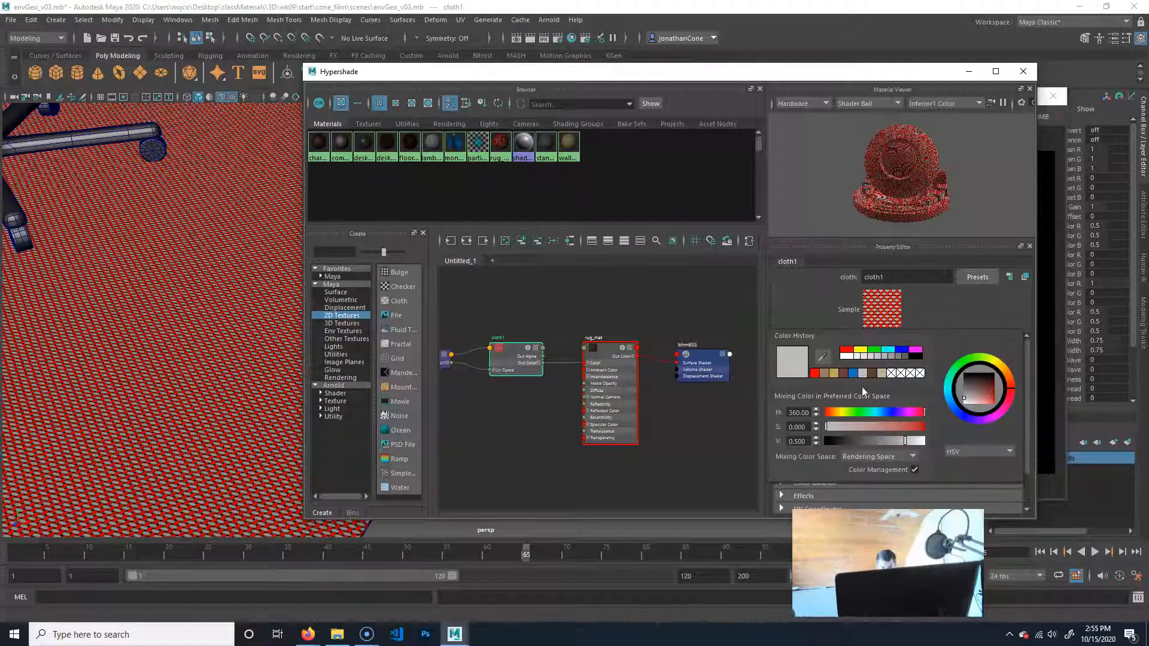
click(838, 338)
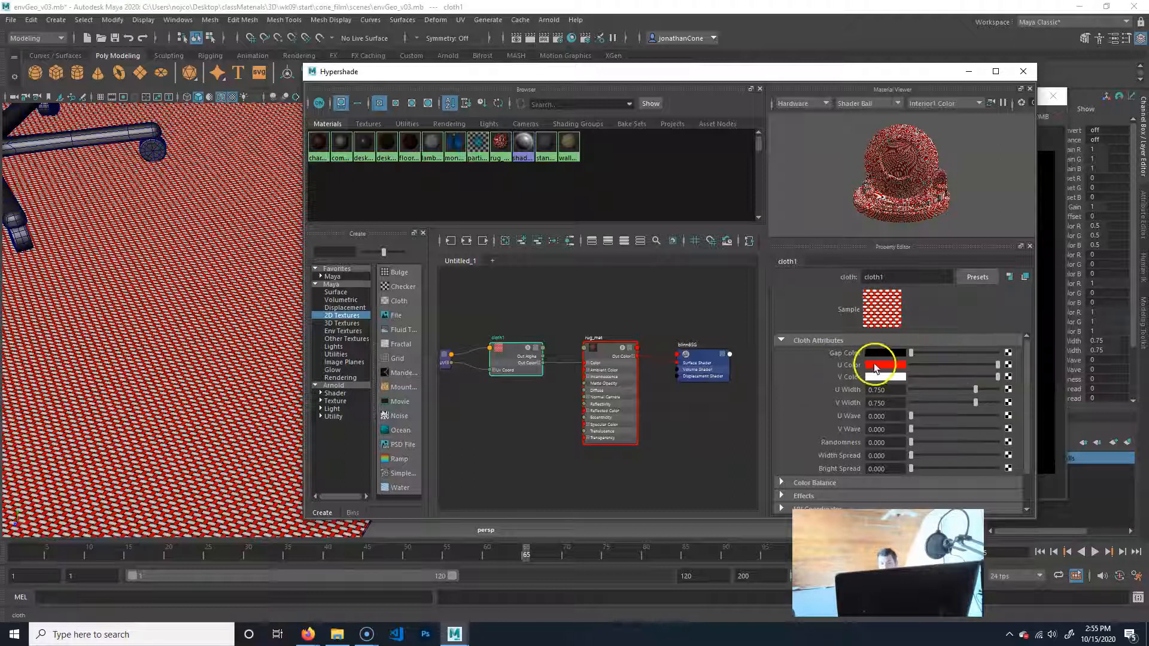
Map a Marble 3D texture to the U Color of cloth1.
click(1007, 365)
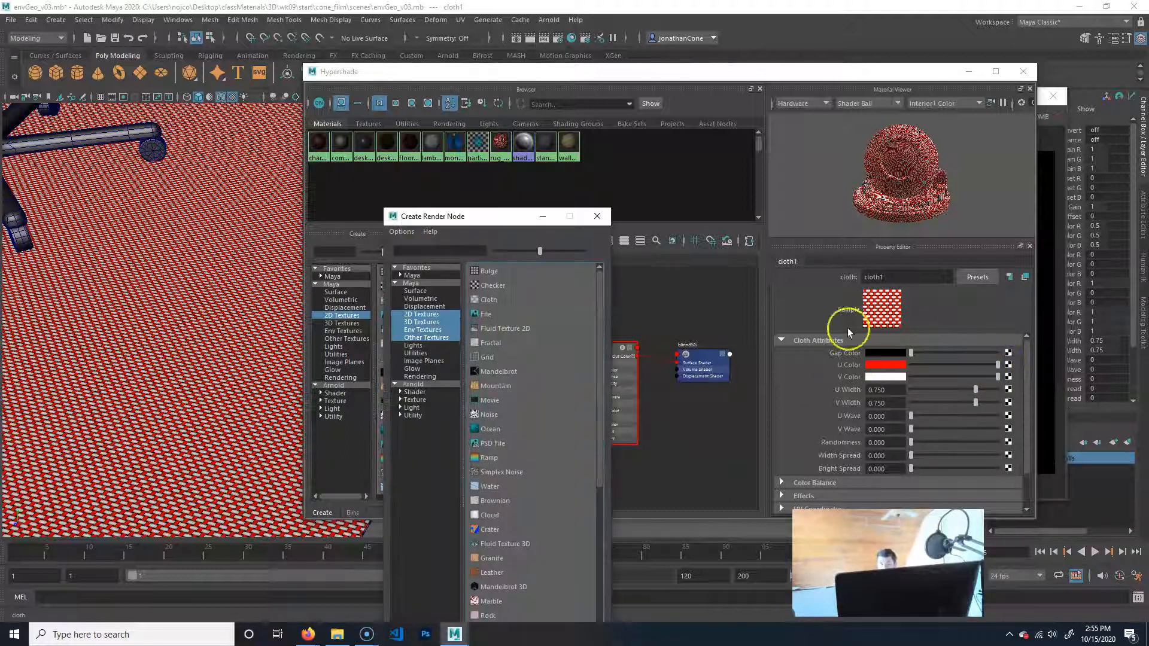
click(424, 322)
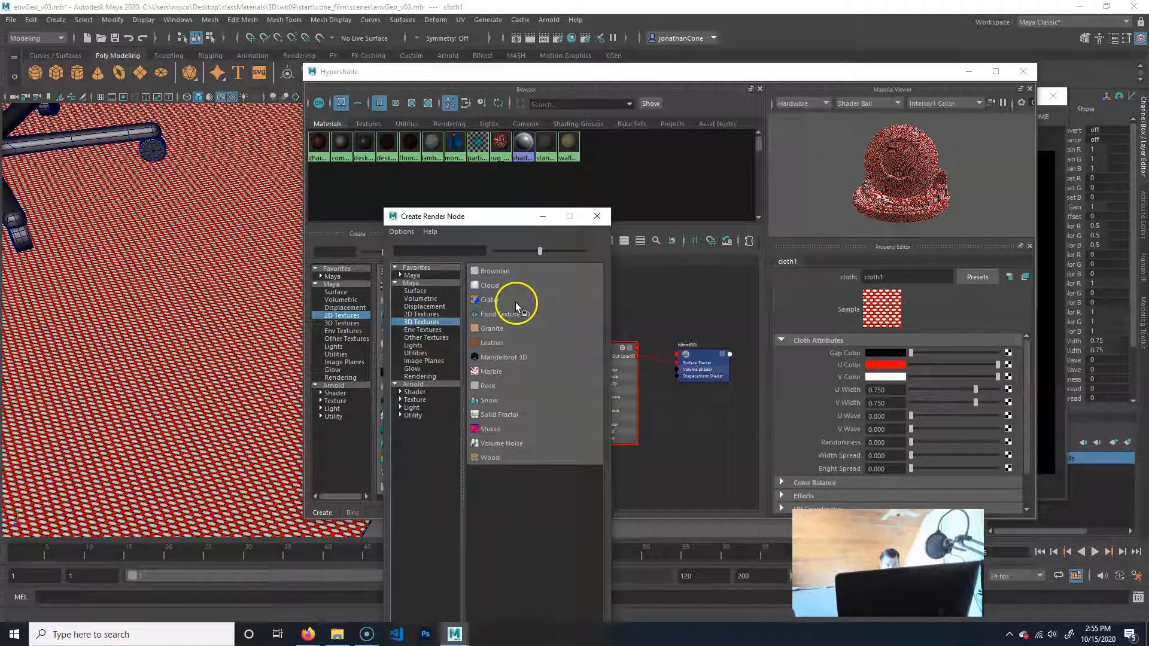
click(524, 372)
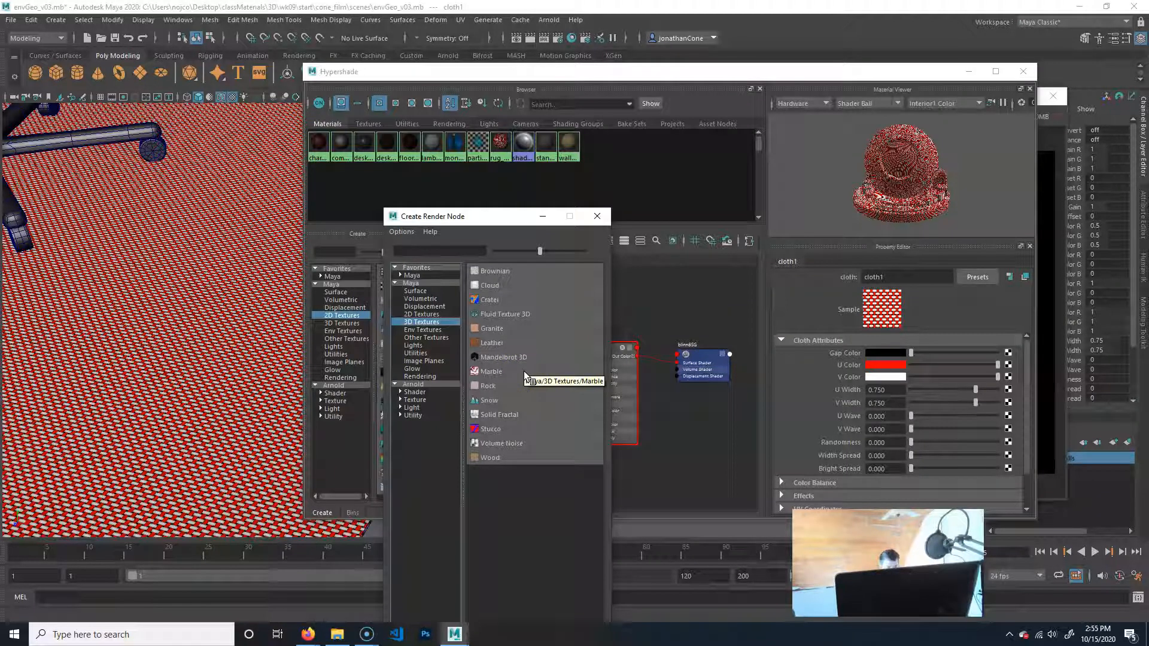
click(517, 358)
click(501, 371)
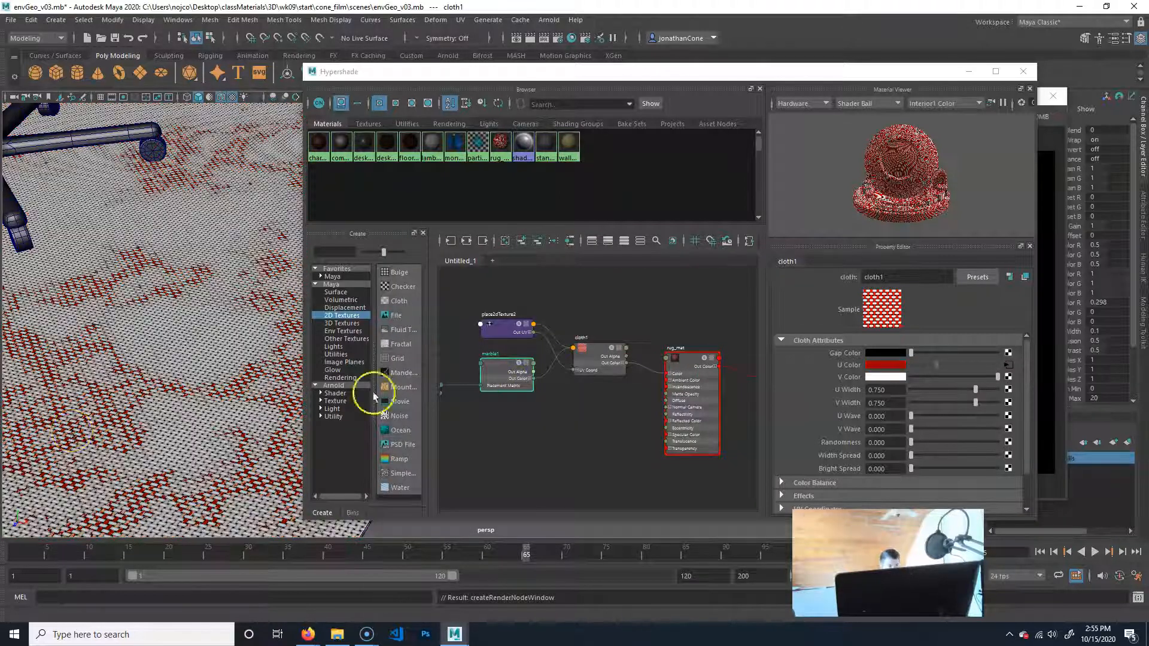
Adjust the marble1 veins to a Vein Width of 0.348, Diffusion of 0.606 and Contrast of 0.206, and show its Color Balance attributes.
alt+right_drag(222, 463, 225, 463)
alt+right_drag(152, 457, 488, 457)
alt+right_drag(88, 448, 145, 415)
alt+drag(145, 416, 54, 402)
alt+middle_drag(54, 402, 124, 410)
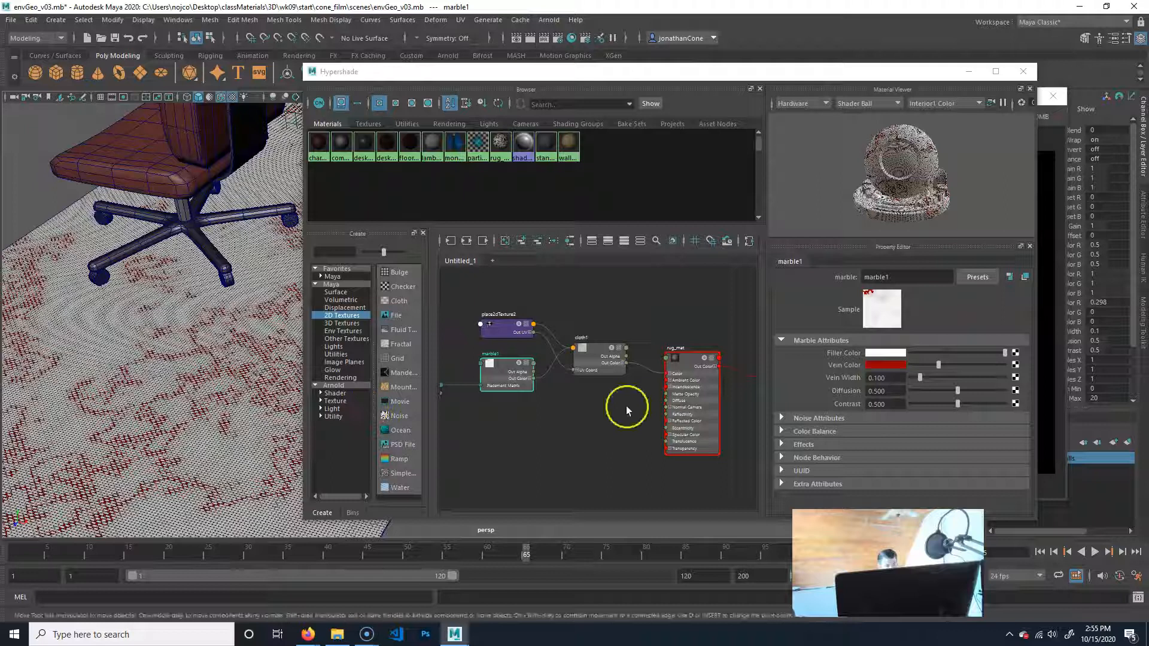
drag(938, 378, 930, 406)
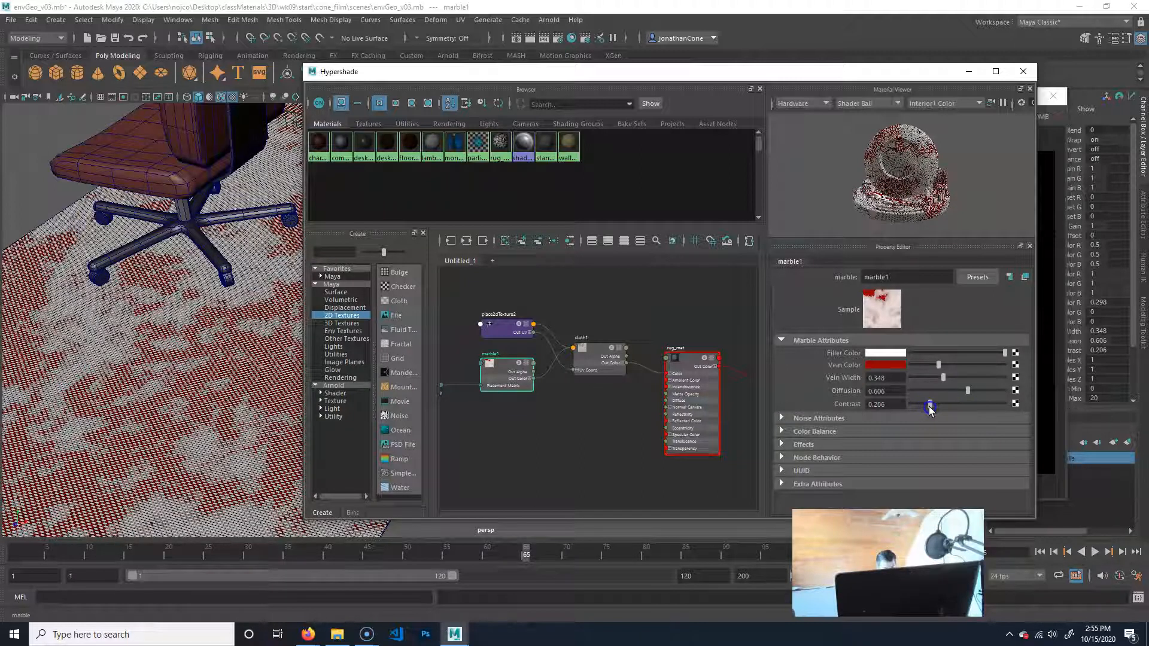
click(821, 431)
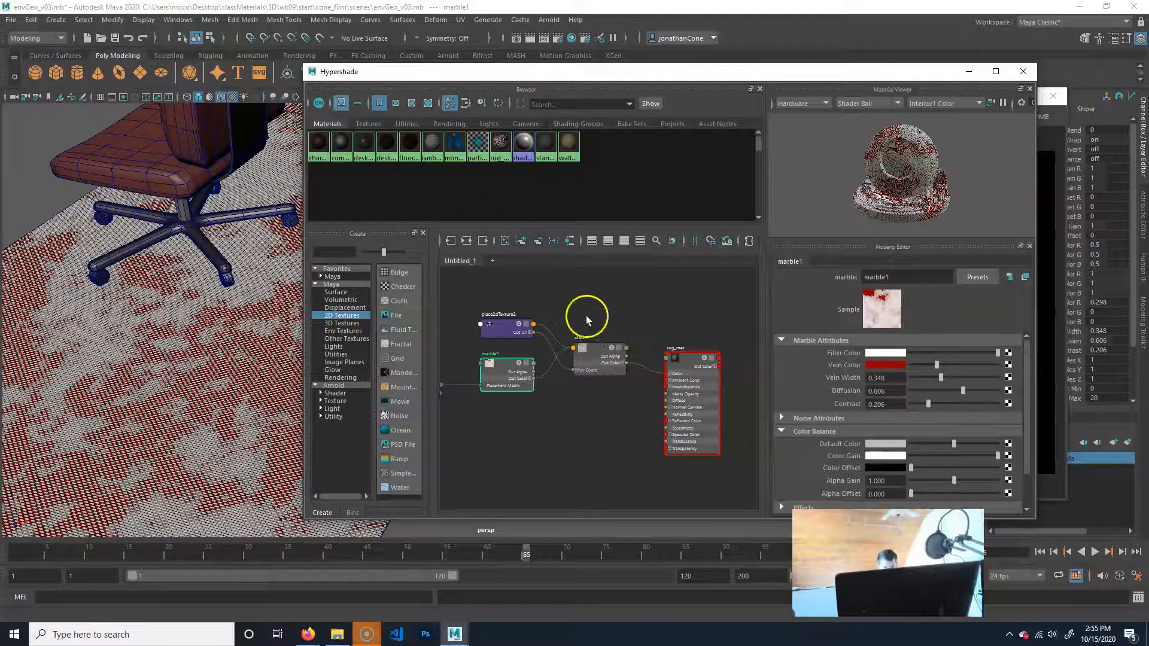
Map a Ramp texture to the V Color of cloth1 and show the ramp's attributes.
click(592, 363)
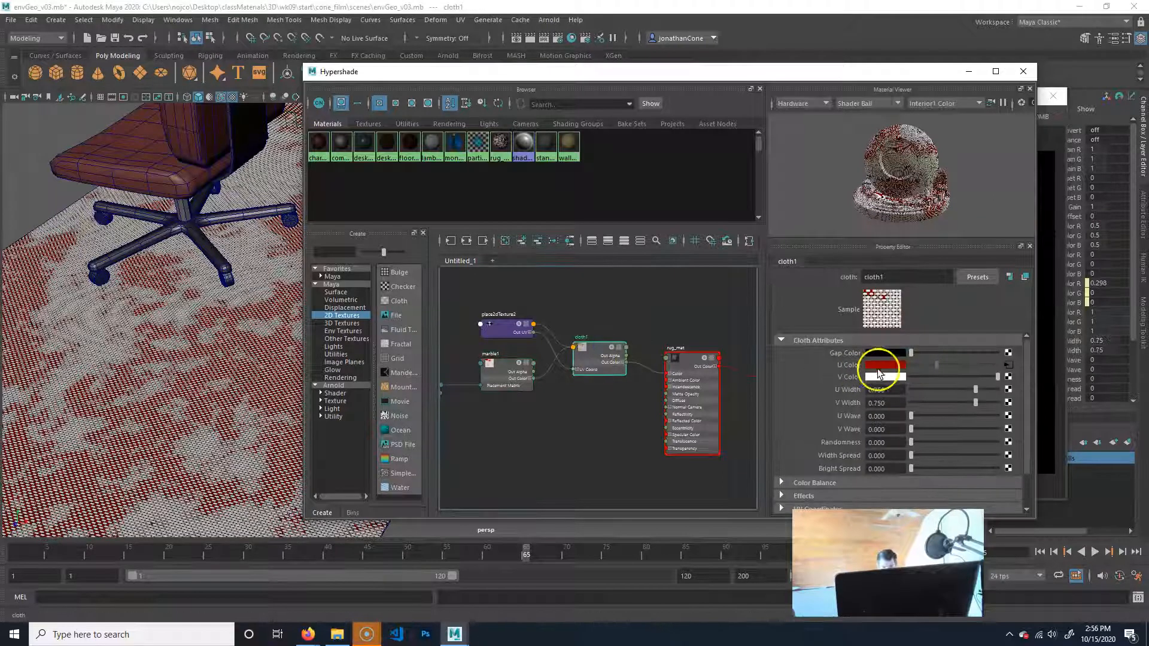
click(1008, 376)
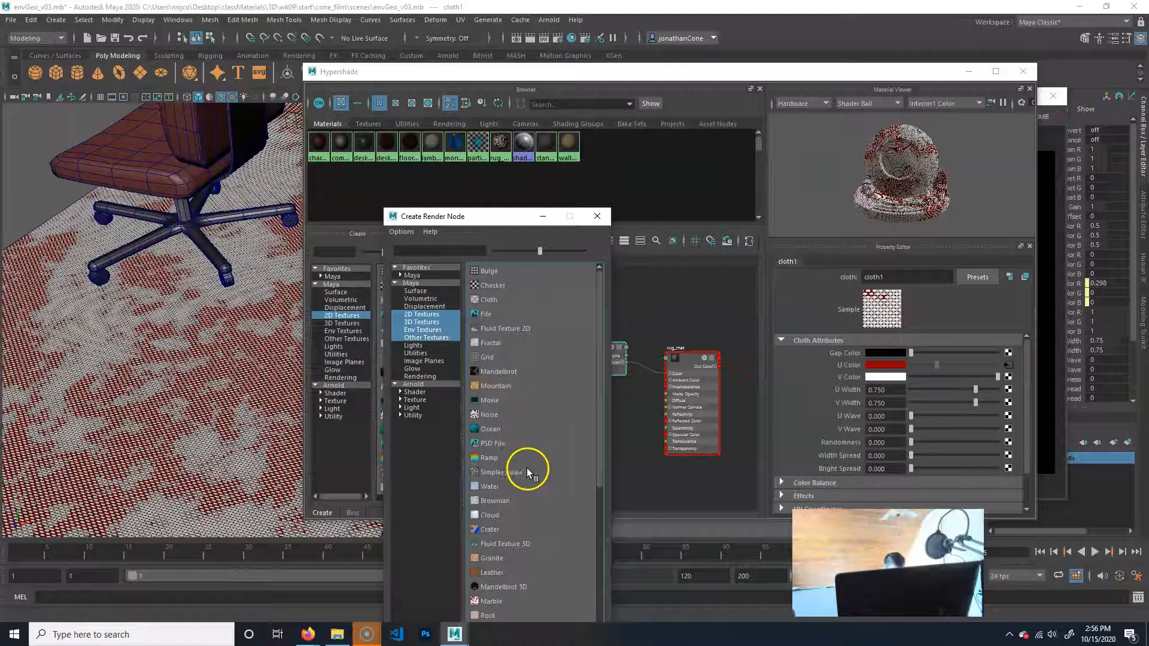
click(494, 459)
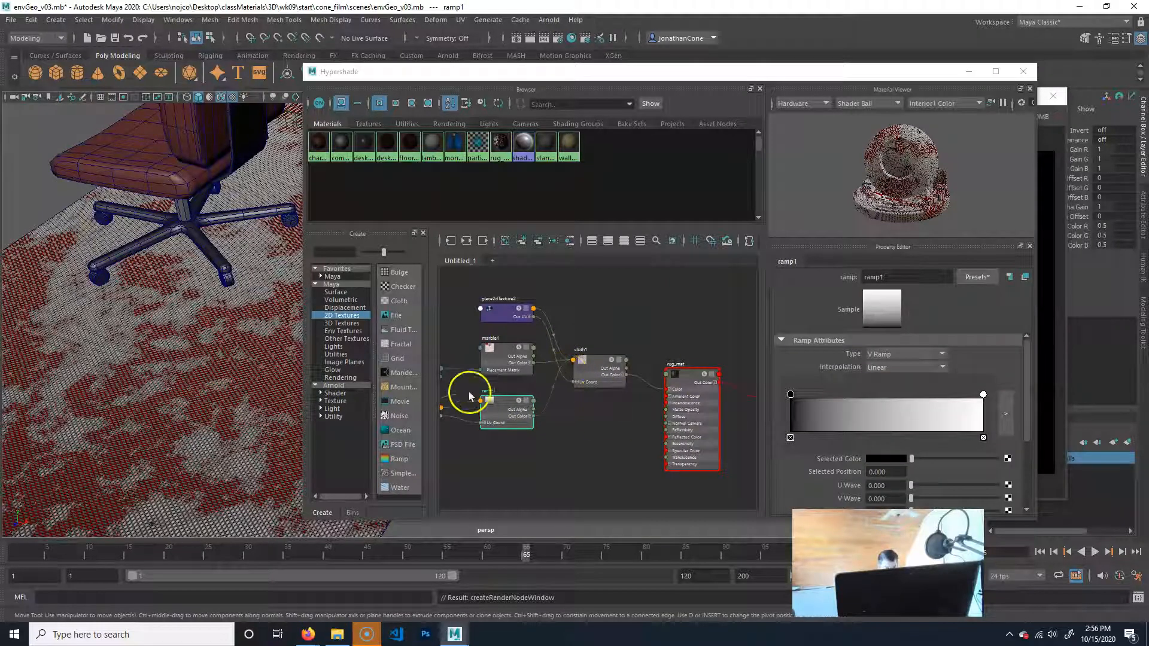
click(513, 399)
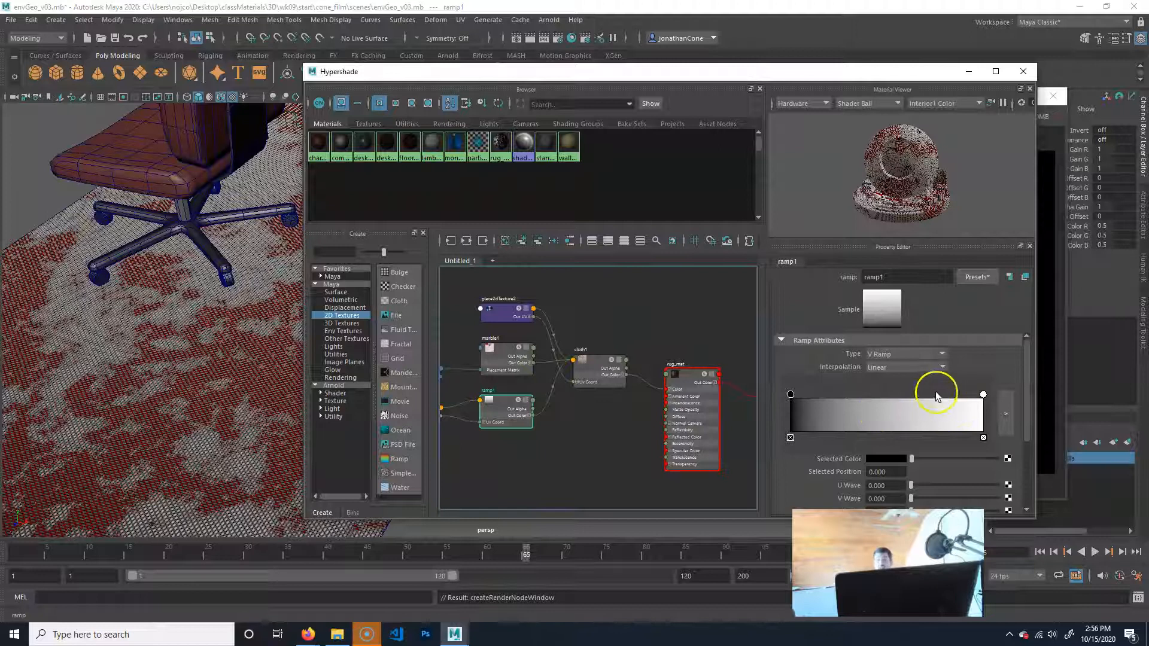
Change the ramp's black starting colour to a golden tan with hue 34.615, saturation 0.885 and value 0.493.
scroll(829, 407, down, 1)
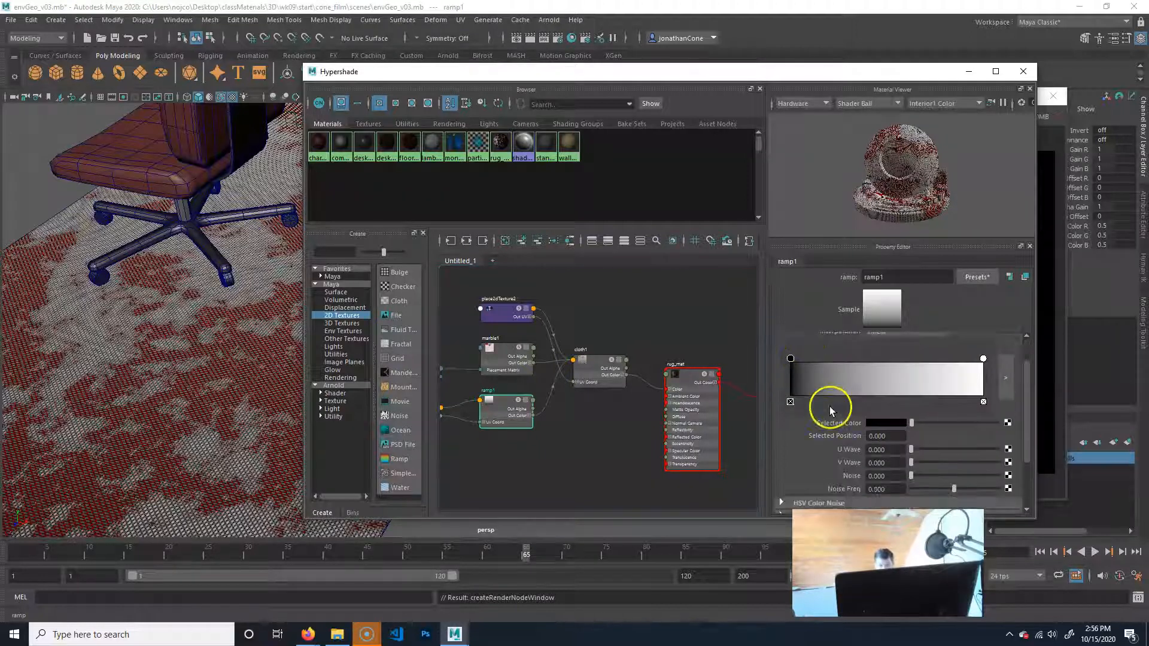
click(880, 424)
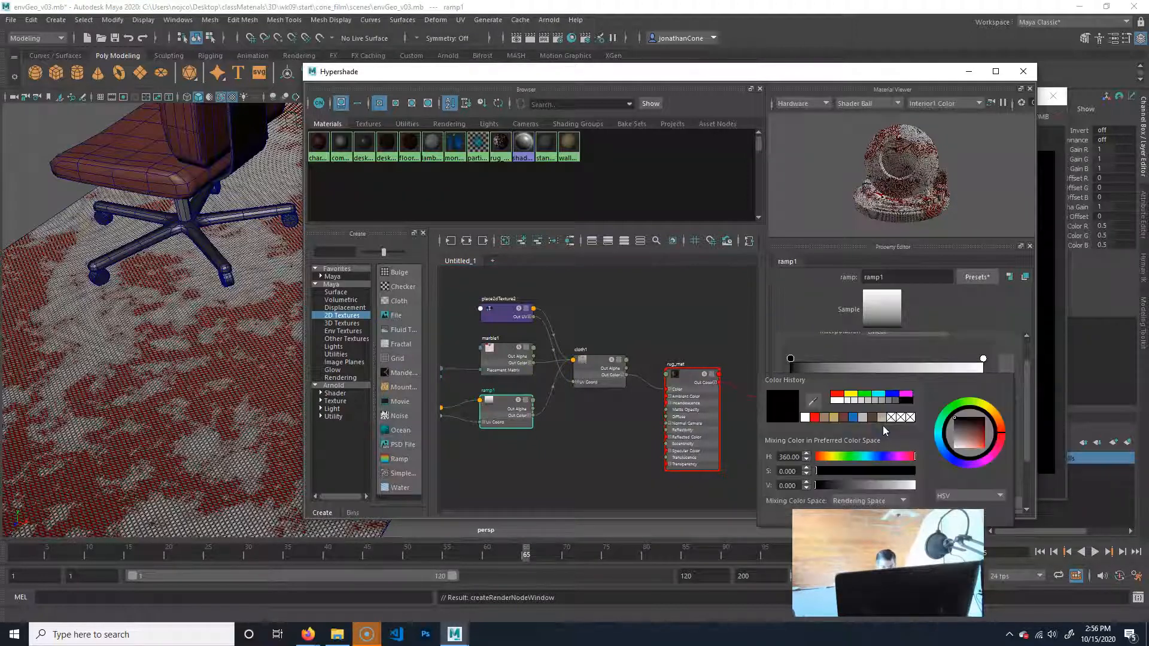
click(828, 457)
drag(854, 486, 900, 486)
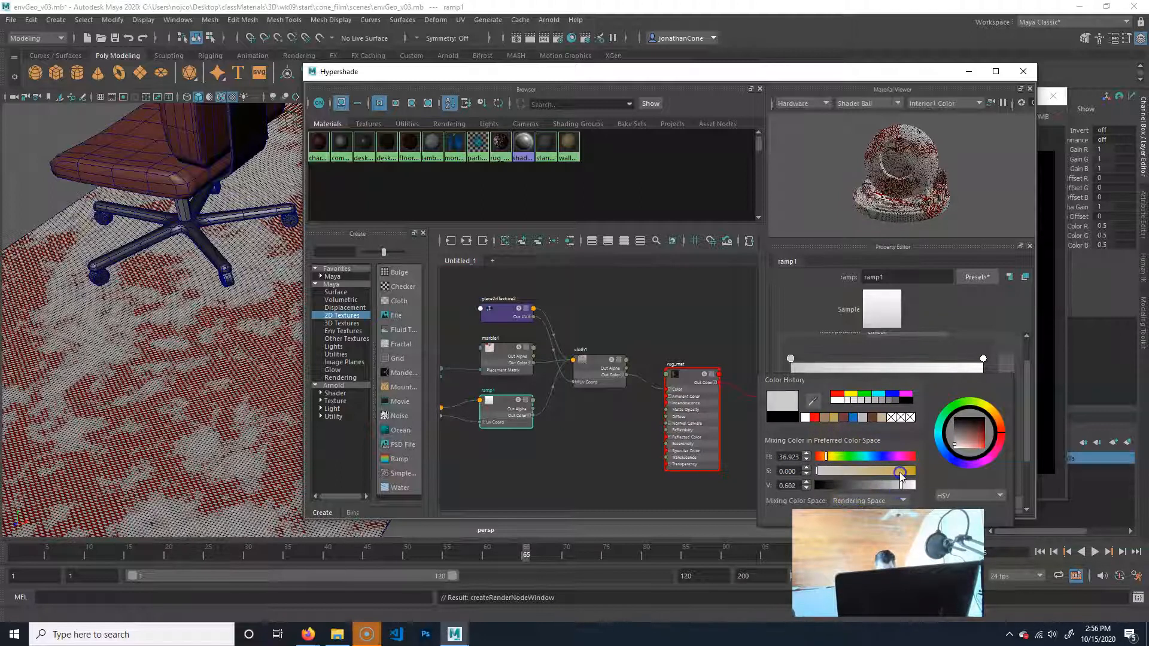
click(903, 473)
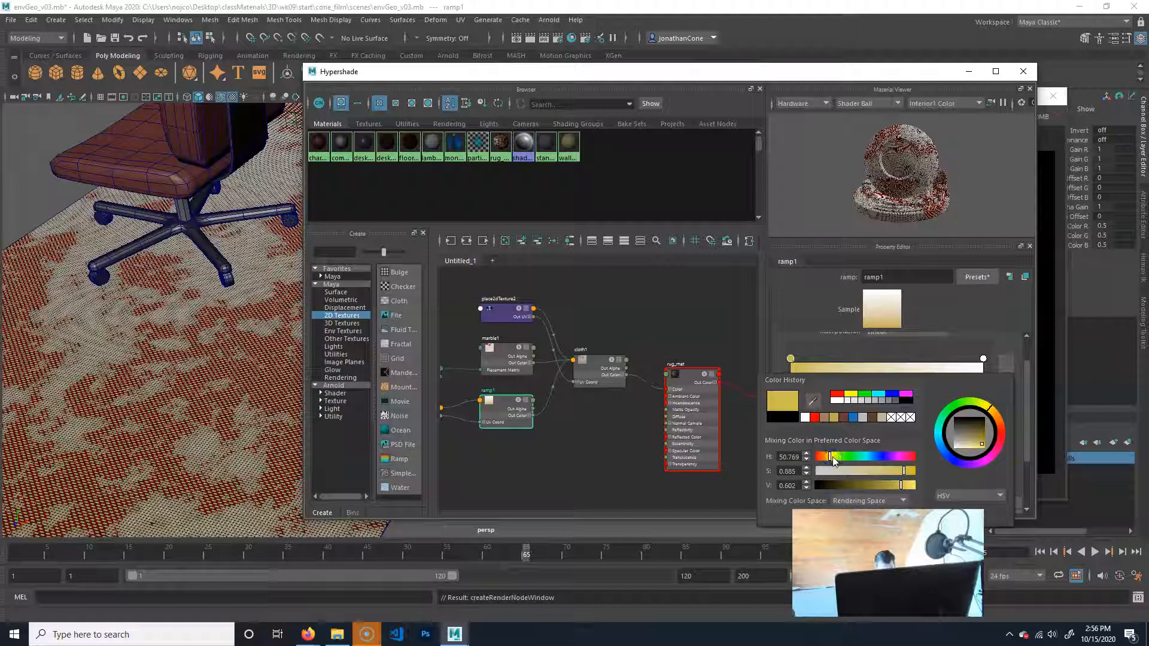
click(831, 457)
click(895, 485)
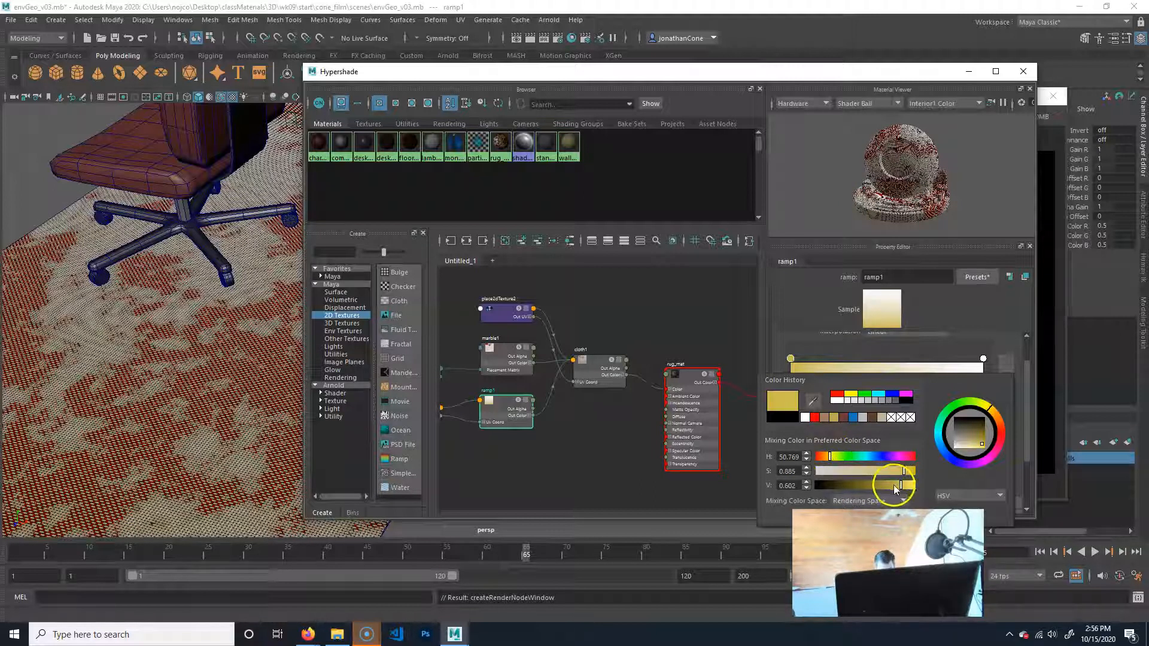
click(829, 457)
click(801, 325)
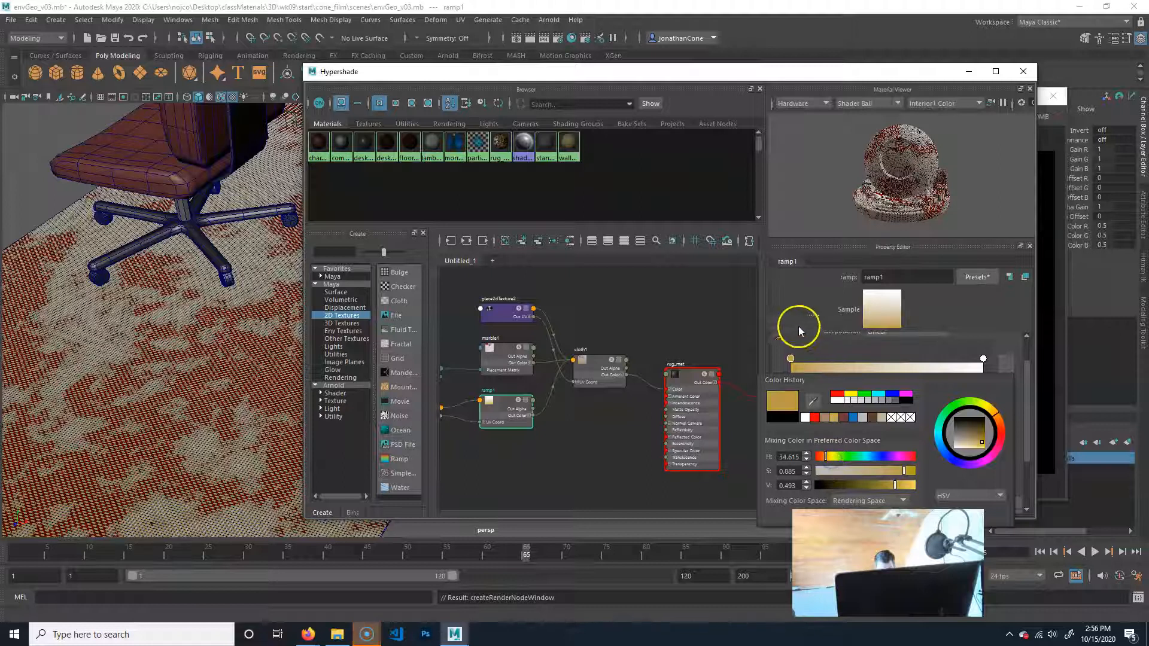
Add a middle colour stop to ramp1 at about position 0.533 and change its colour to a muted green.
click(887, 388)
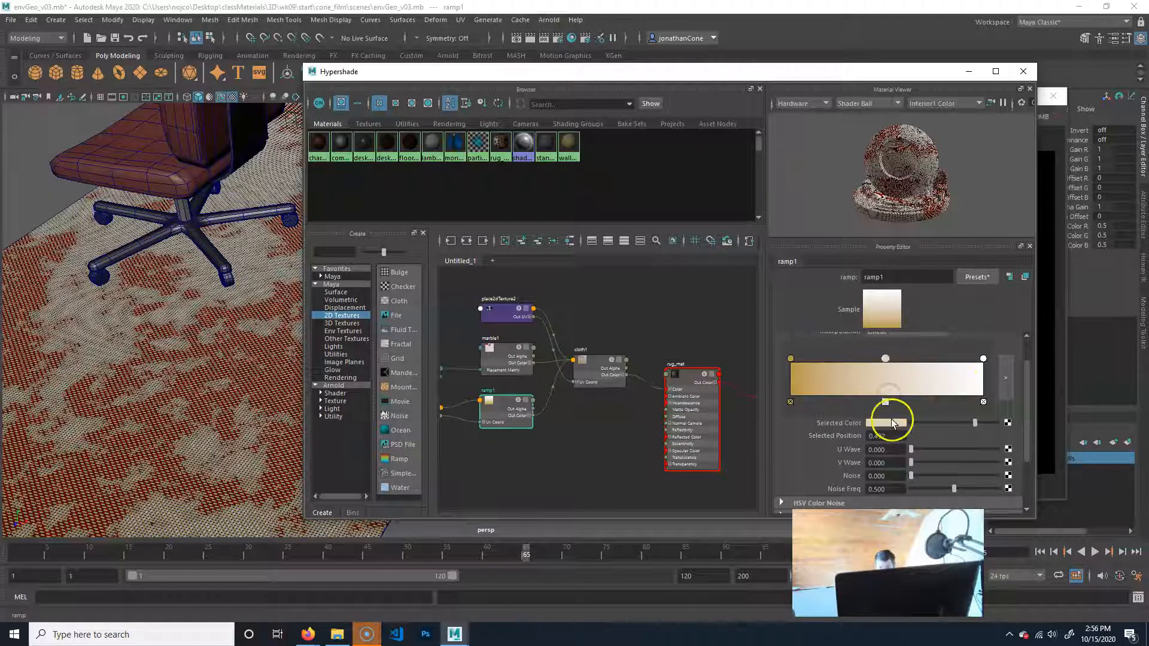
click(894, 388)
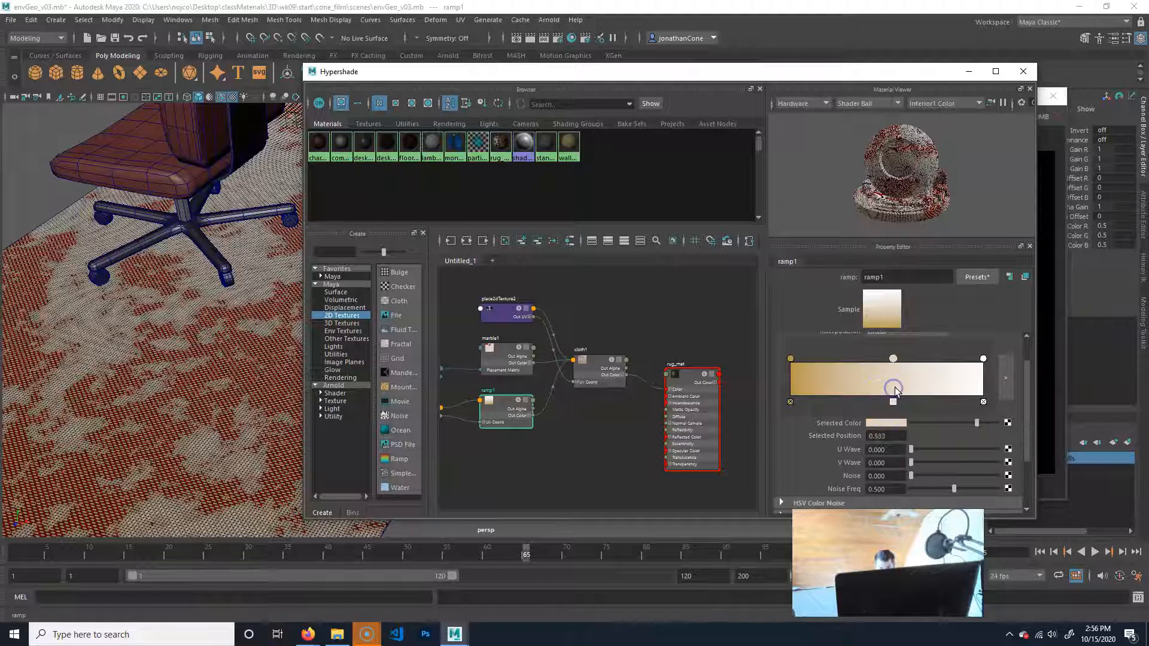
click(882, 426)
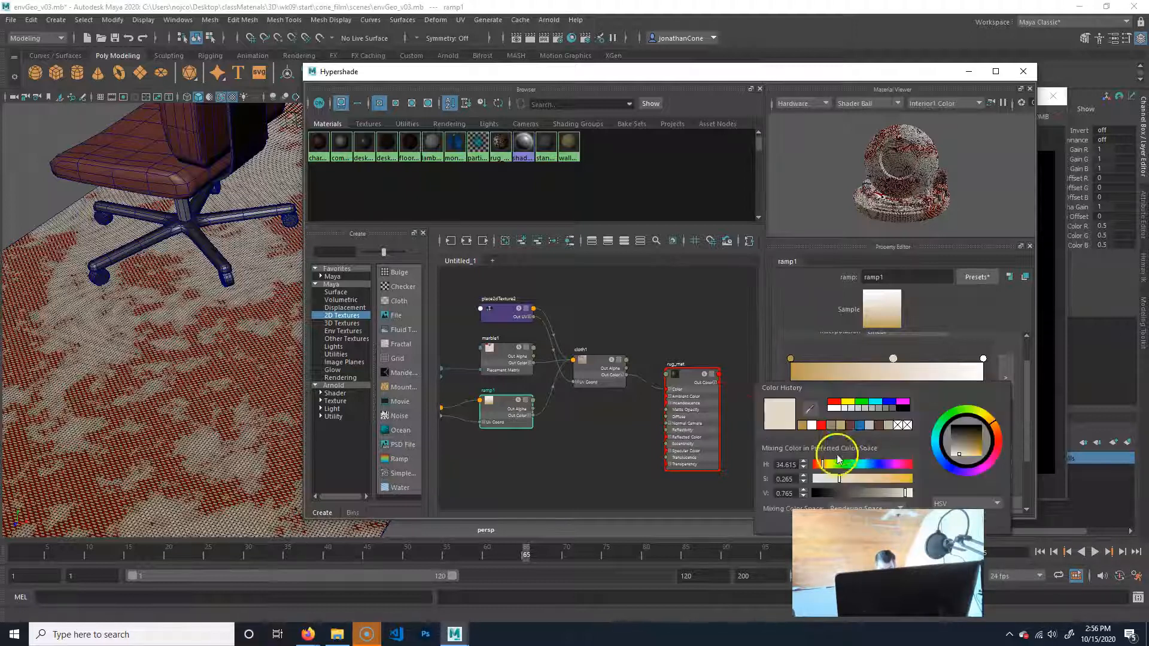
drag(853, 467, 841, 470)
click(861, 479)
drag(897, 494, 866, 479)
Change the ramp's white end colour at position 1.000 to a dark reddish brown from the colour history.
click(982, 360)
click(882, 435)
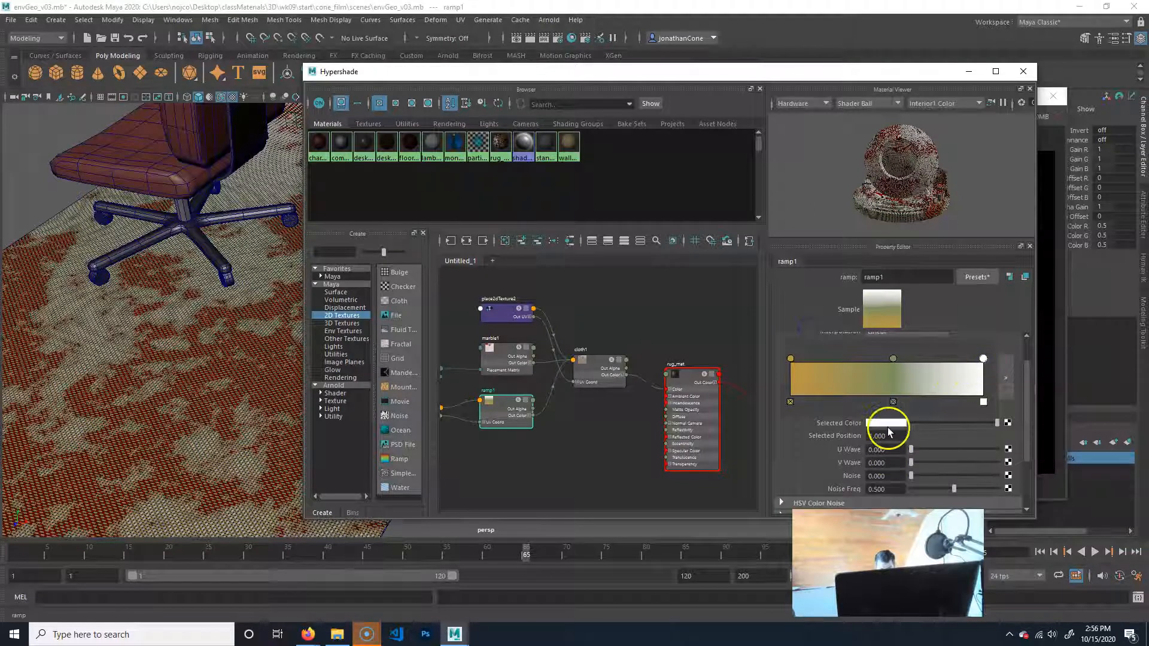
click(888, 424)
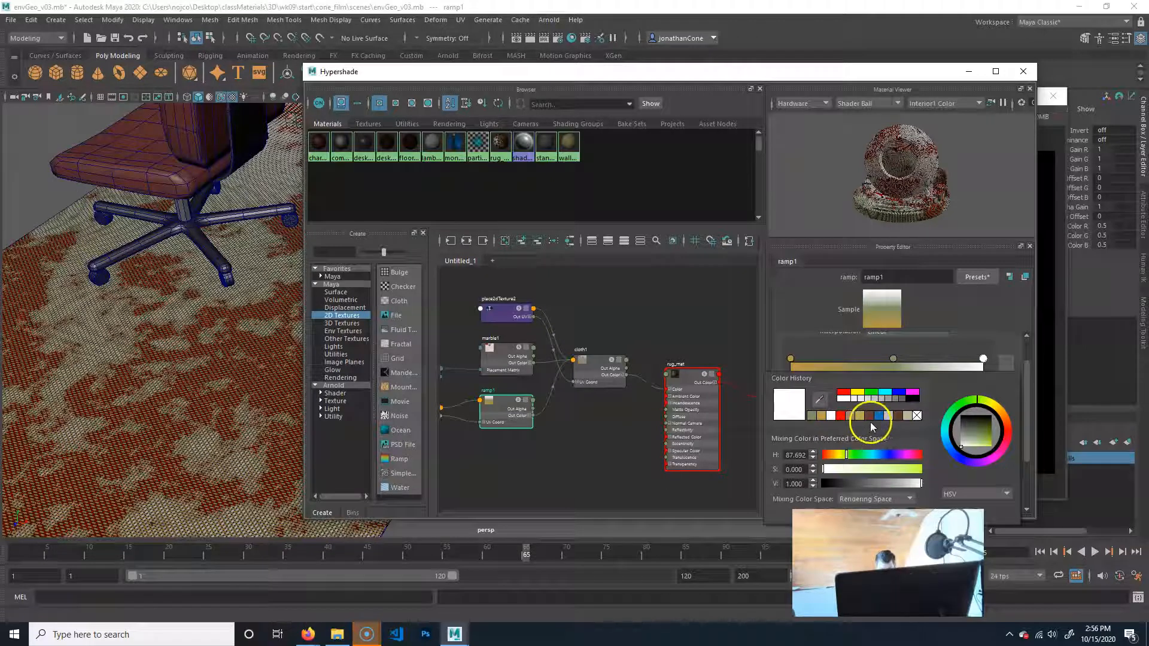
click(869, 417)
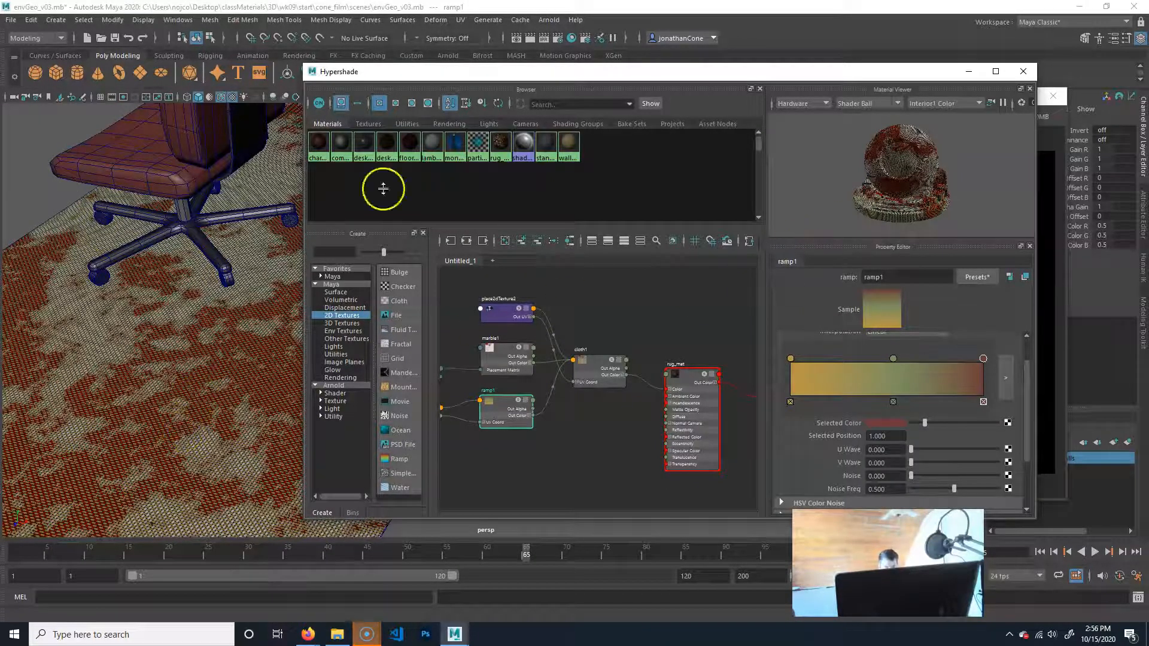
Uncover the viewport and examine the rug's weave and colour pattern from several angles, both close up and from afar.
drag(698, 75, 888, 69)
alt+right_drag(275, 308, 208, 347)
alt+middle_drag(208, 346, 364, 356)
alt+drag(364, 357, 260, 373)
alt+middle_drag(215, 372, 177, 415)
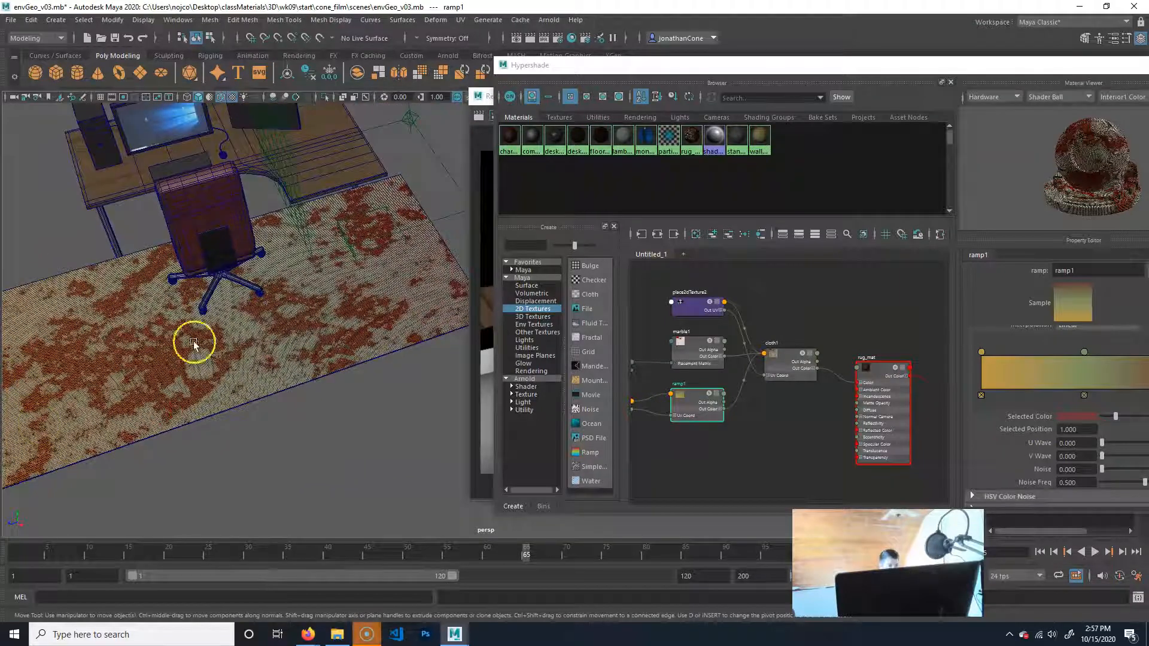
alt+drag(267, 411, 365, 430)
alt+middle_drag(364, 429, 325, 368)
alt+drag(325, 368, 162, 386)
alt+right_drag(162, 386, 258, 392)
alt+drag(258, 391, 294, 389)
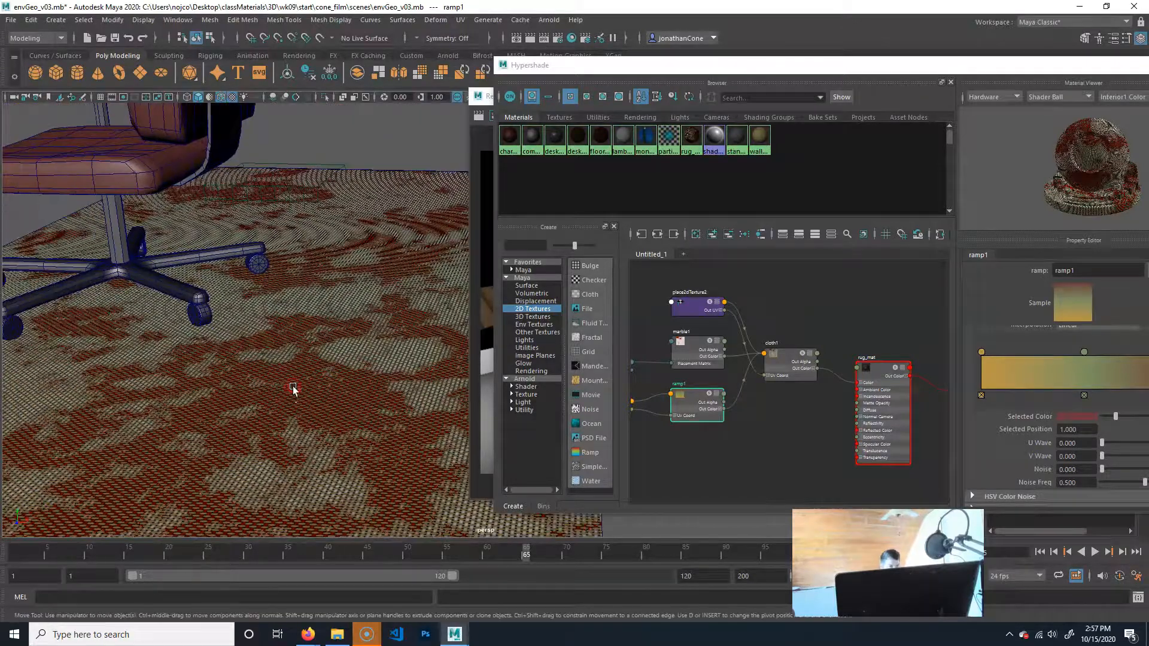
alt+right_drag(293, 389, 215, 409)
alt+drag(216, 409, 249, 393)
alt+middle_drag(249, 393, 307, 416)
click(88, 293)
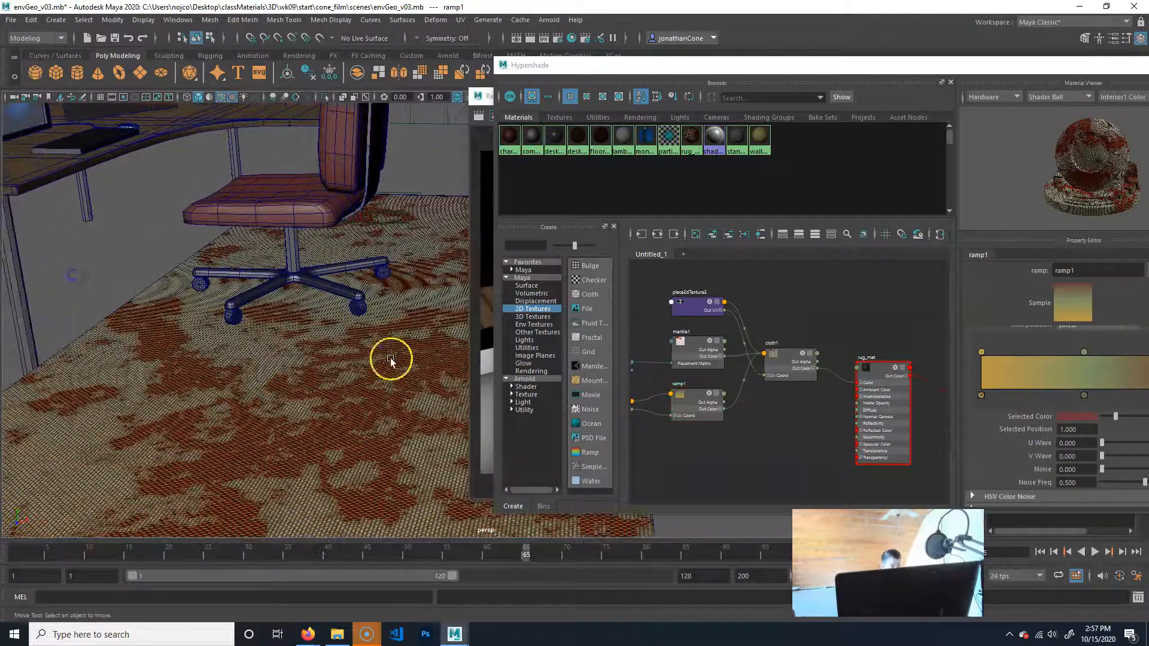
alt+drag(353, 404, 302, 427)
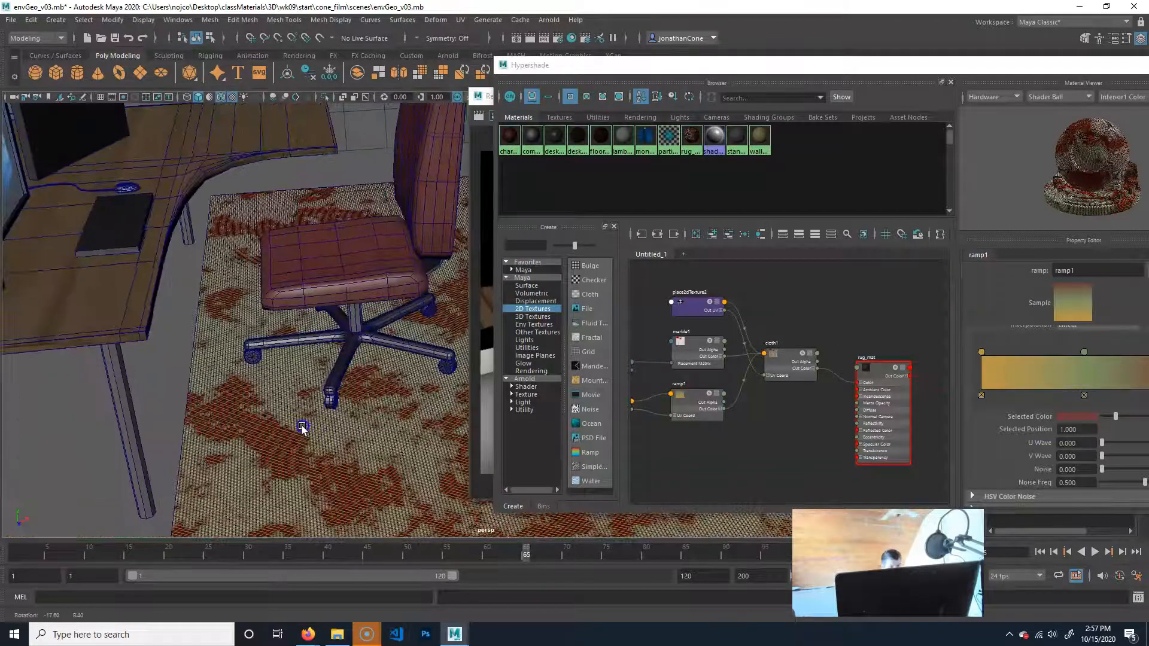
alt+middle_drag(385, 393, 298, 375)
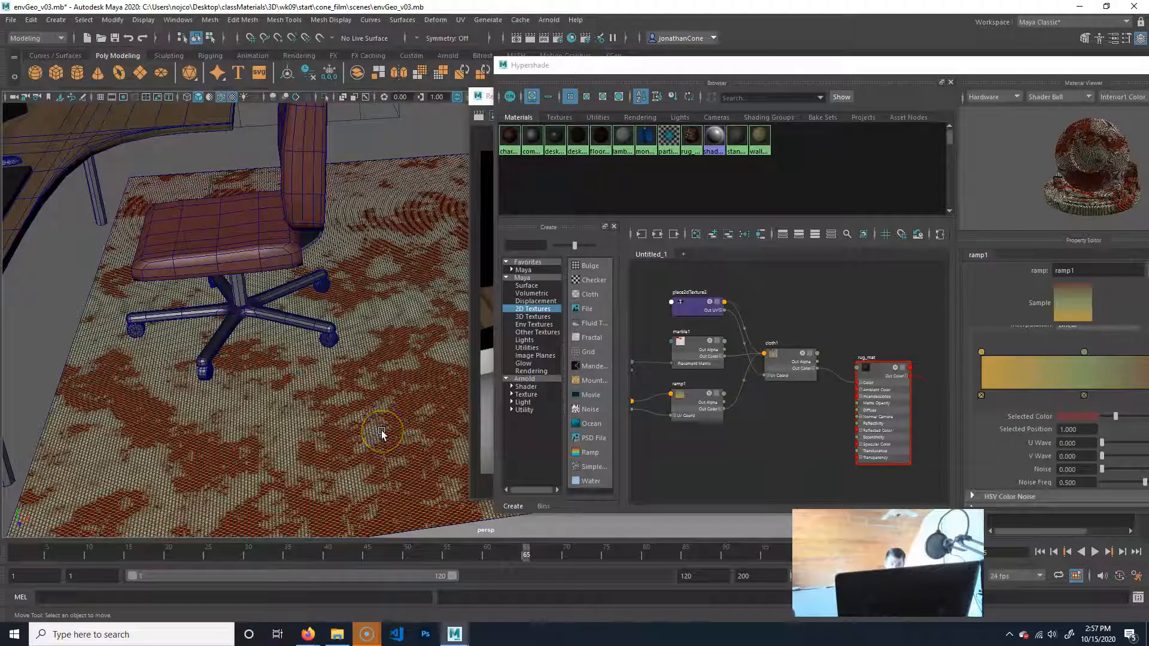
alt+drag(346, 447, 275, 333)
alt+middle_drag(275, 334, 306, 336)
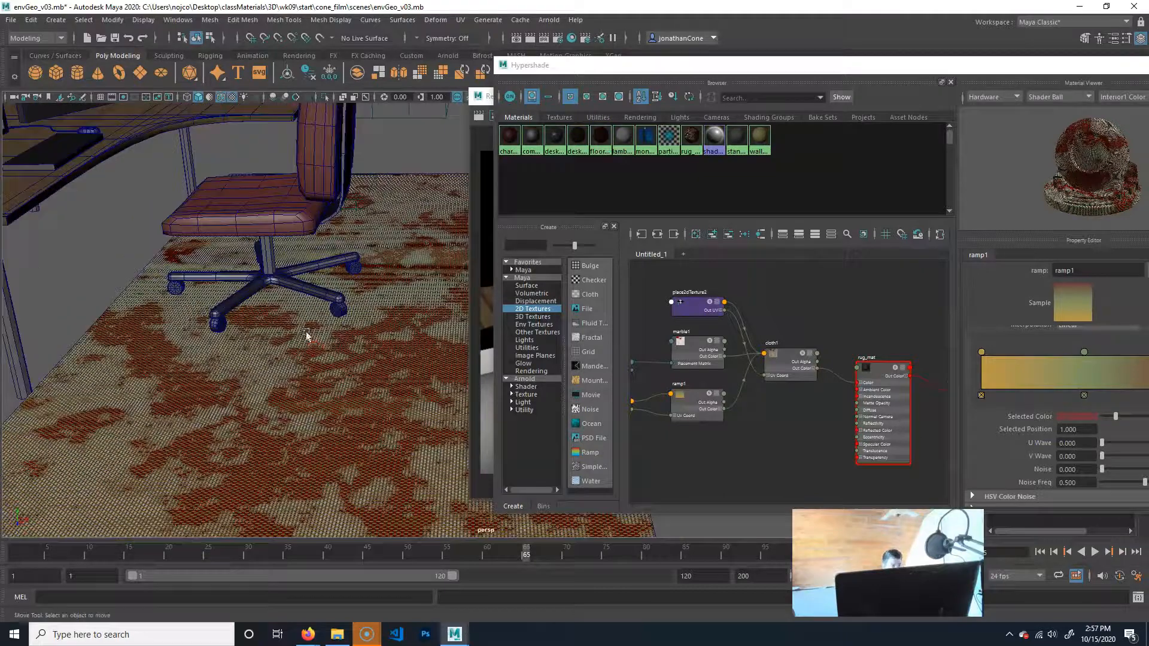
alt+right_drag(239, 364, 658, 390)
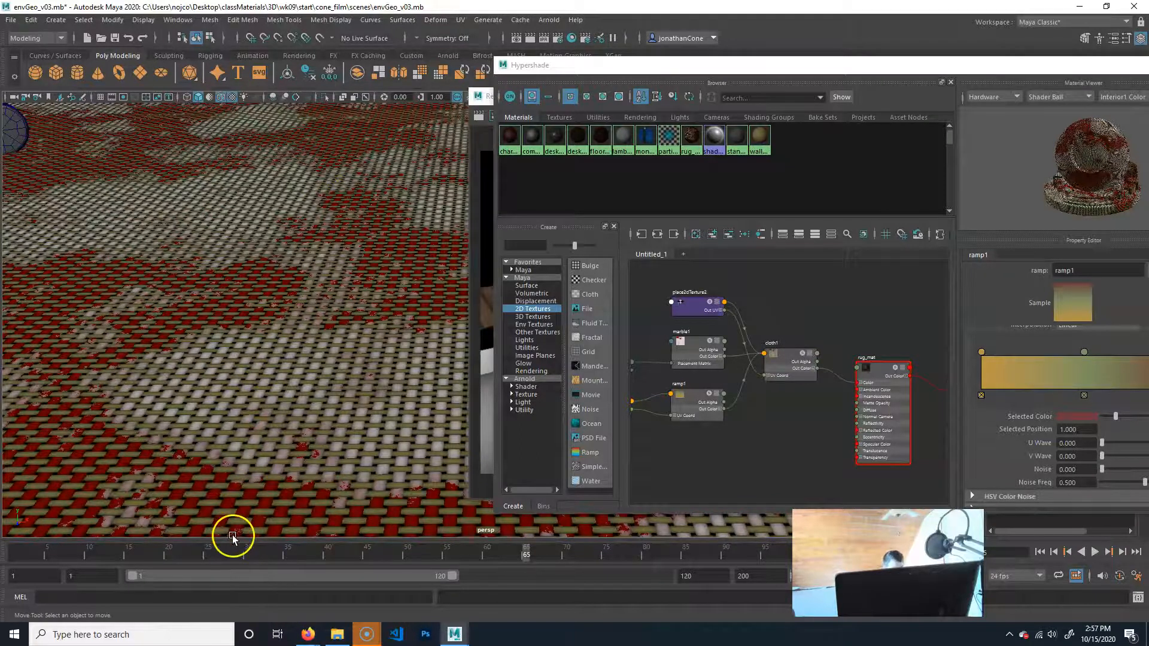
alt+right_drag(372, 362, 160, 389)
alt+drag(219, 390, 261, 386)
alt+right_drag(135, 399, 99, 400)
mouse_move(264, 403)
alt+mouse_down()
mouse_move(246, 403)
mouse_move(257, 411)
alt+mouse_up()
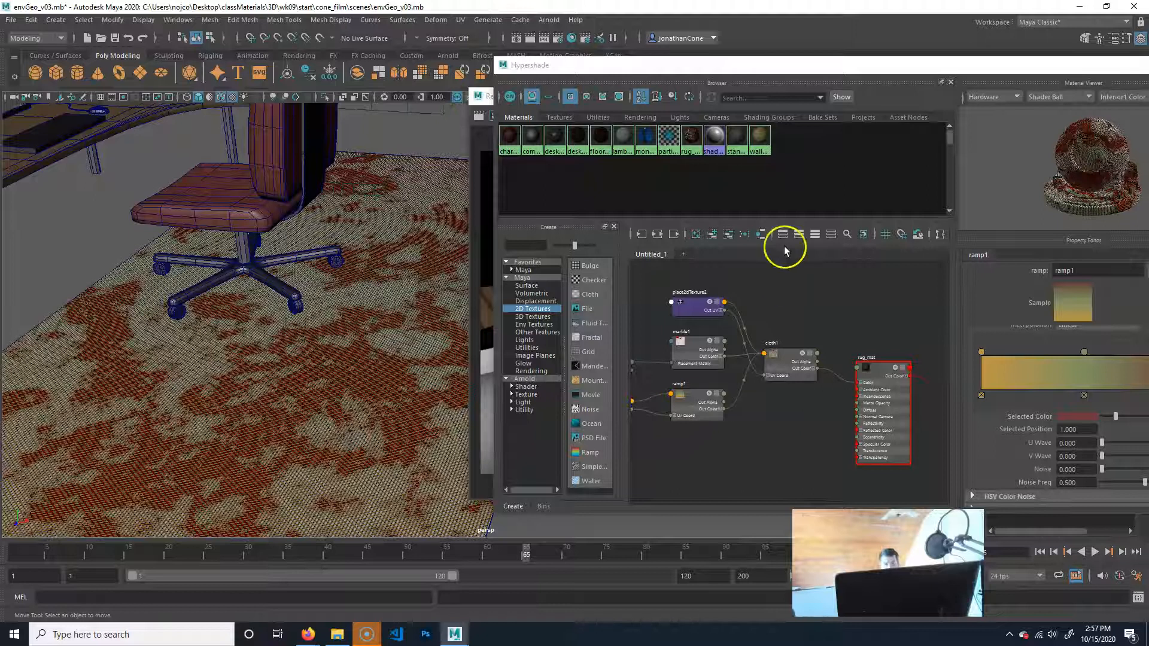
Map a Cloth 2D texture to the Bump/Normal Mapping of rug_mat.
drag(796, 74, 638, 68)
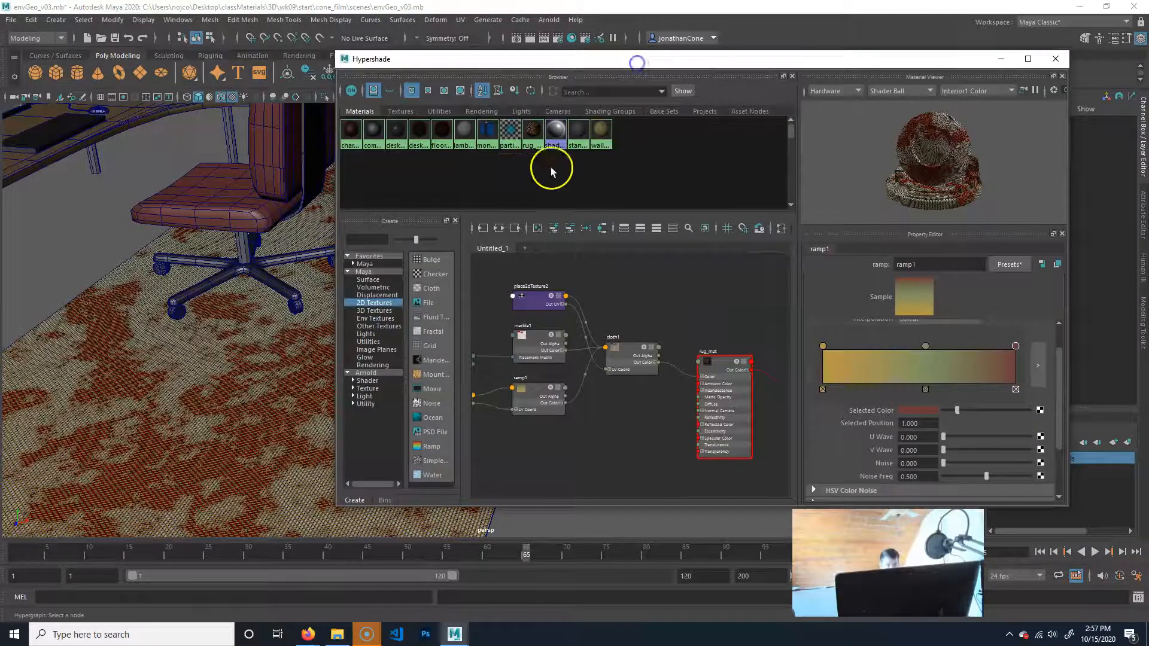
click(535, 132)
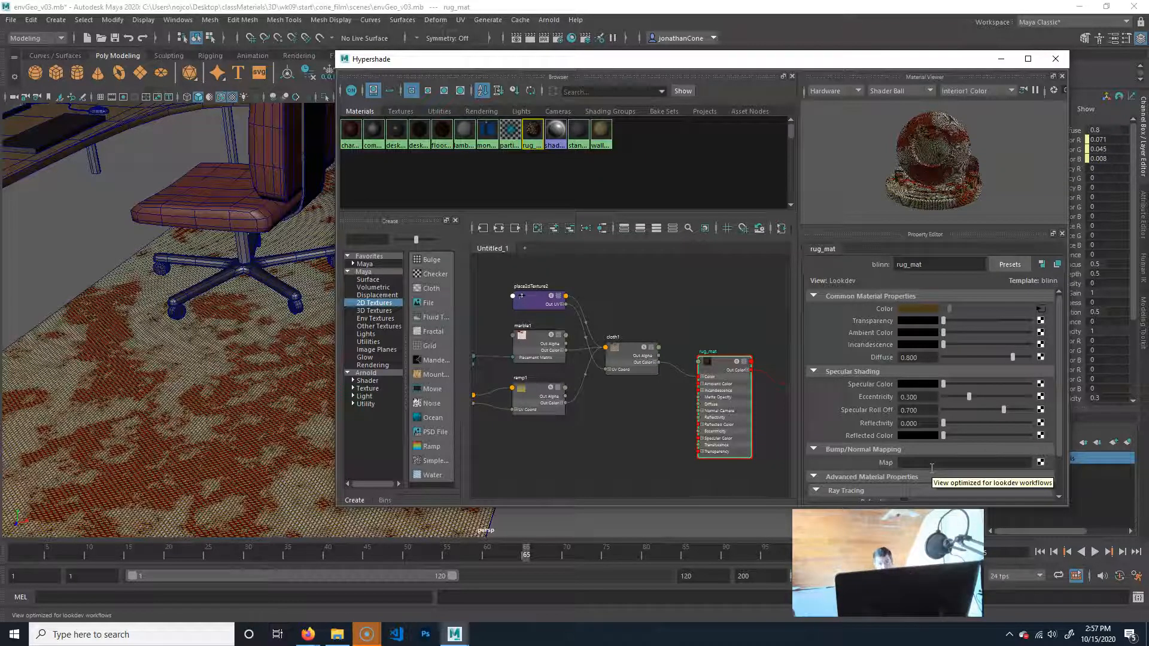
click(1041, 463)
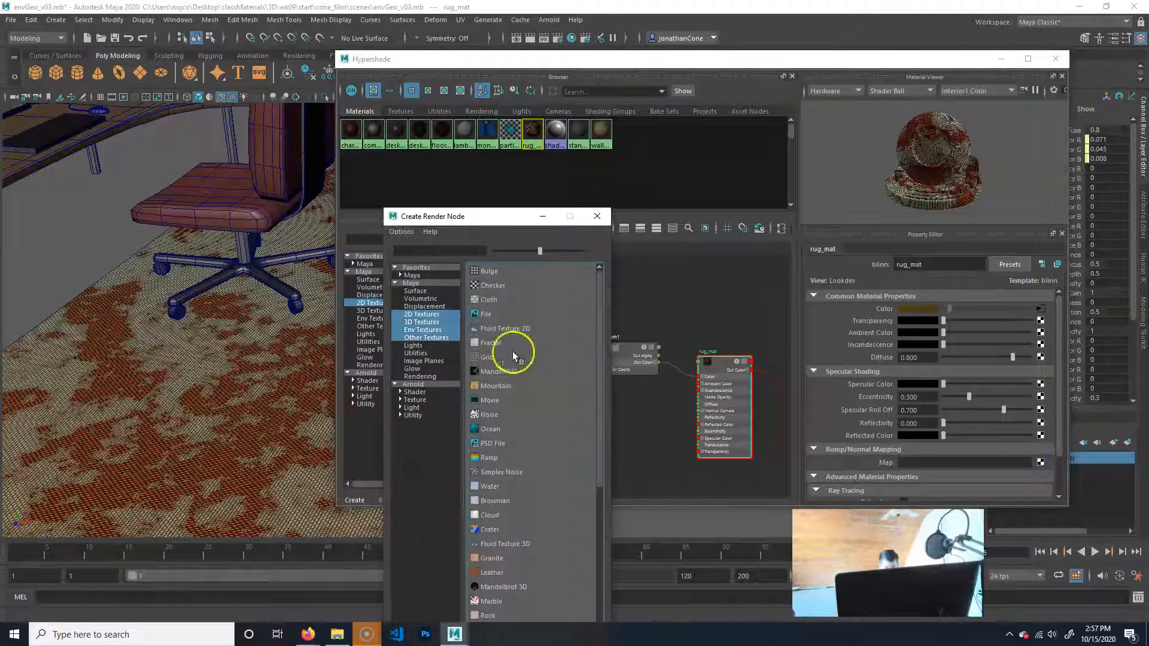
click(508, 298)
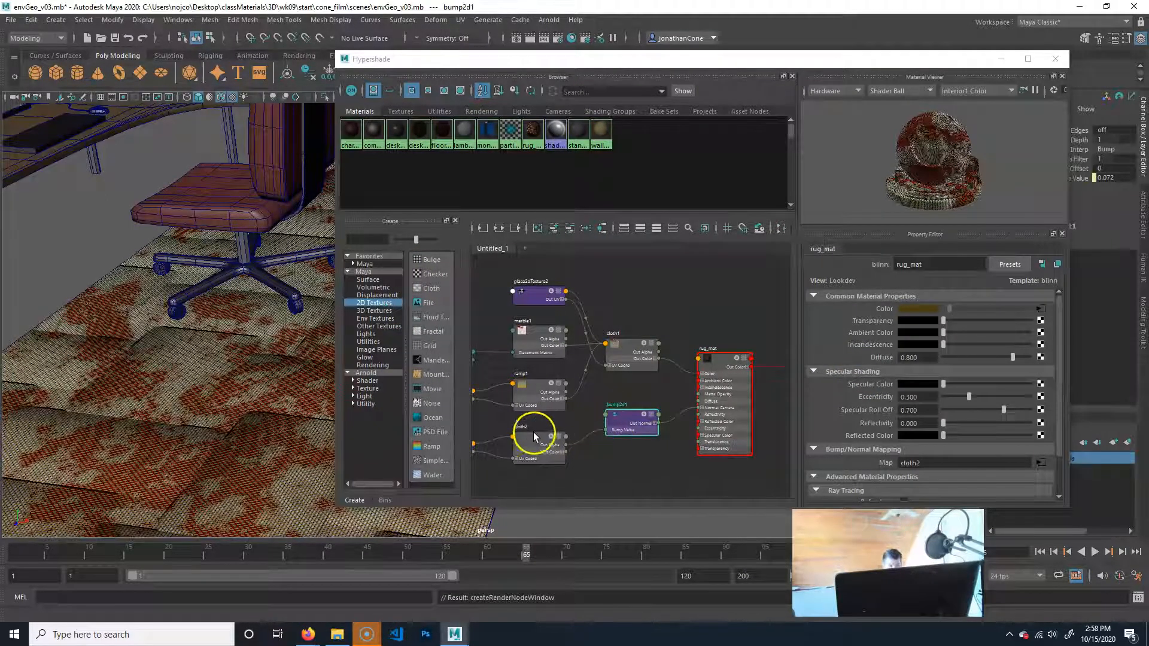
Examine the bump effect across the rug, trace its node network and show the attributes of cloth2.
alt+middle_drag(283, 499, 198, 466)
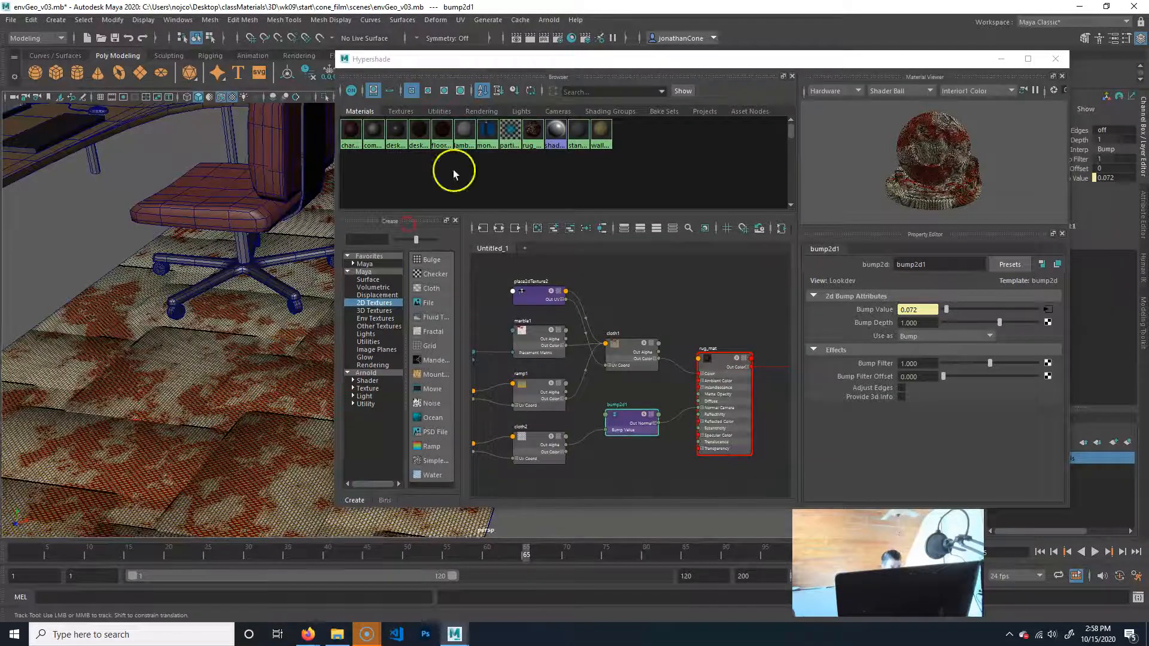
drag(560, 56, 605, 65)
alt+middle_drag(156, 302, 220, 315)
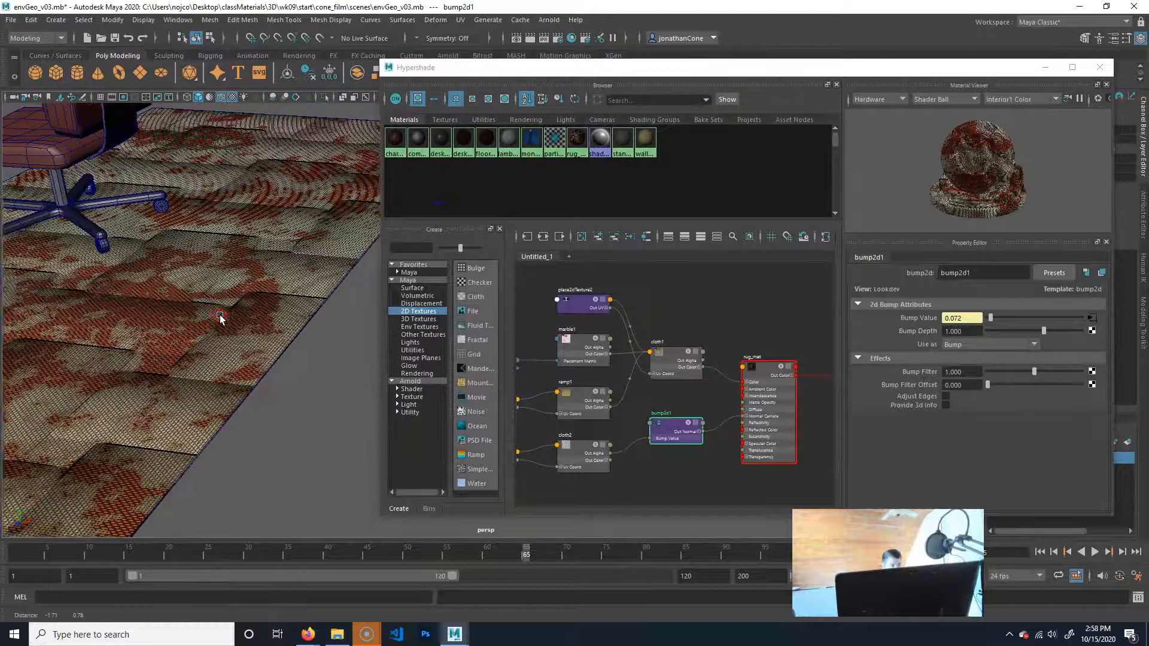
alt+right_drag(219, 316, 170, 358)
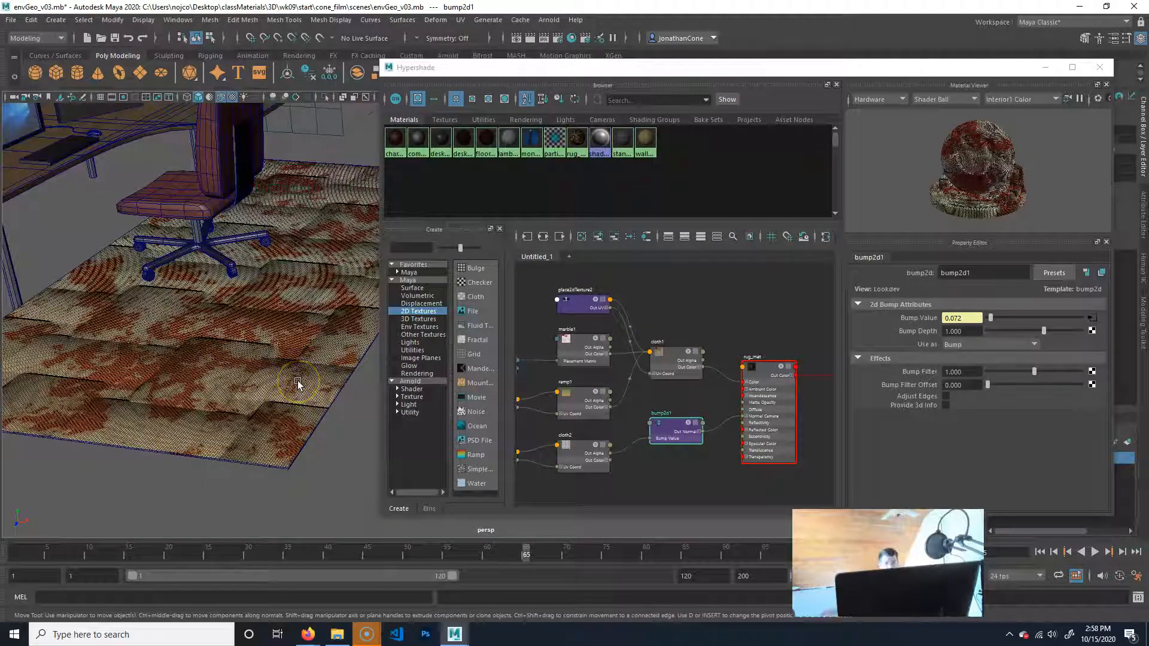
alt+middle_drag(656, 429, 715, 397)
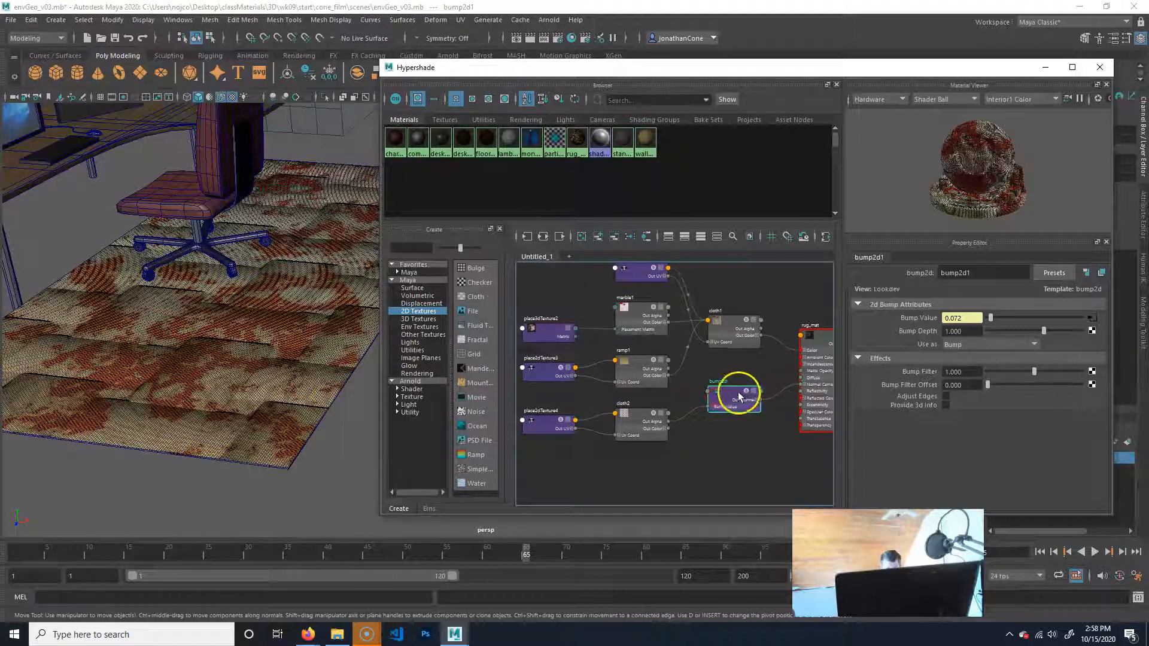
alt+middle_drag(819, 389, 752, 392)
alt+middle_drag(663, 405, 729, 381)
alt+middle_drag(611, 398, 675, 391)
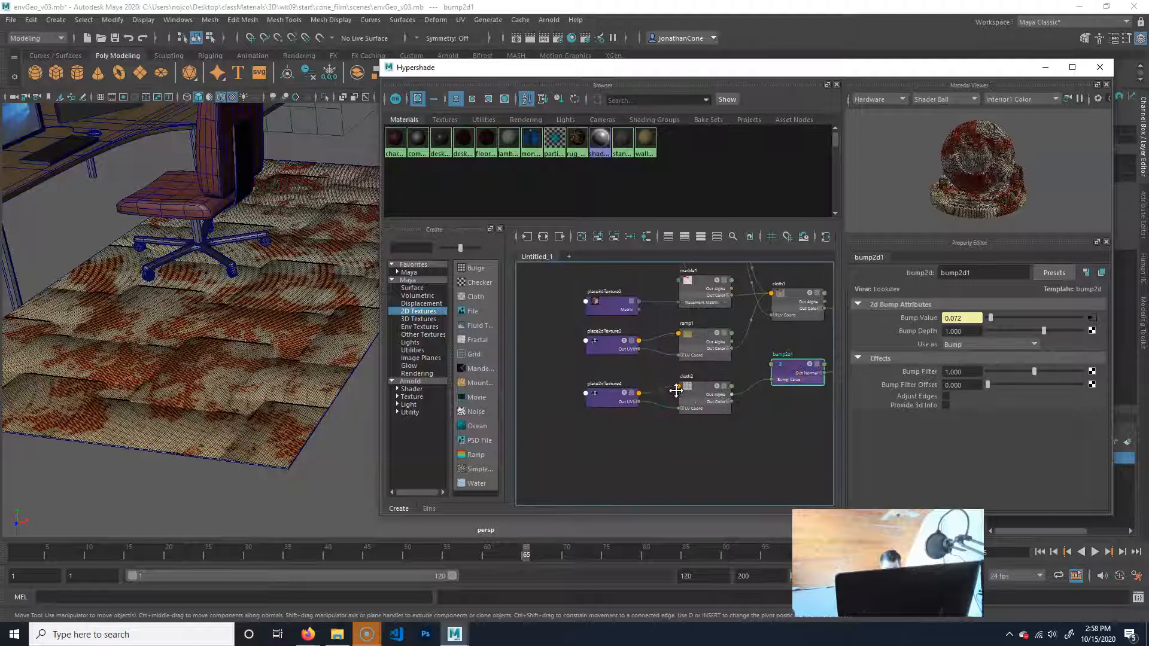
click(705, 398)
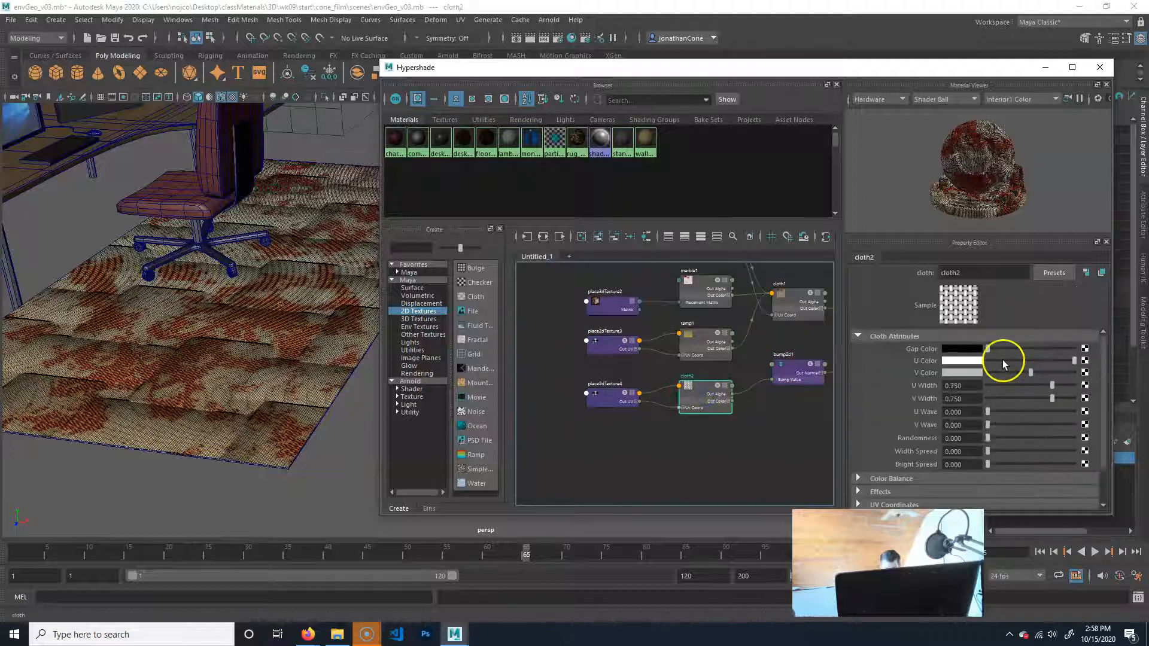
Set the Repeat UV of place2dTexture4, which places cloth2, to 250 in both directions.
click(603, 406)
click(960, 392)
text(4)
key(Return)
text(25)
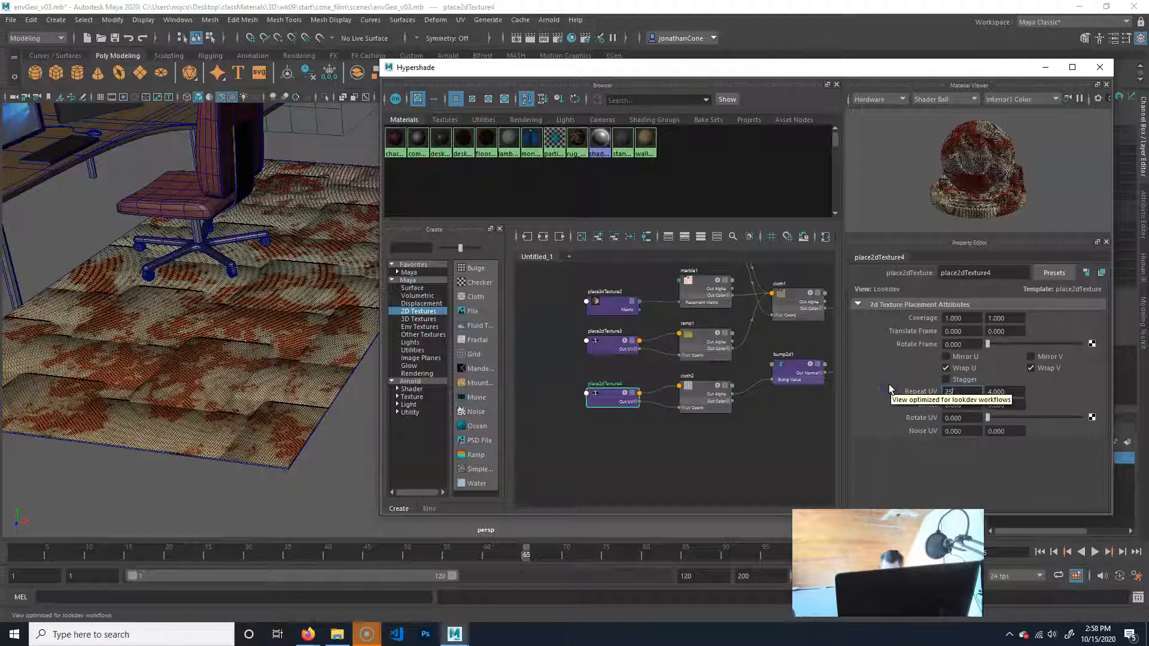
text(0)
click(1010, 392)
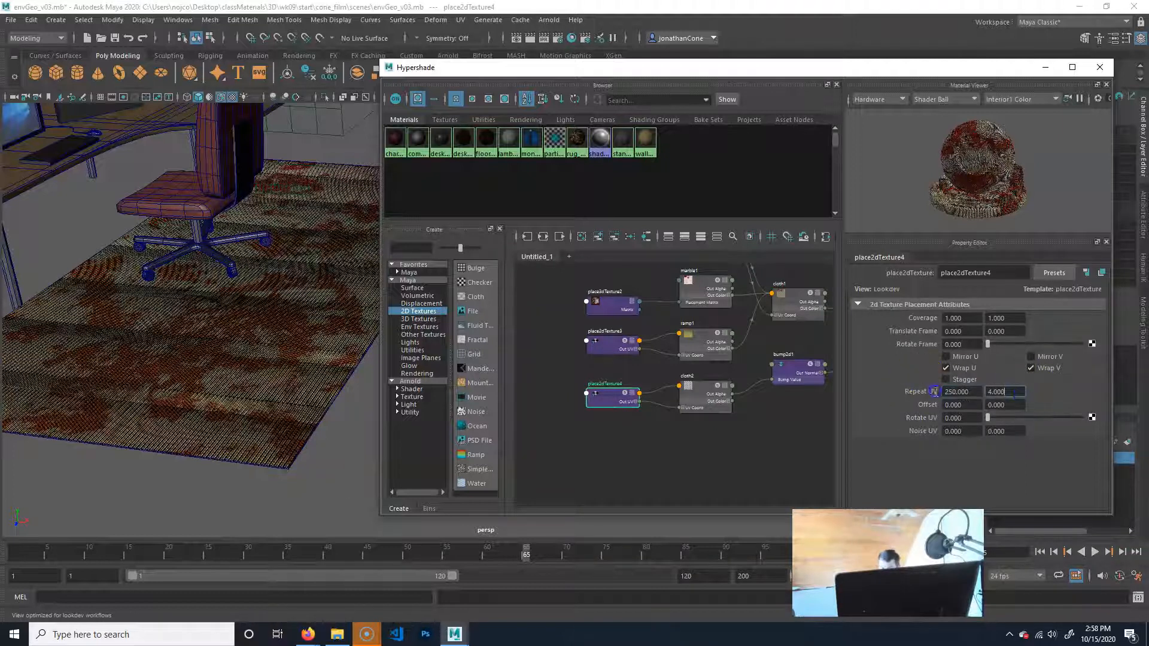
text(250)
key(Return)
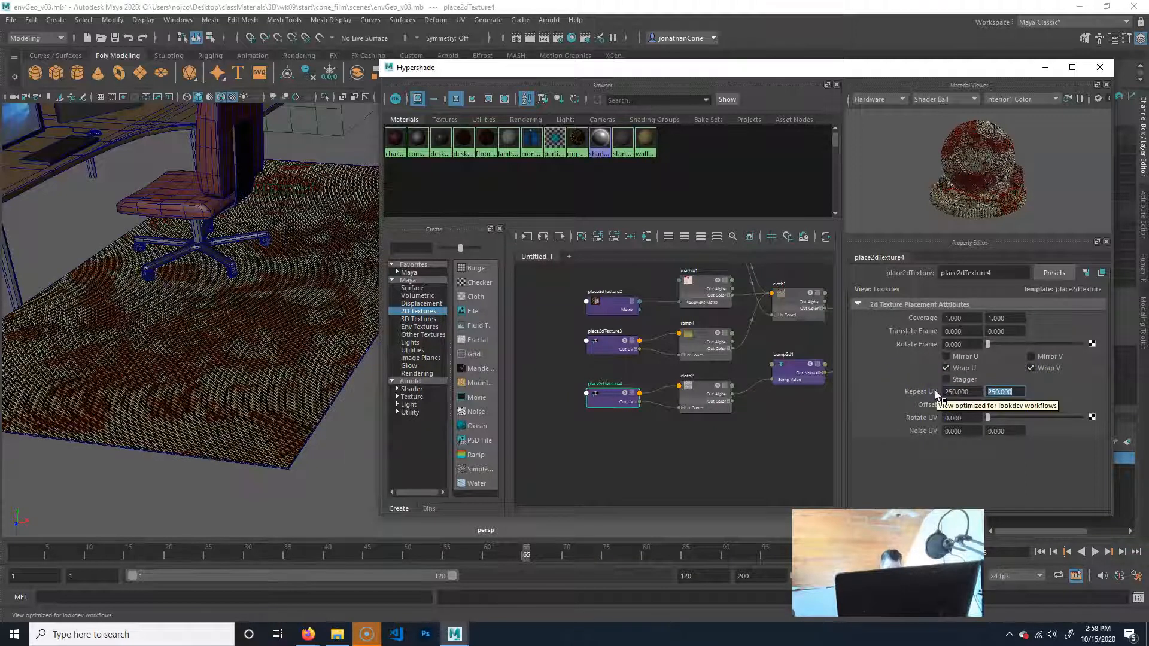
Inspect the rug's bumped threads at close range and show the attributes of bump2d1.
click(169, 260)
alt+drag(170, 260, 228, 400)
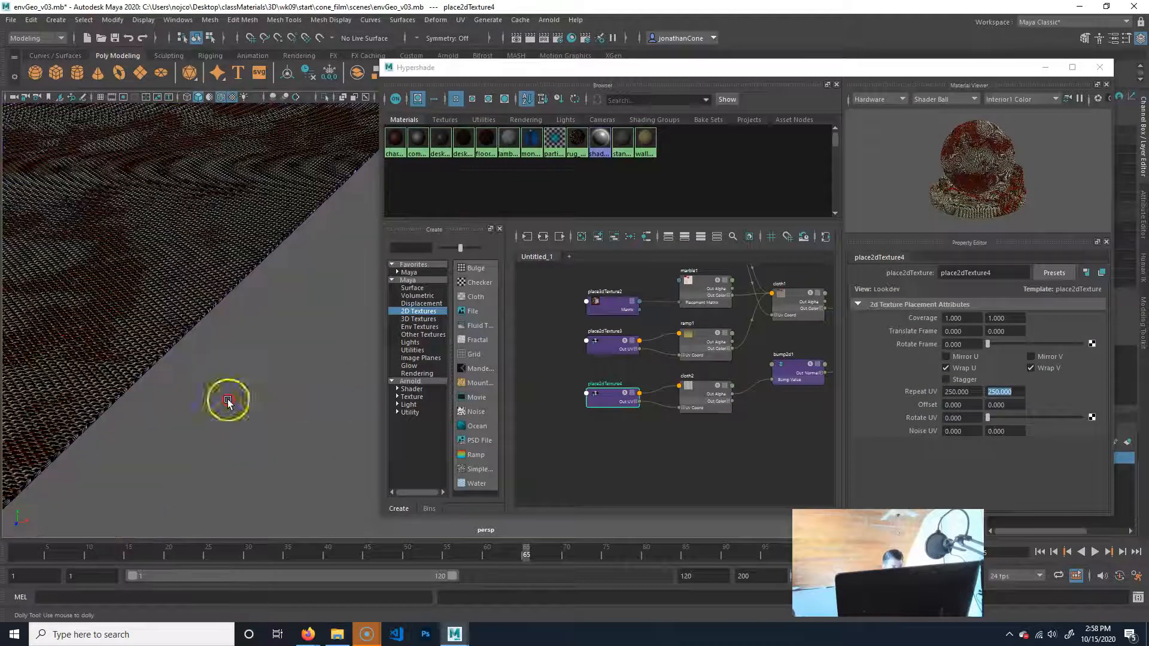
alt+right_drag(228, 400, 249, 397)
alt+drag(249, 396, 227, 391)
alt+middle_drag(249, 351, 342, 405)
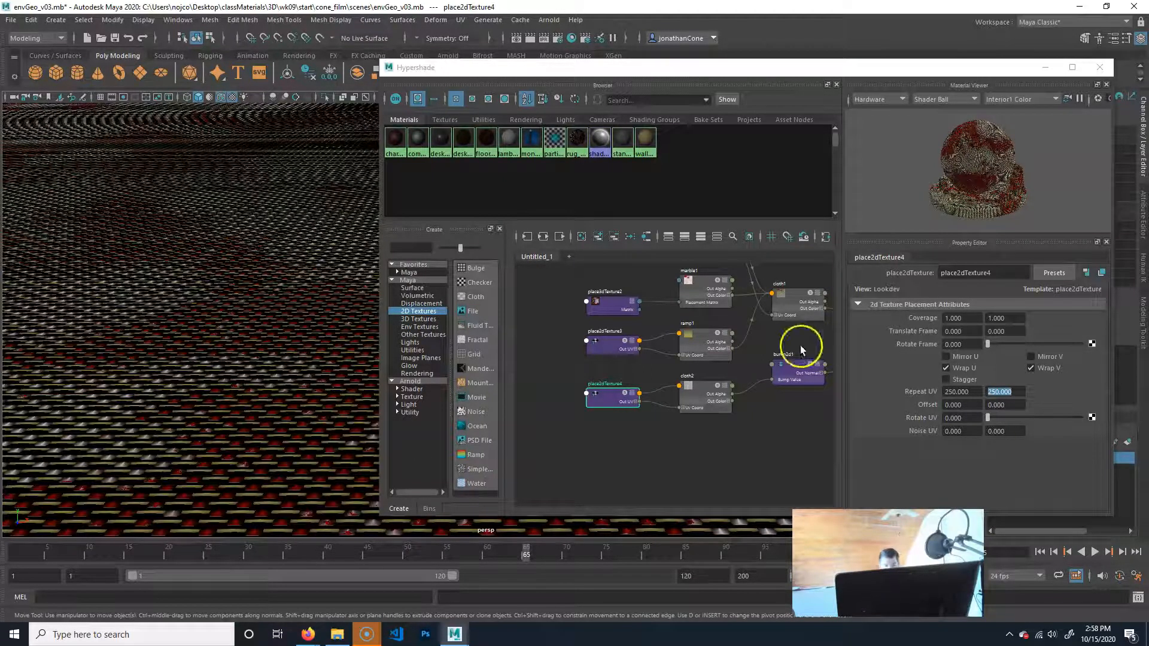
click(790, 382)
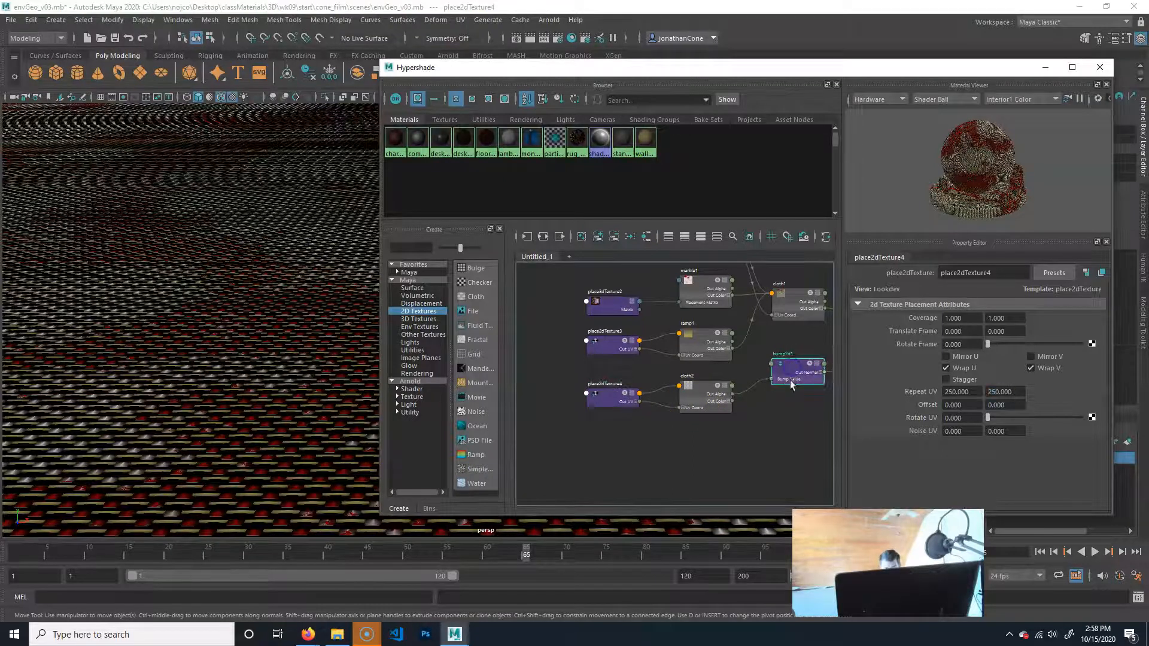
click(788, 382)
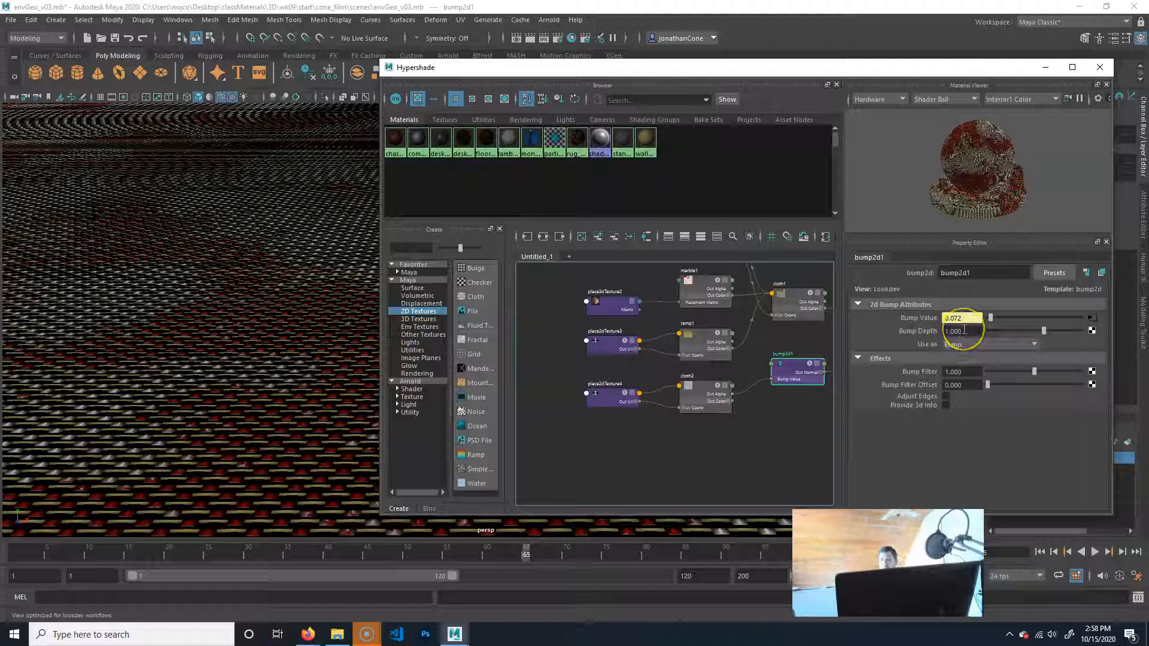
Try Bump Depth values of 0.01 and 10 on bump2d1, and set the depth to 0.1.
drag(964, 331, 906, 329)
text(0.01)
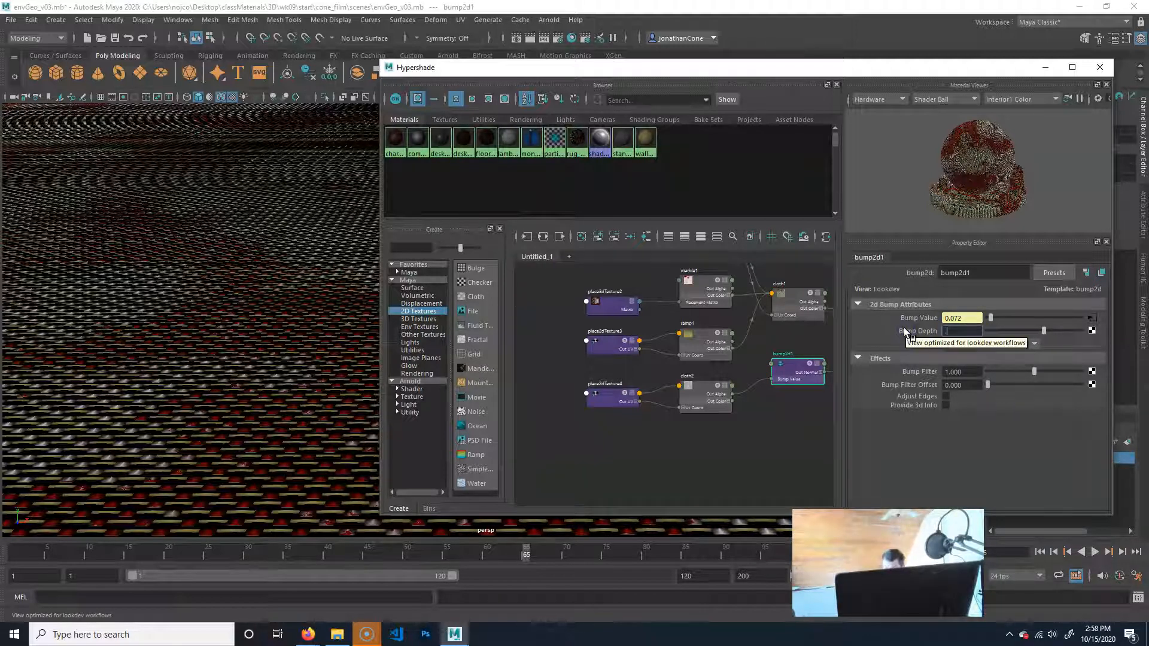
key(Return)
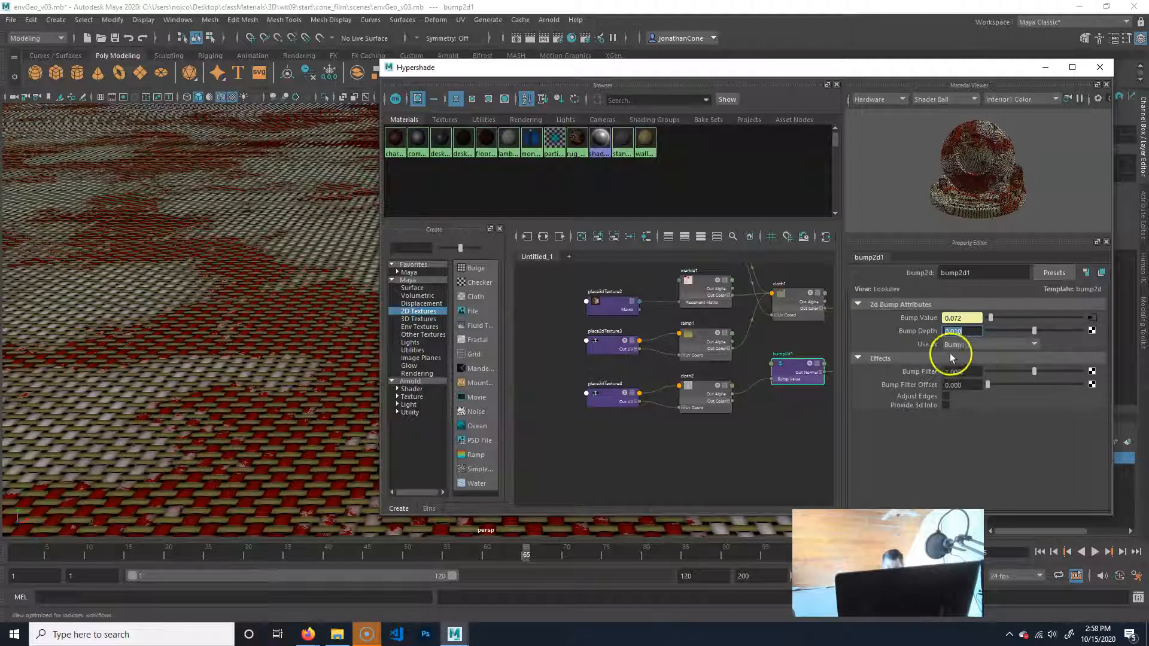
text(10)
key(Return)
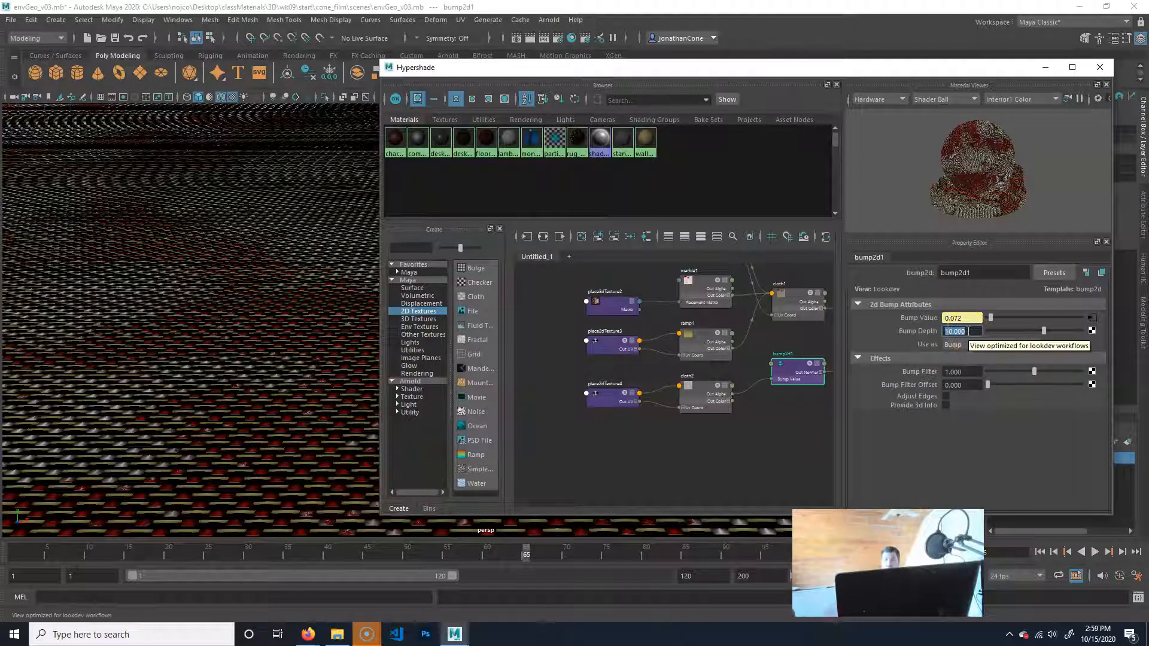
text(0.1)
key(Return)
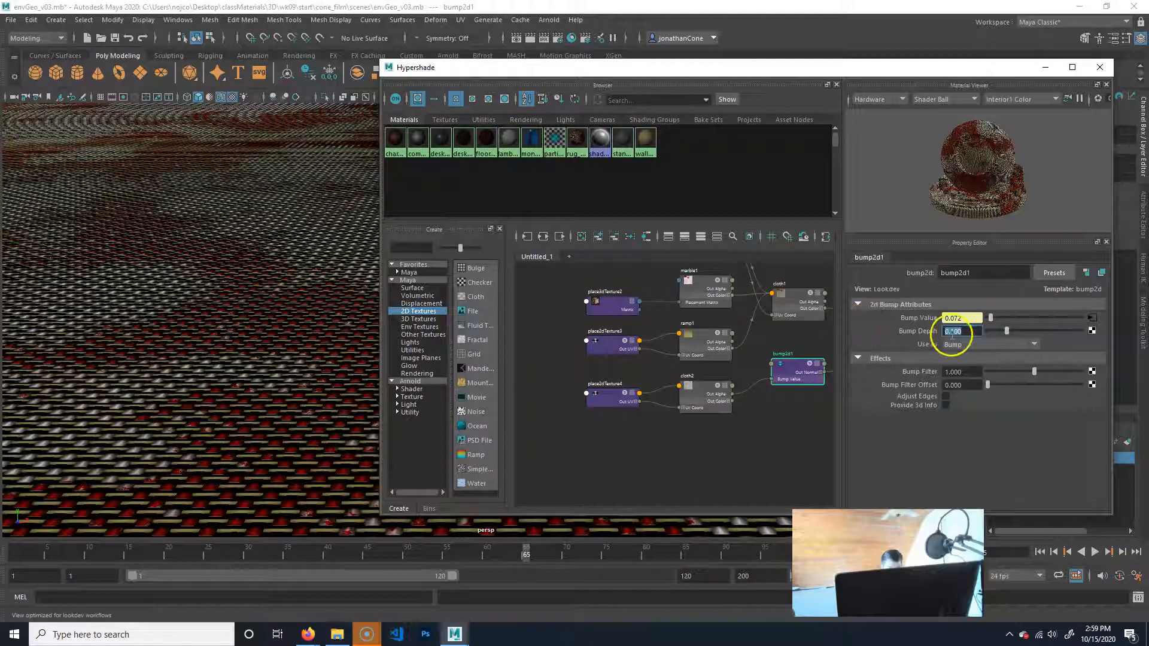
Set the Bump Depth of bump2d1 to 0.01.
key(BackSpace)
text(0.01)
key(Return)
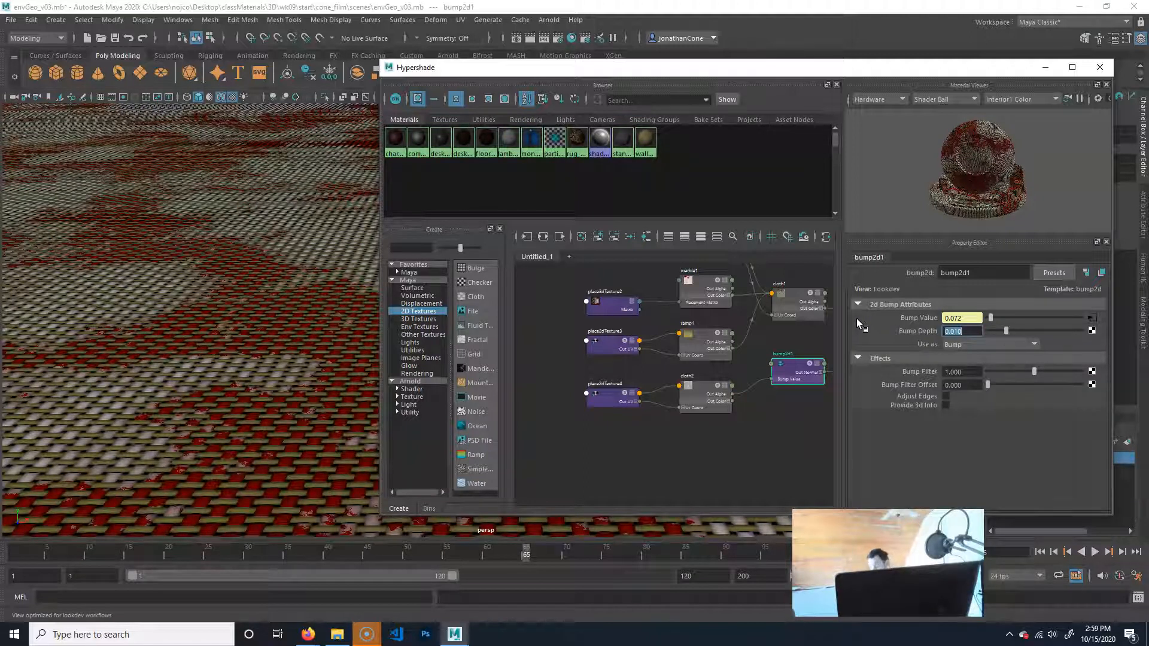
Examine the rug's woven cloth and bump both from room distance around the office chair and close up on individual threads.
alt+right_drag(306, 397, 180, 416)
alt+right_drag(259, 410, 213, 416)
alt+drag(267, 439, 136, 462)
alt+right_drag(137, 462, 204, 464)
alt+drag(203, 464, 252, 367)
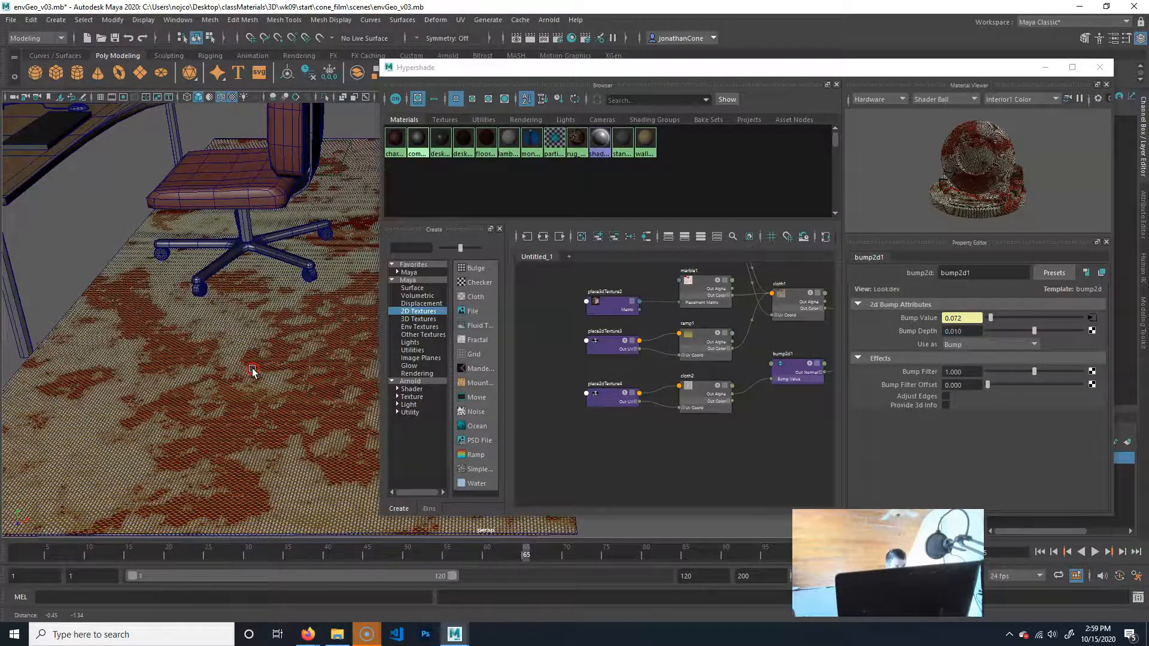
alt+middle_drag(232, 377, 278, 446)
scroll(278, 415, up, 3)
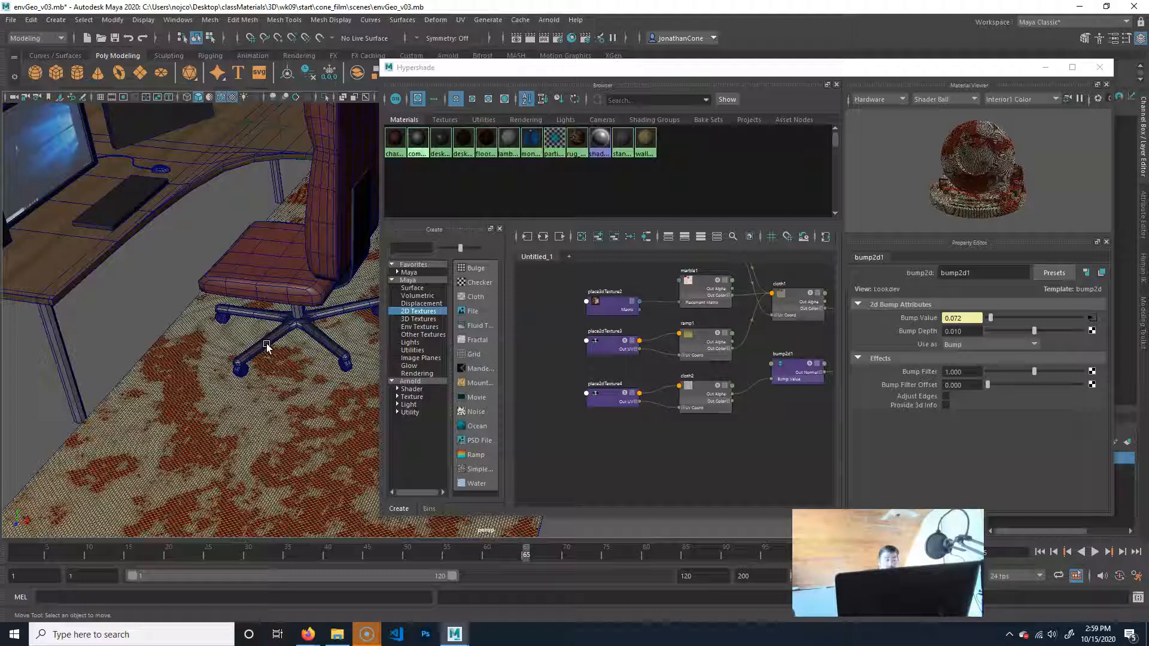
alt+right_drag(274, 475, 1122, 486)
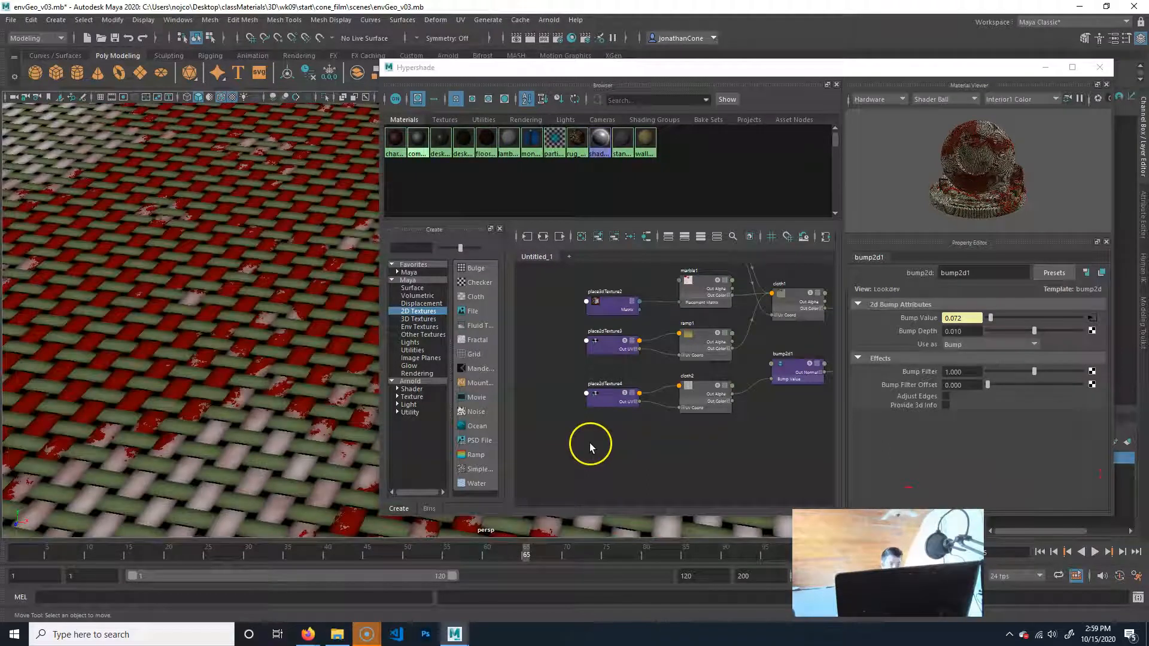
alt+right_drag(184, 367, 327, 386)
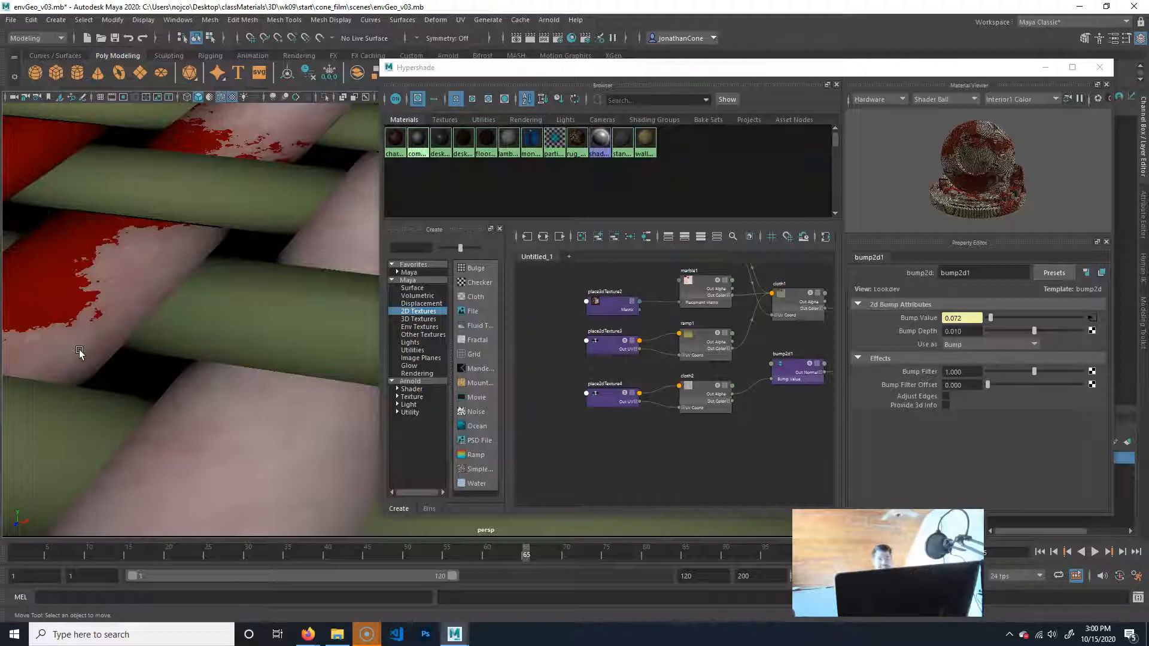
alt+right_drag(245, 375, 162, 383)
scroll(207, 372, down, 5)
alt+right_drag(289, 409, 191, 398)
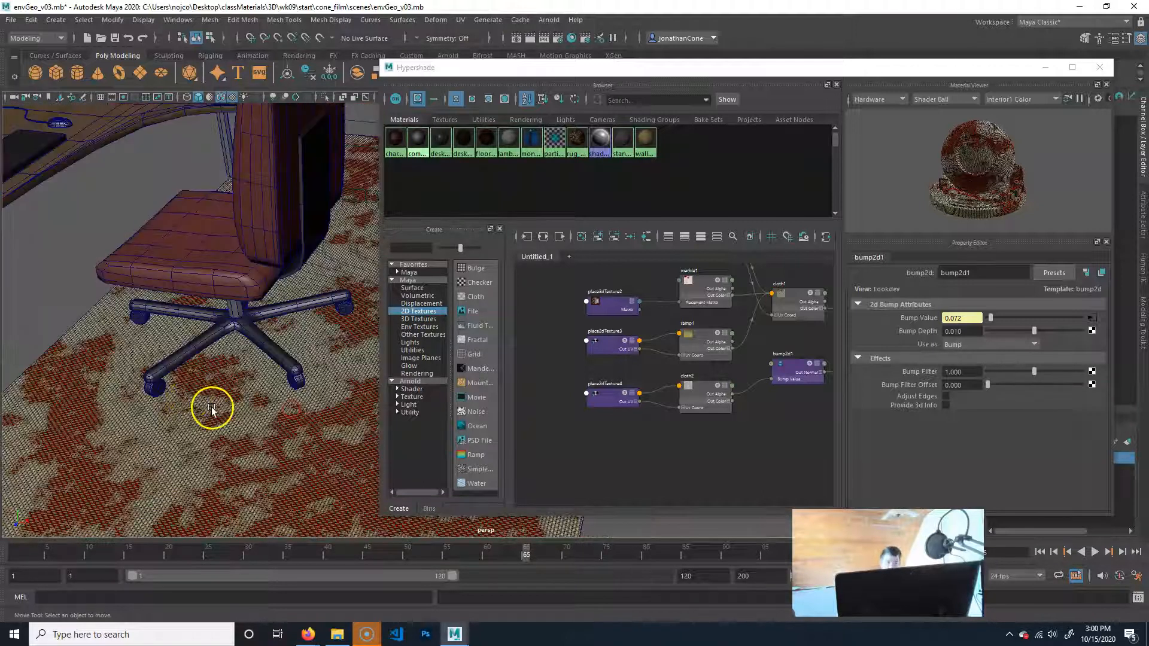
alt+middle_drag(196, 420, 290, 426)
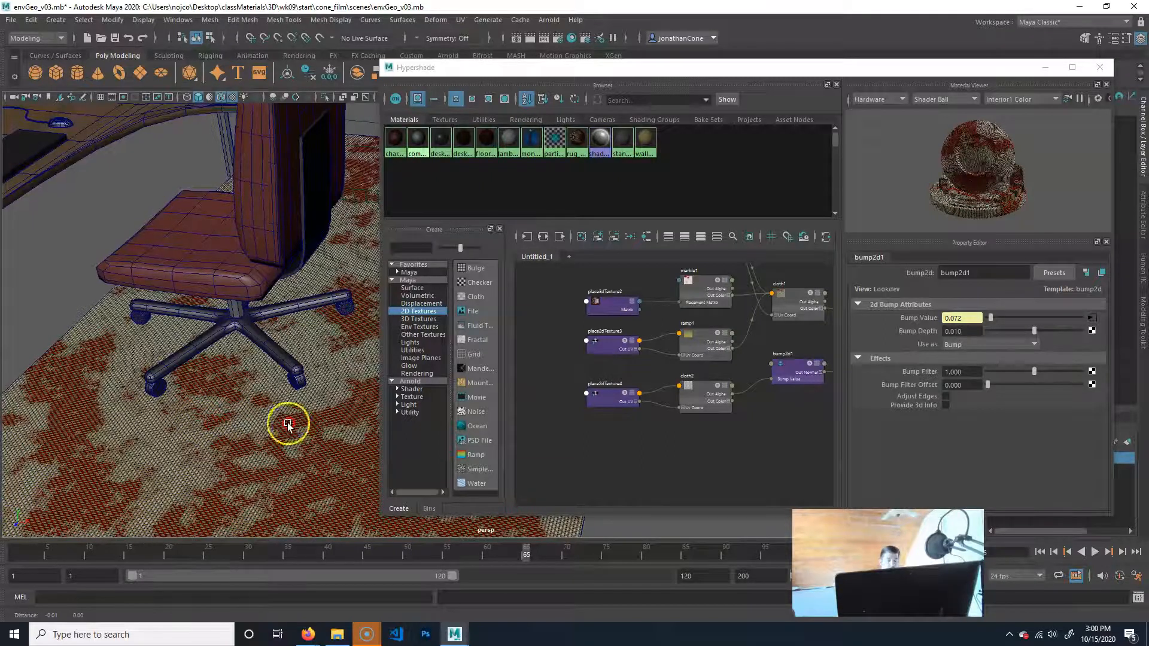